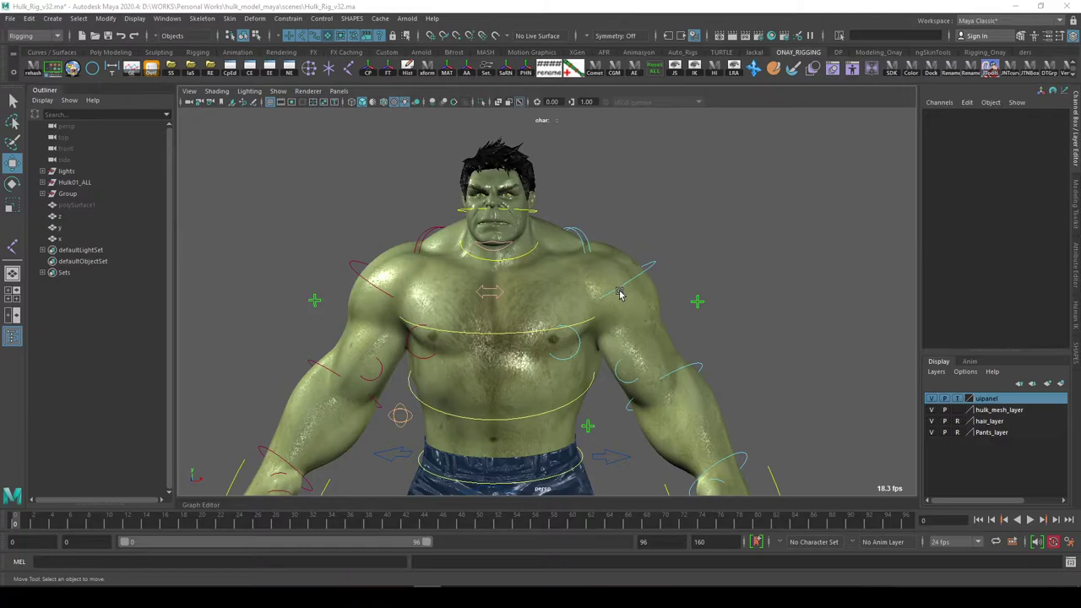
Rotate FKShoulder_L to about 12.5, -8.4, 15.6, lifting Hulk's left arm.
{"action": "right_click_drag", "start_coordinate": [618, 292], "coordinate": [639, 309], "text": "alt"}
{"action": "left_click_drag", "start_coordinate": [639, 310], "coordinate": [589, 324], "text": "alt"}
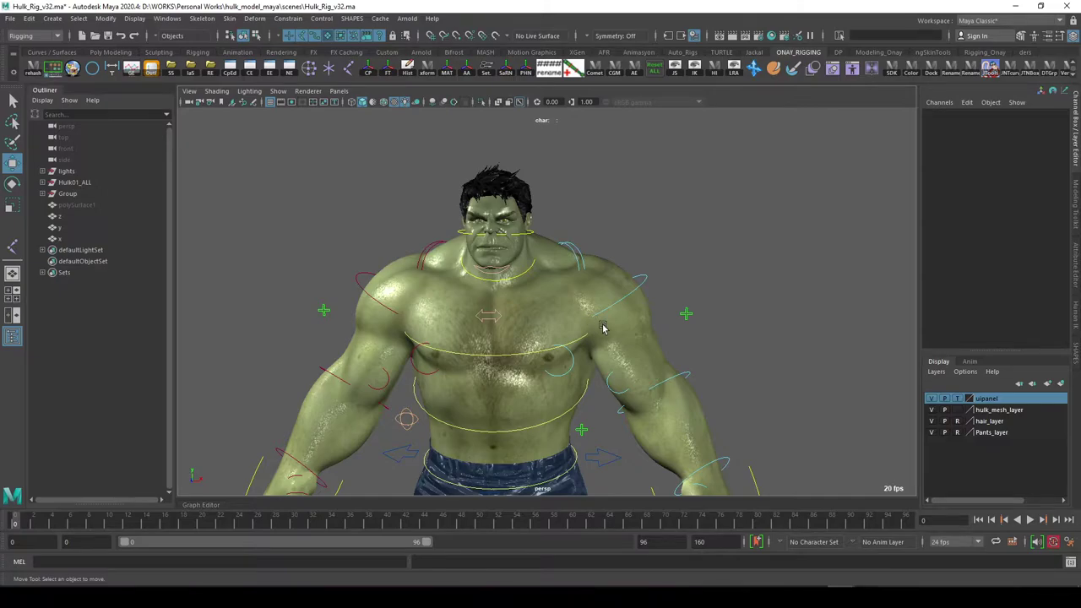
{"action": "middle_click_drag", "start_coordinate": [606, 329], "coordinate": [602, 306], "text": "alt"}
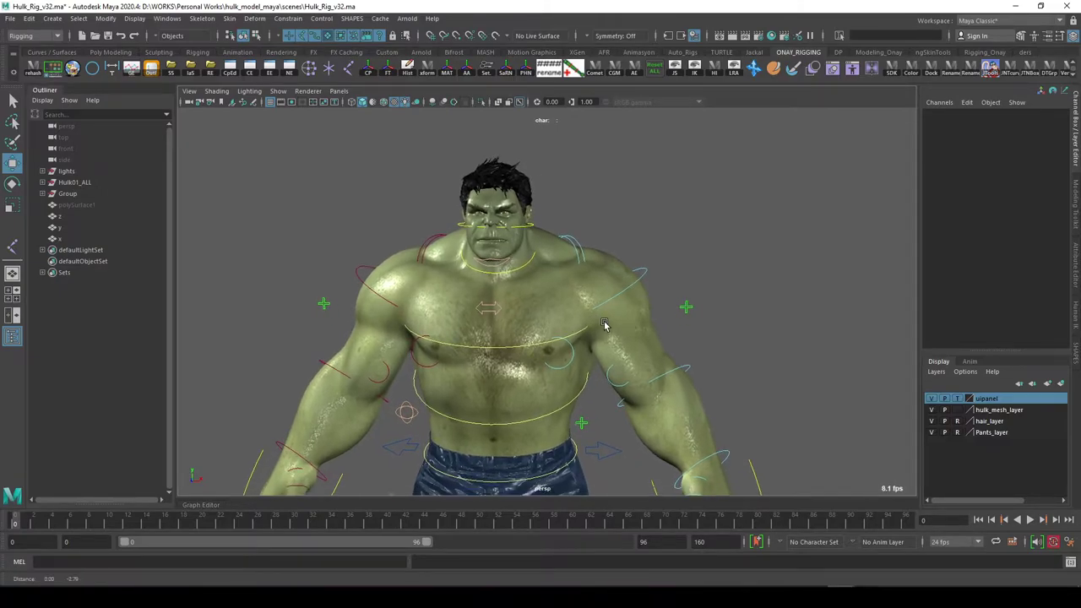
{"action": "left_click_drag", "start_coordinate": [602, 306], "coordinate": [598, 319], "text": "alt"}
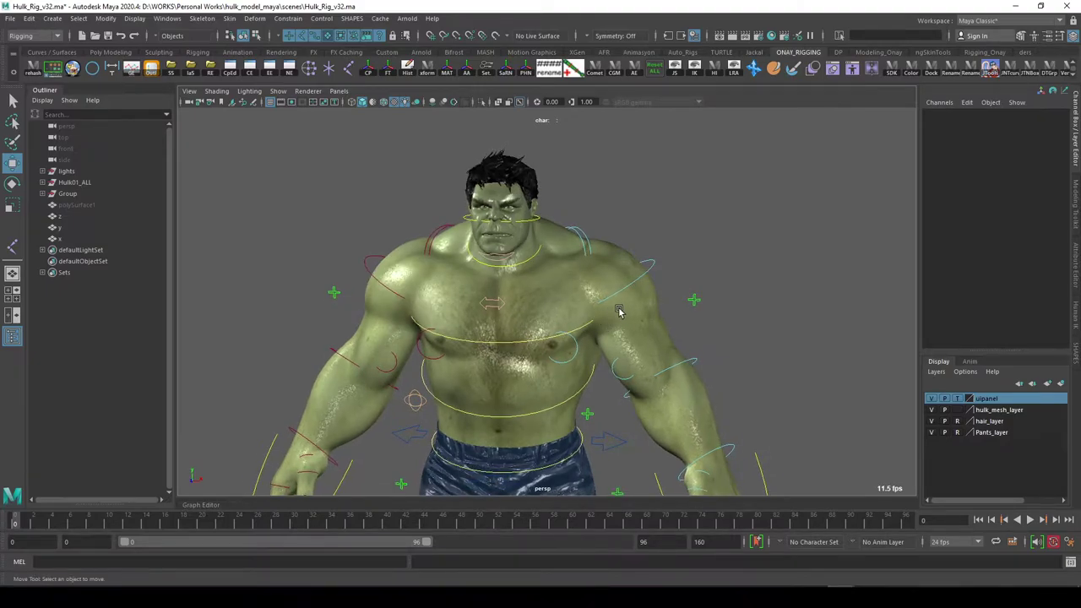
{"action": "left_click_drag", "start_coordinate": [619, 311], "coordinate": [635, 293], "text": "alt"}
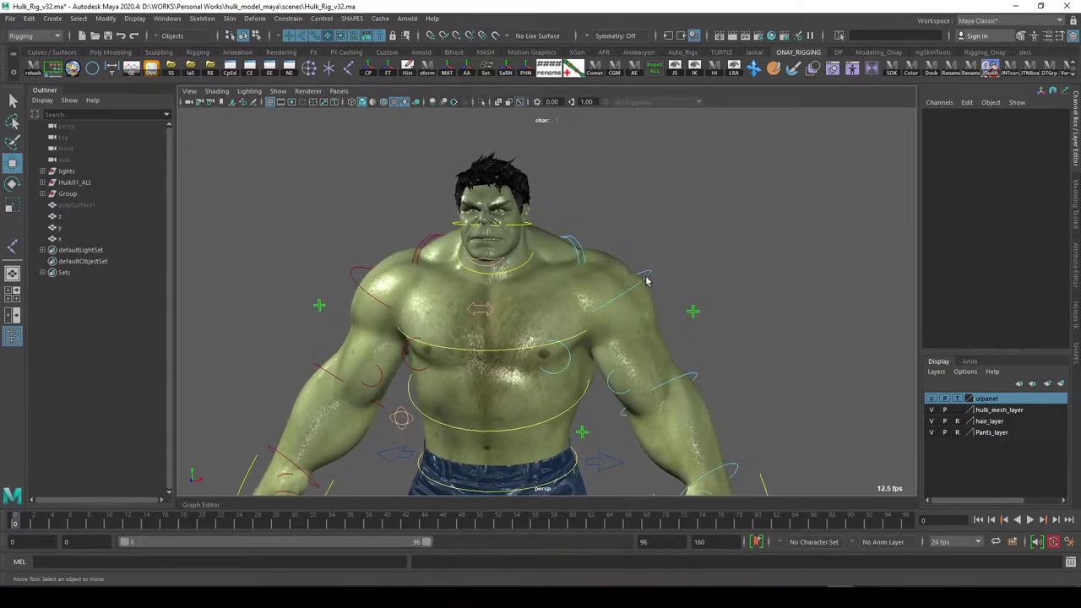
{"action": "left_click", "coordinate": [644, 279]}
{"action": "key", "text": "e"}
{"action": "mouse_move", "coordinate": [651, 313]}
{"action": "left_mouse_down"}
{"action": "mouse_move", "coordinate": [642, 285]}
{"action": "mouse_move", "coordinate": [659, 306]}
{"action": "mouse_move", "coordinate": [700, 293]}
{"action": "left_mouse_up"}
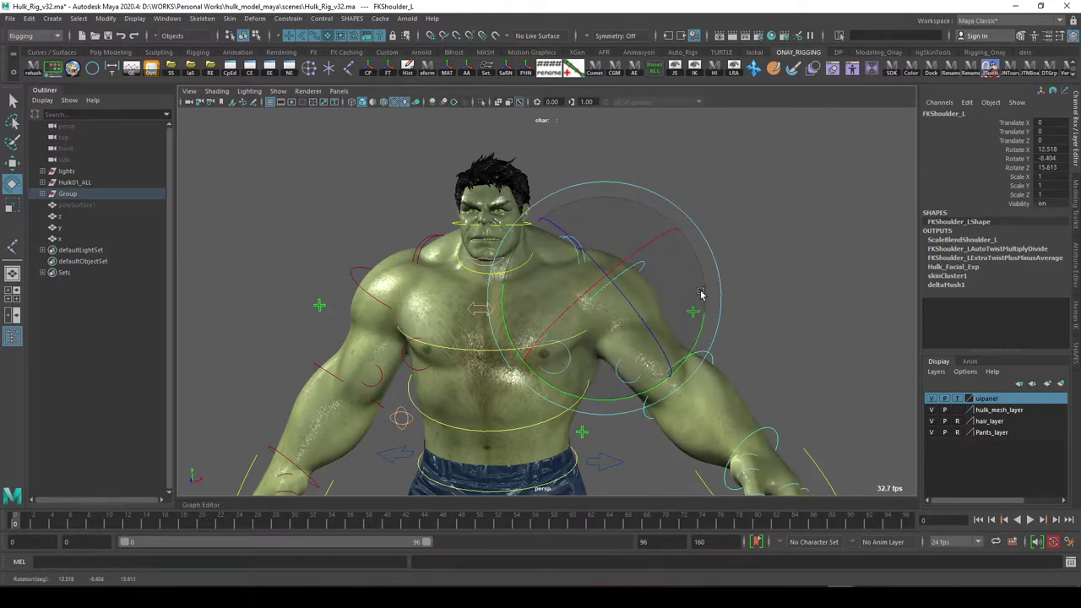
Undo the shoulder rotation so the left arm returns to rest.
{"action": "key", "text": "ctrl+z"}
{"action": "key", "text": "ctrl+z"}
{"action": "key", "text": "ctrl+z"}
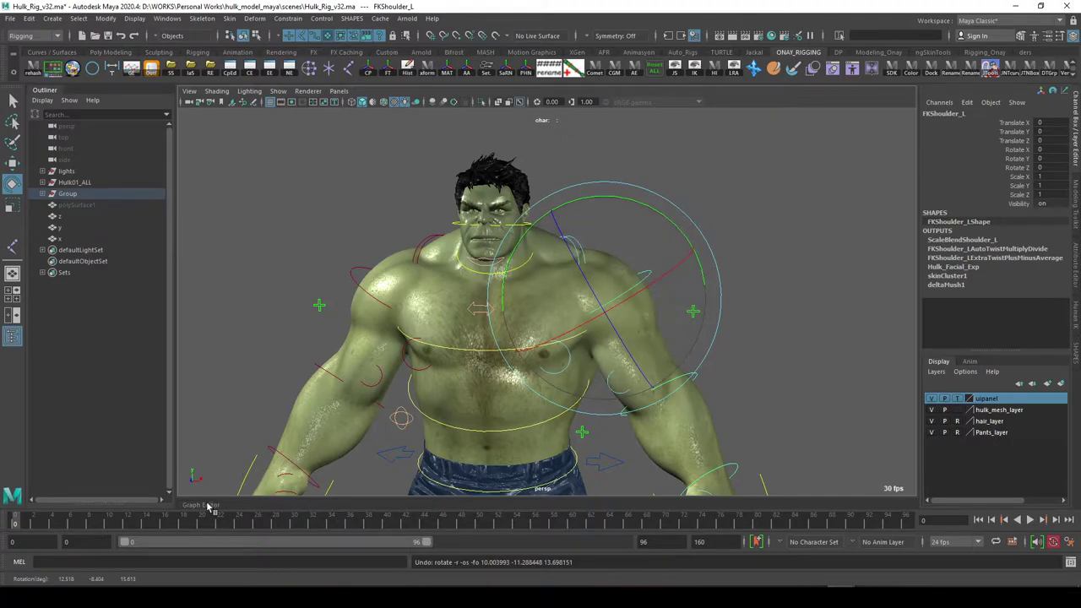
{"action": "scroll", "coordinate": [658, 309], "scroll_direction": "up", "scroll_amount": 1}
{"action": "scroll", "coordinate": [661, 304], "scroll_direction": "up", "scroll_amount": 1}
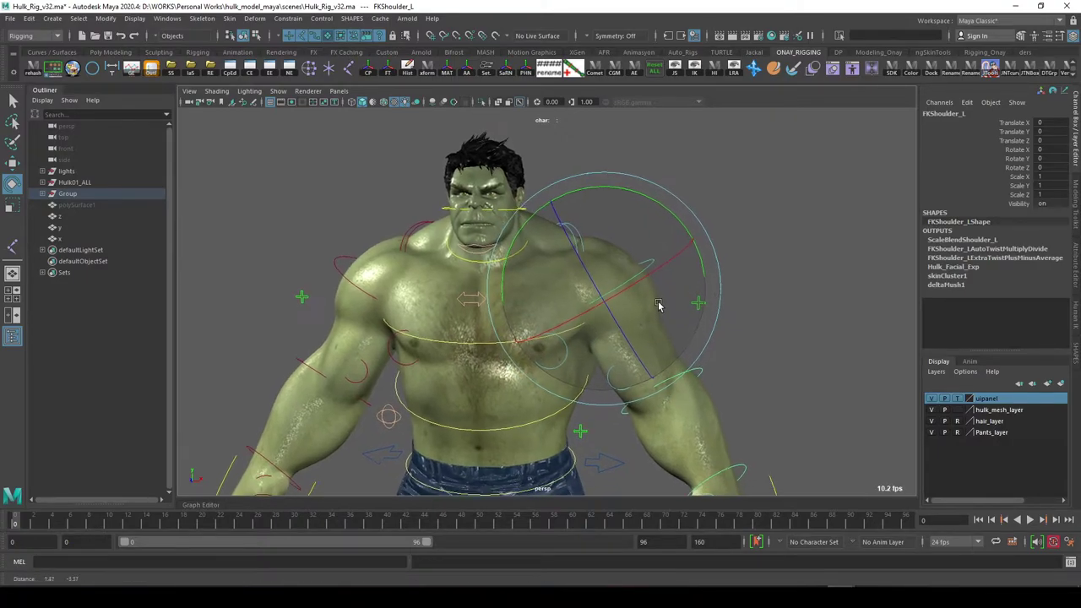
{"action": "scroll", "coordinate": [663, 297], "scroll_direction": "up", "scroll_amount": 1}
{"action": "scroll", "coordinate": [663, 297], "scroll_direction": "down", "scroll_amount": 1}
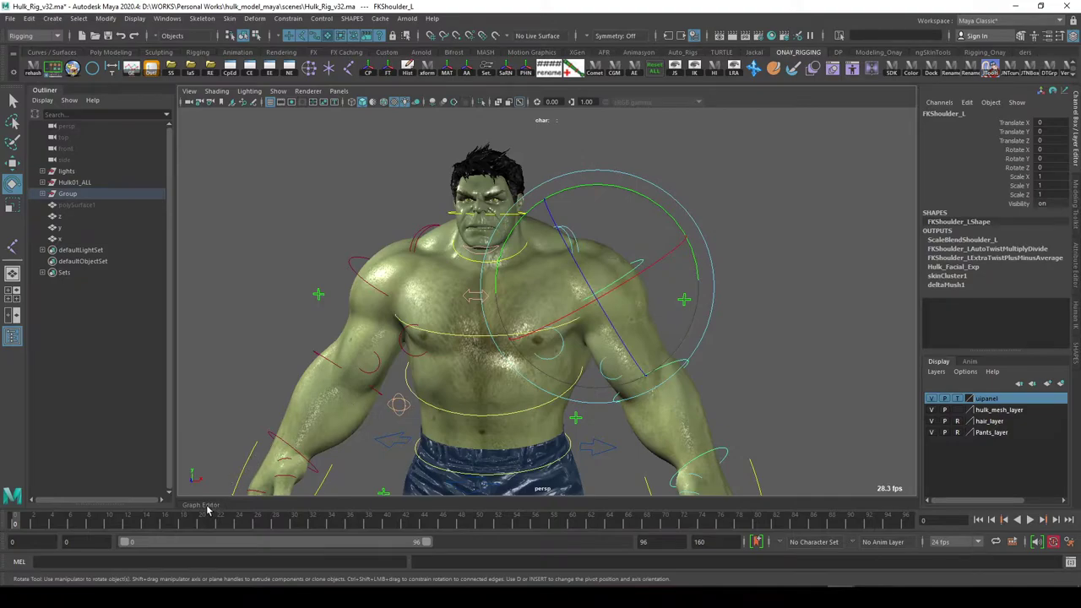
Expand the Graph Editor below the viewport, browse its Curves menu, then collapse it again.
{"action": "left_click_drag", "start_coordinate": [208, 507], "coordinate": [423, 378]}
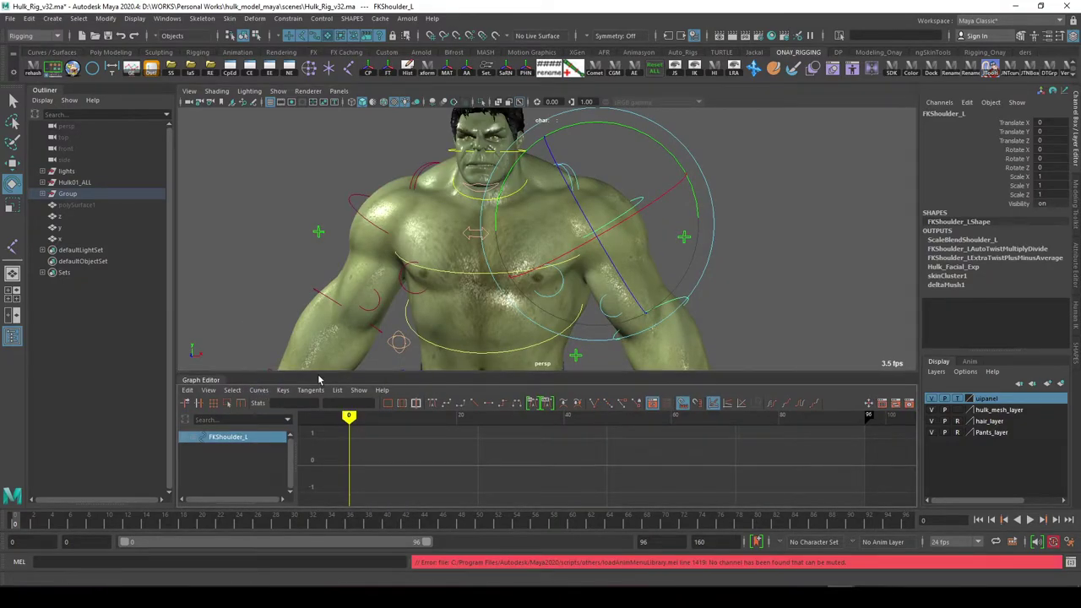
{"action": "left_click_drag", "start_coordinate": [320, 377], "coordinate": [319, 314]}
{"action": "left_click", "coordinate": [258, 328]}
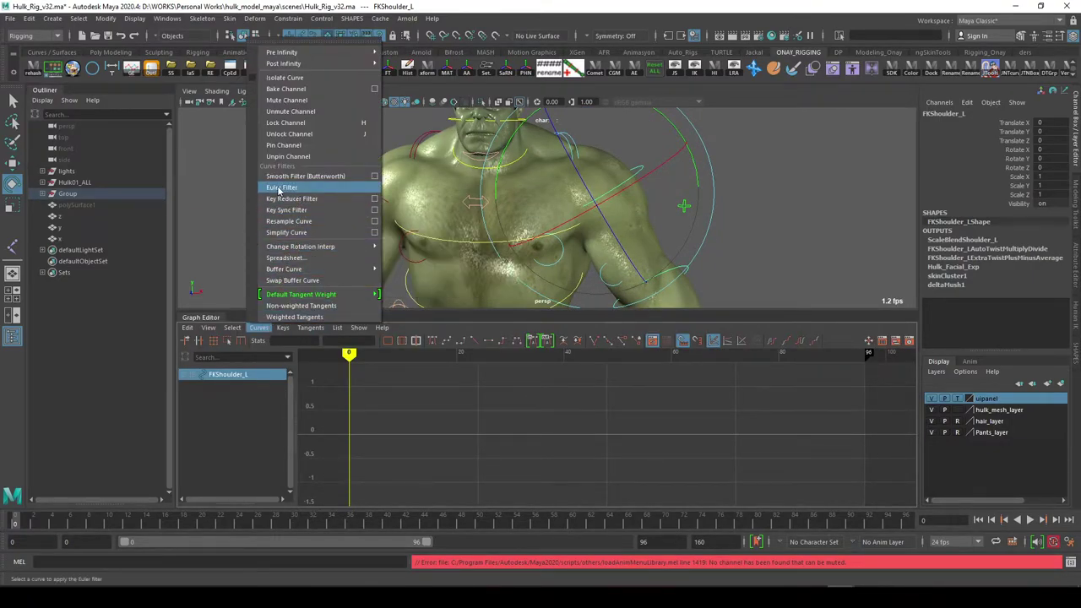
{"action": "left_click", "coordinate": [256, 332]}
{"action": "left_click", "coordinate": [215, 319]}
Key FKShoulder_L at frame 0, then at frame 16 with the arm swung up and out.
{"action": "key", "text": "ctrl+z"}
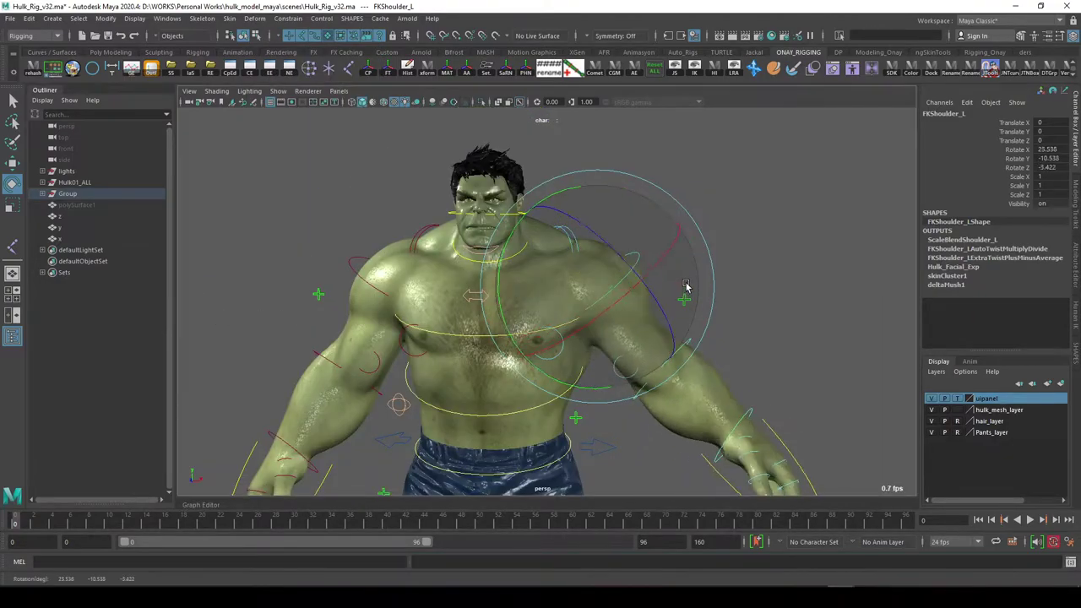
{"action": "mouse_move", "coordinate": [635, 337]}
{"action": "left_mouse_down"}
{"action": "mouse_move", "coordinate": [625, 397]}
{"action": "mouse_move", "coordinate": [380, 397]}
{"action": "left_mouse_up"}
{"action": "key", "text": "s"}
{"action": "left_click", "coordinate": [165, 518]}
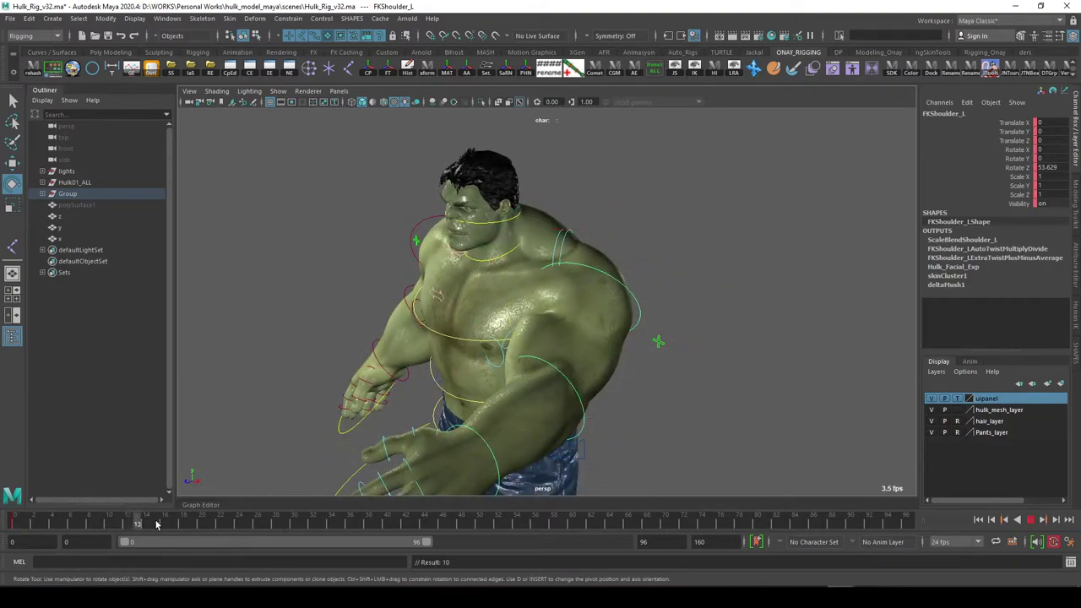
{"action": "left_click_drag", "start_coordinate": [509, 301], "coordinate": [663, 298]}
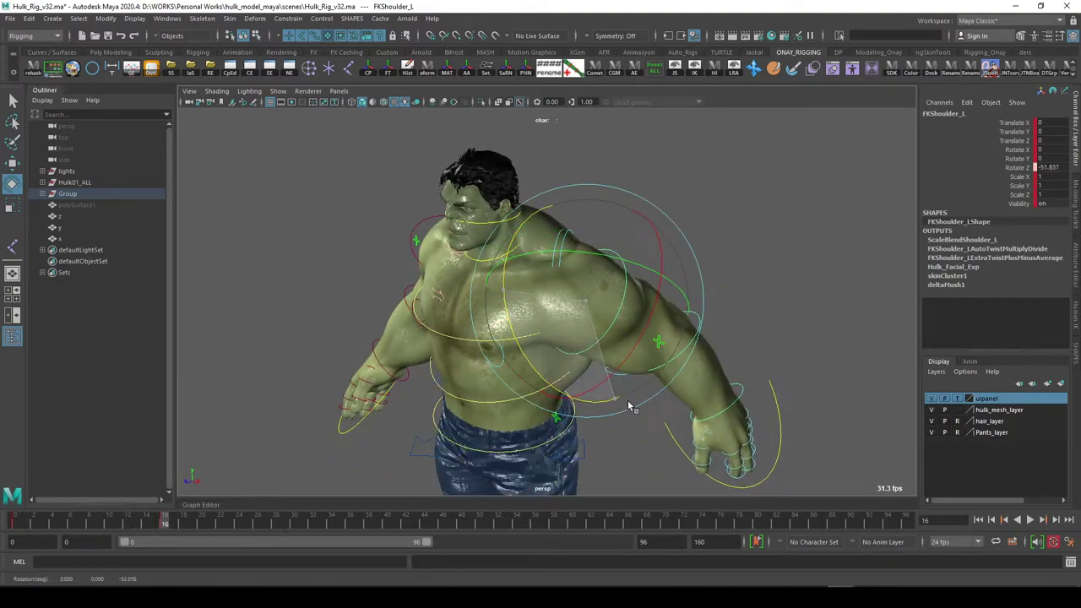
{"action": "key", "text": "s"}
{"action": "left_click", "coordinate": [49, 524]}
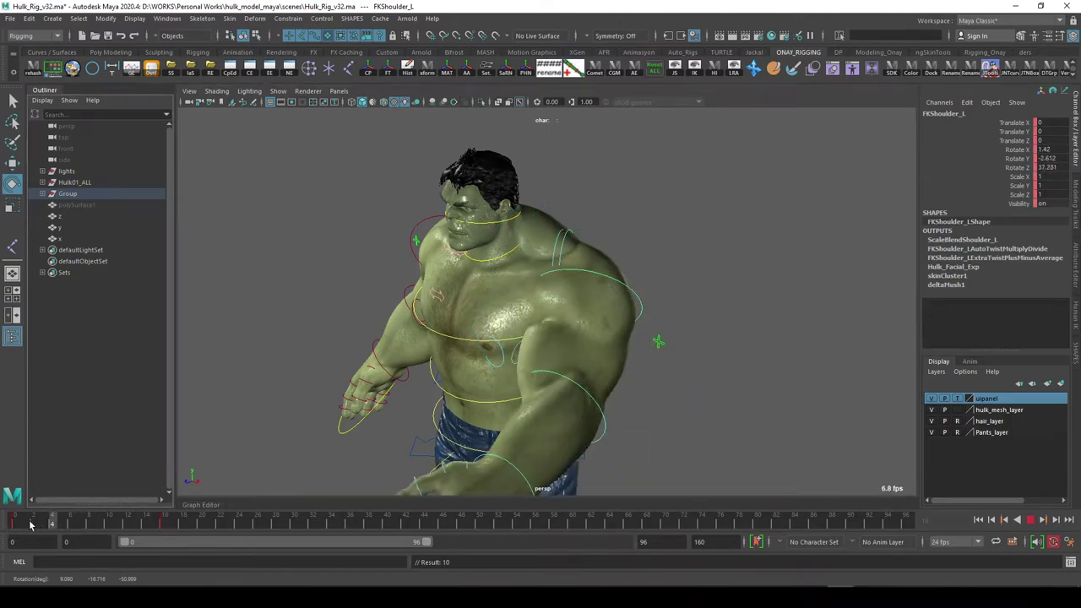
{"action": "key", "text": "alt+v"}
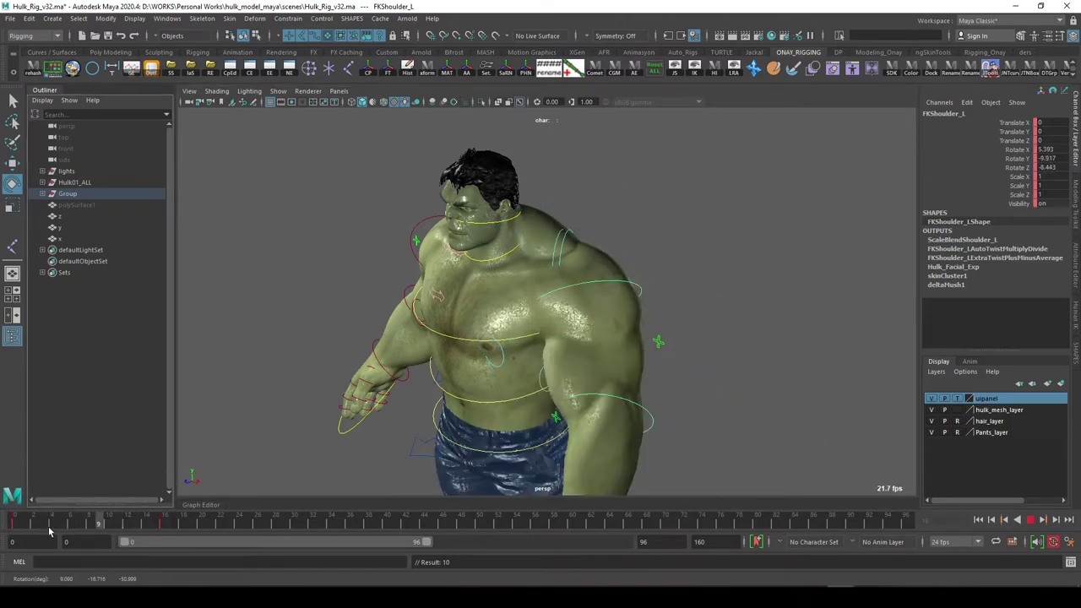
{"action": "key", "text": "alt+v"}
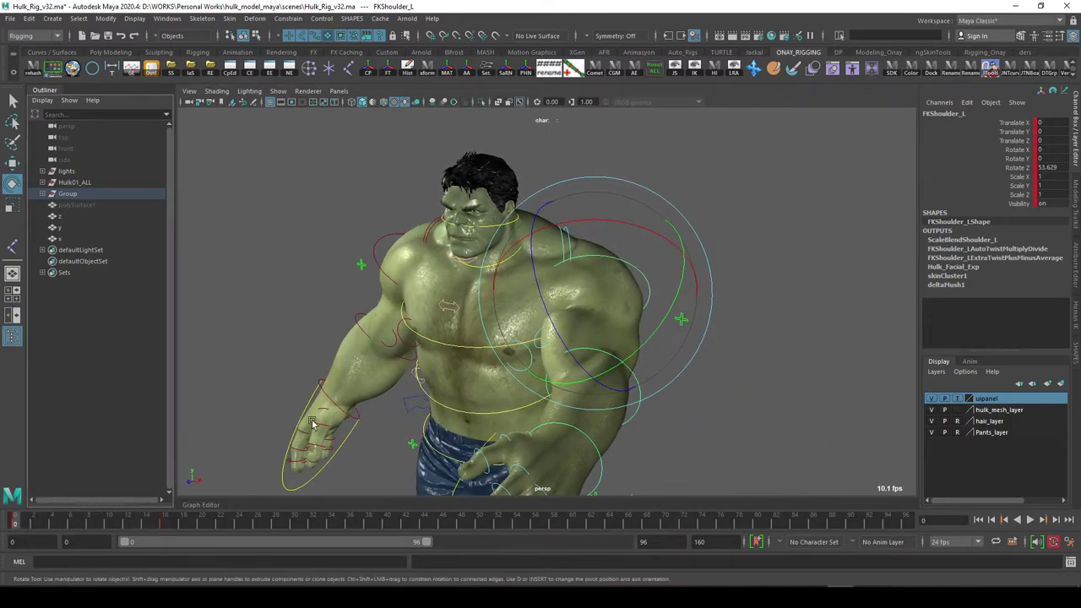
Raise the arm up and out at frame 8, play it back, and show its curves.
{"action": "left_click_drag", "start_coordinate": [20, 522], "coordinate": [88, 523]}
{"action": "left_click_drag", "start_coordinate": [639, 258], "coordinate": [630, 274]}
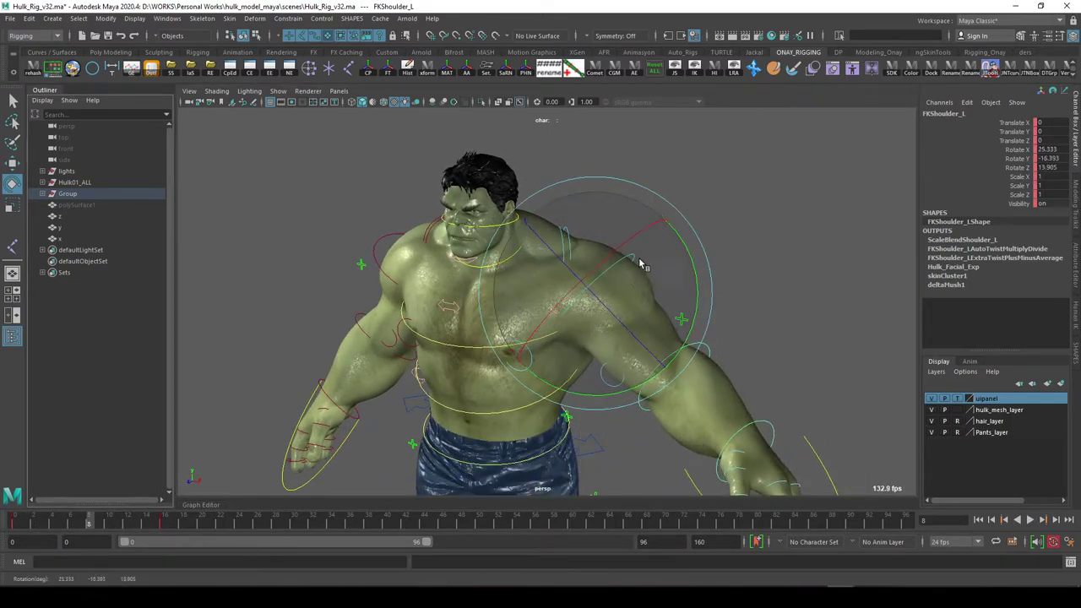
{"action": "left_click", "coordinate": [51, 521]}
{"action": "key", "text": "alt+v"}
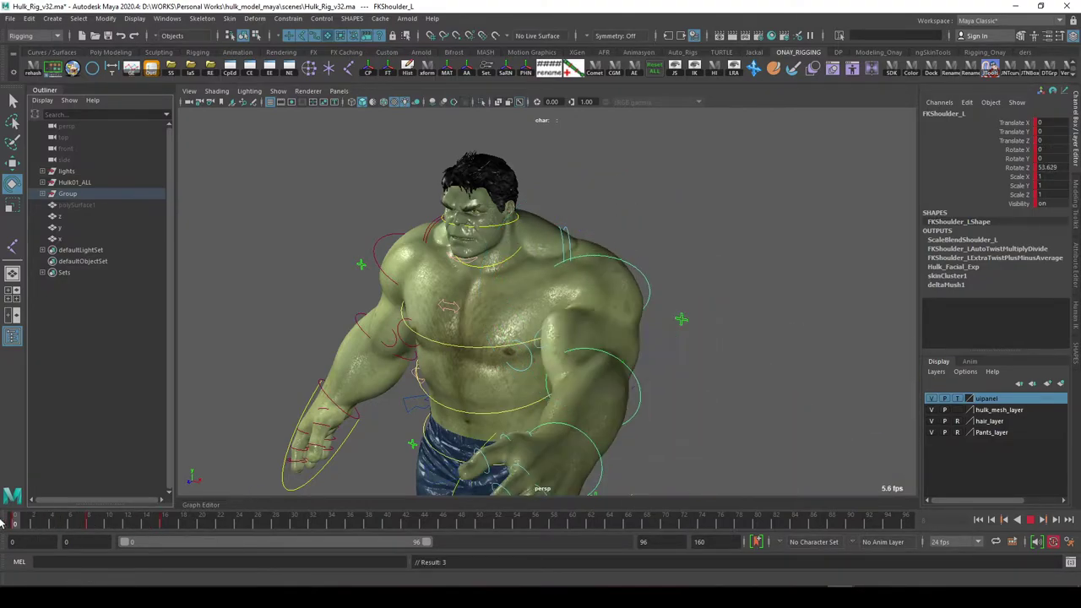
{"action": "key", "text": "e"}
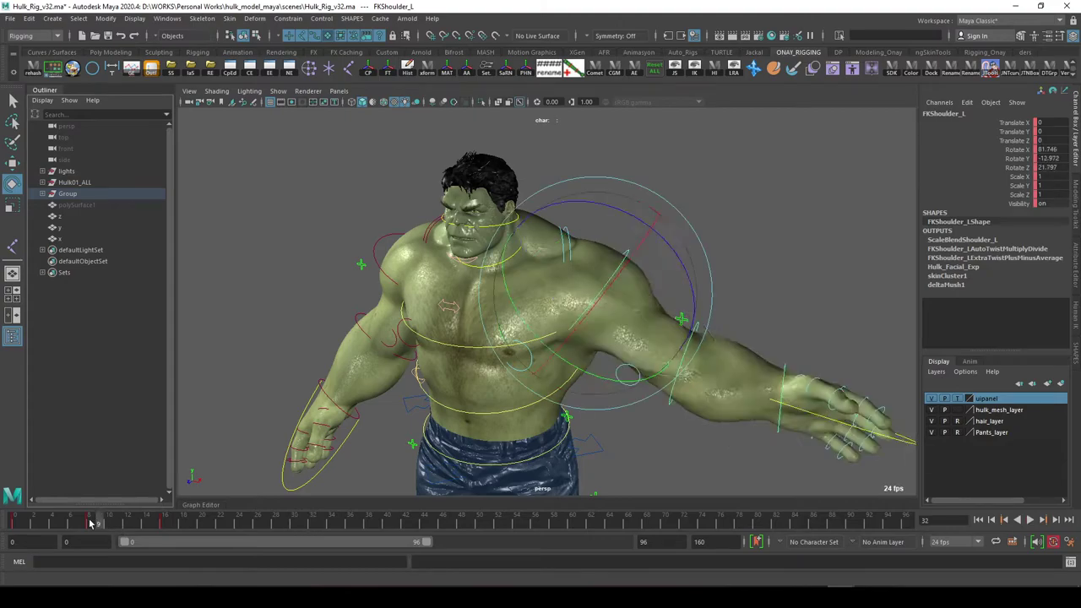
{"action": "key", "text": "Escape"}
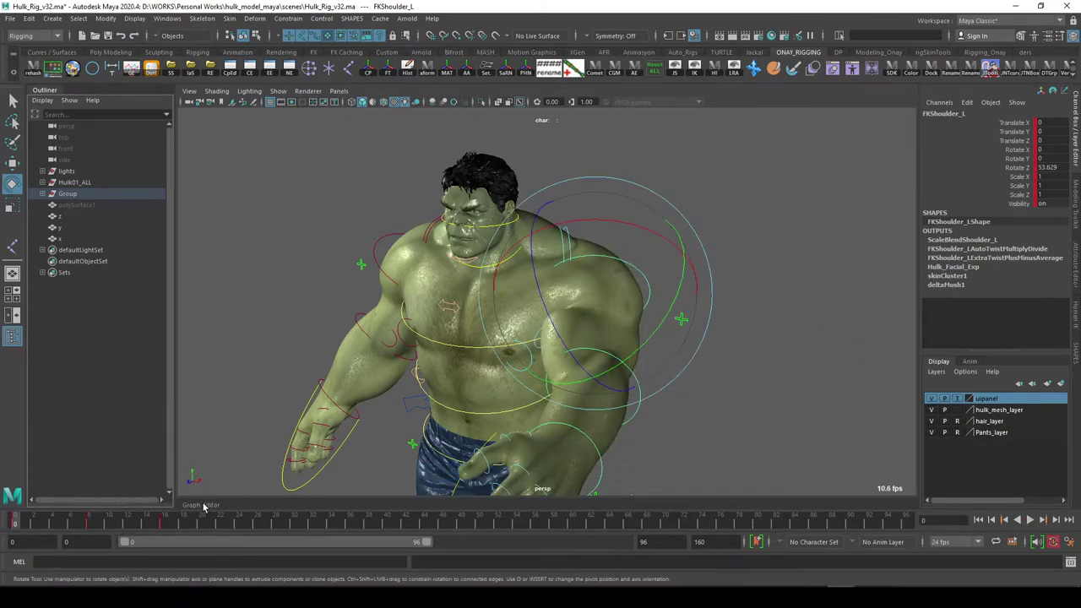
{"action": "left_click", "coordinate": [203, 505]}
{"action": "key", "text": "alt+v"}
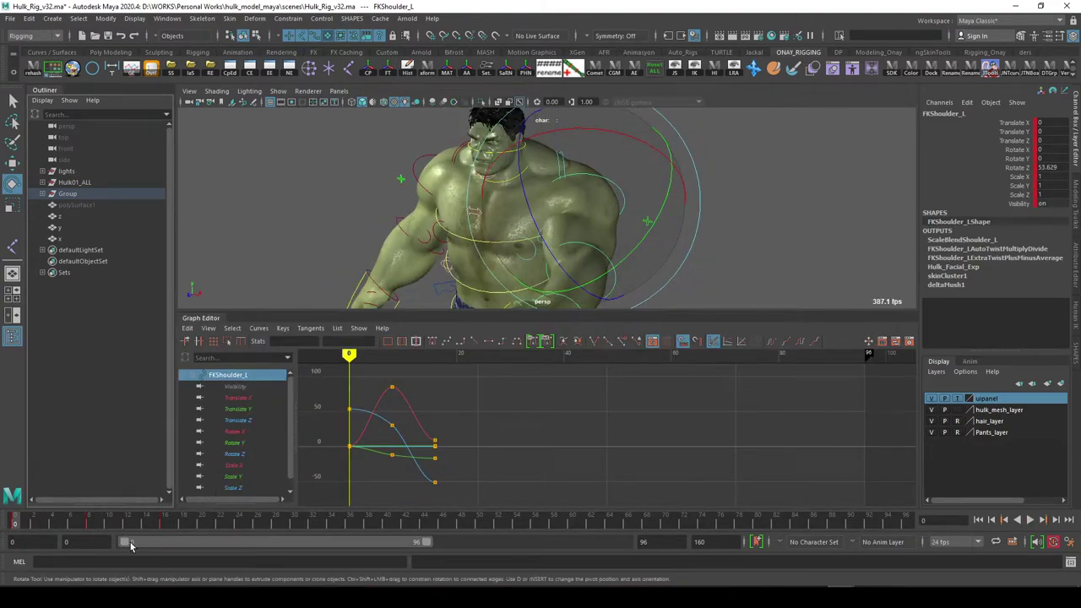
Scrub the arm animation, then apply an Euler filter to all shoulder rotation curves.
{"action": "key", "text": "Escape"}
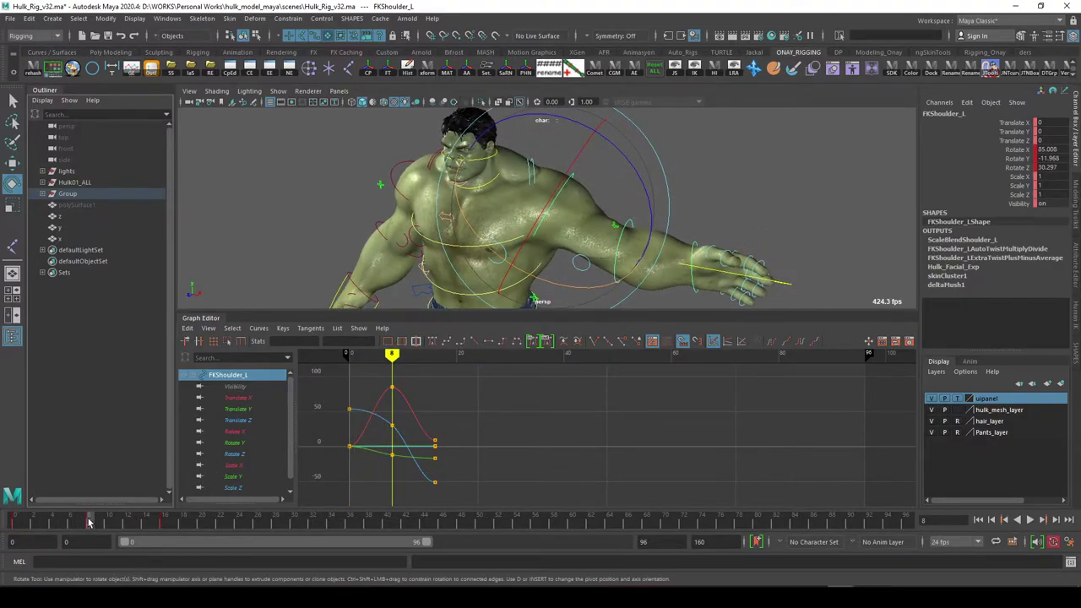
{"action": "left_click_drag", "start_coordinate": [31, 524], "coordinate": [159, 525]}
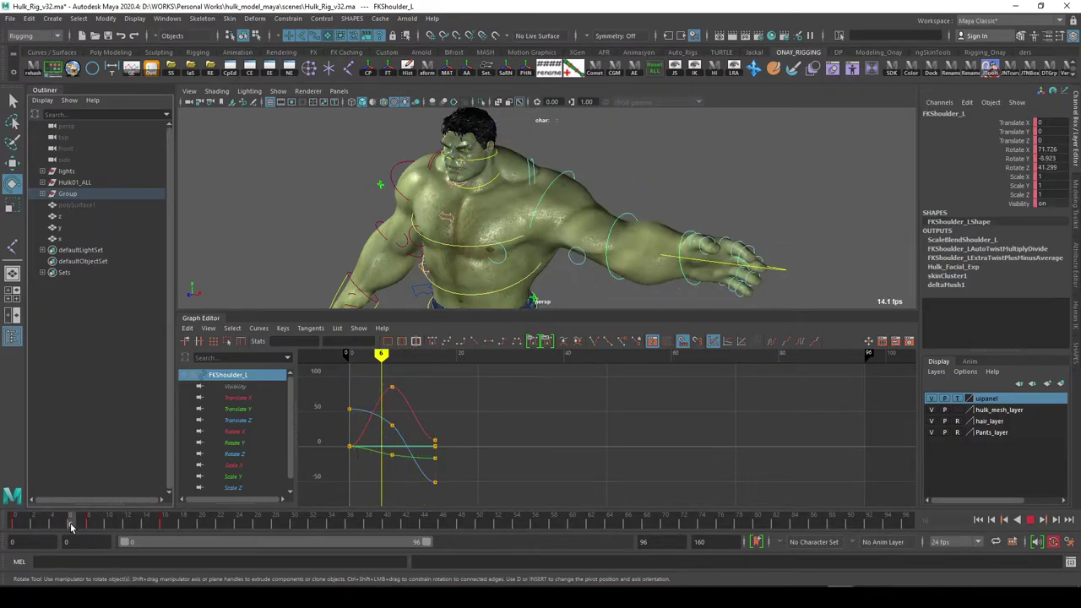
{"action": "key", "text": "Escape"}
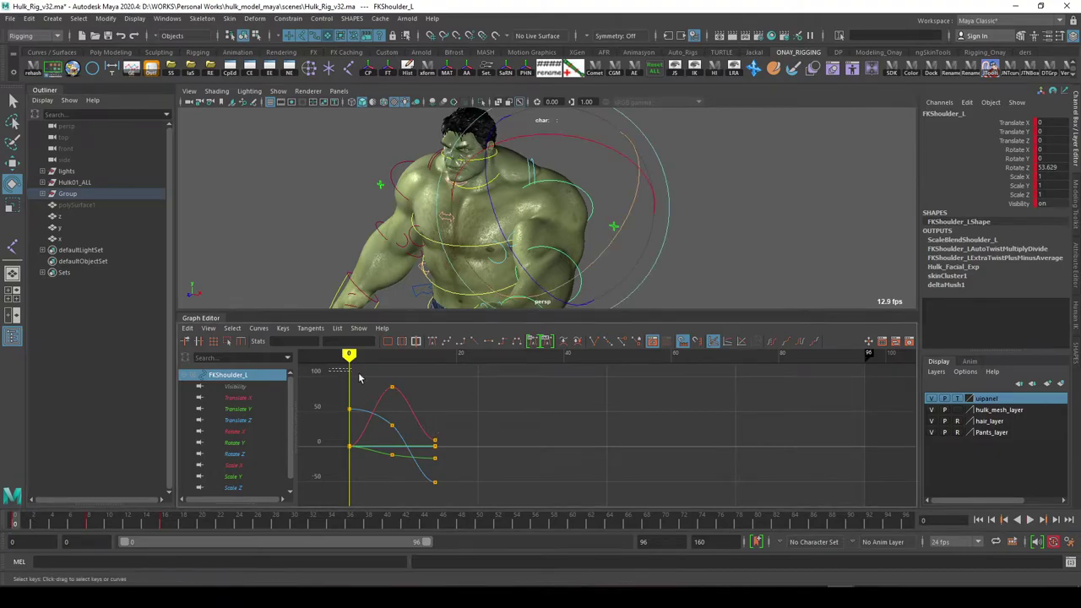
{"action": "left_click_drag", "start_coordinate": [334, 377], "coordinate": [477, 502]}
{"action": "left_click", "coordinate": [259, 329]}
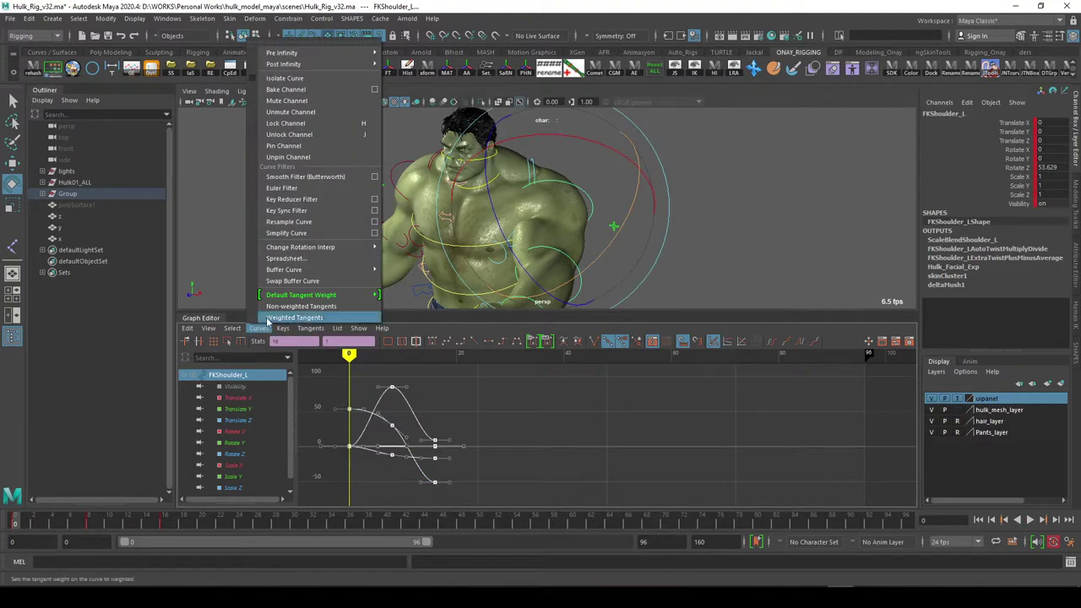
{"action": "left_click", "coordinate": [291, 187]}
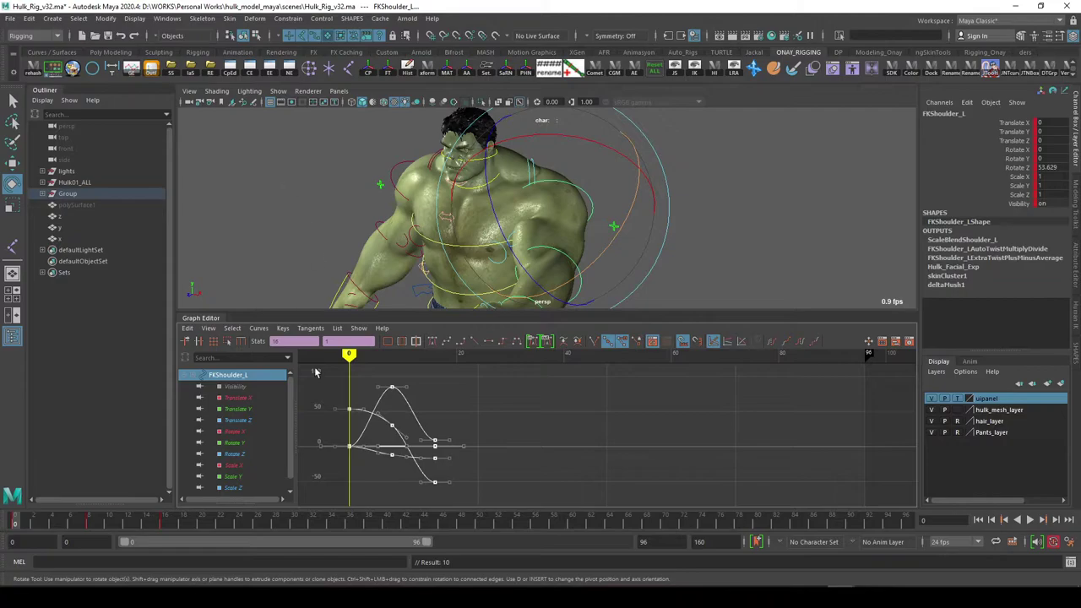
Play the animation again, stopping on frame 8 and opening its key options.
{"action": "key", "text": "alt+v"}
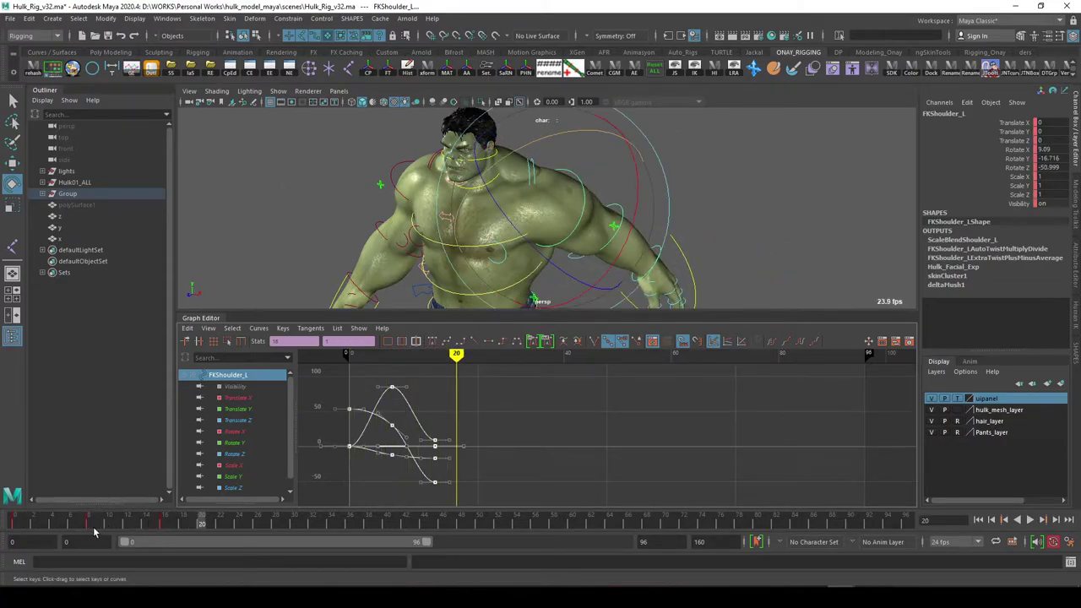
{"action": "left_click", "coordinate": [89, 523]}
{"action": "right_click", "coordinate": [89, 524]}
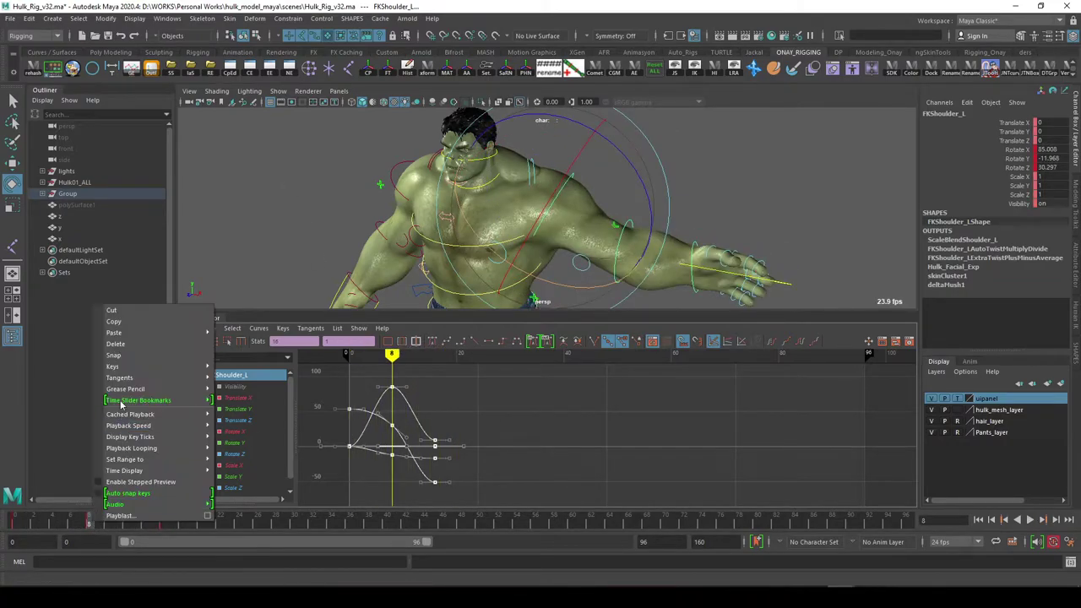
Delete the shoulder keys at frames 8, 16 and 0.
{"action": "left_click", "coordinate": [126, 346]}
{"action": "left_click_drag", "start_coordinate": [70, 514], "coordinate": [163, 527]}
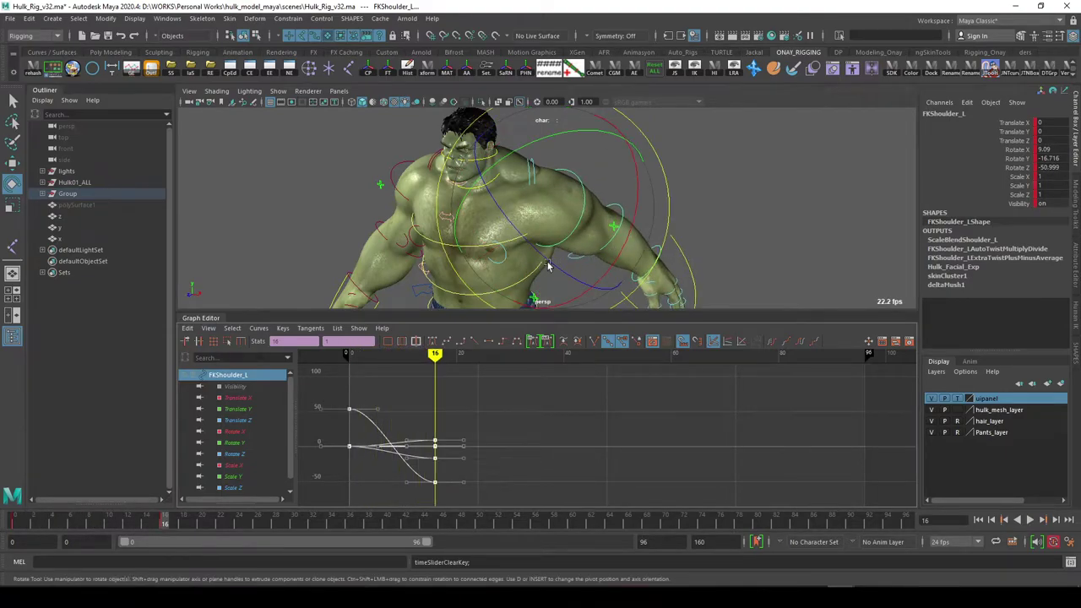
{"action": "right_click", "coordinate": [167, 524]}
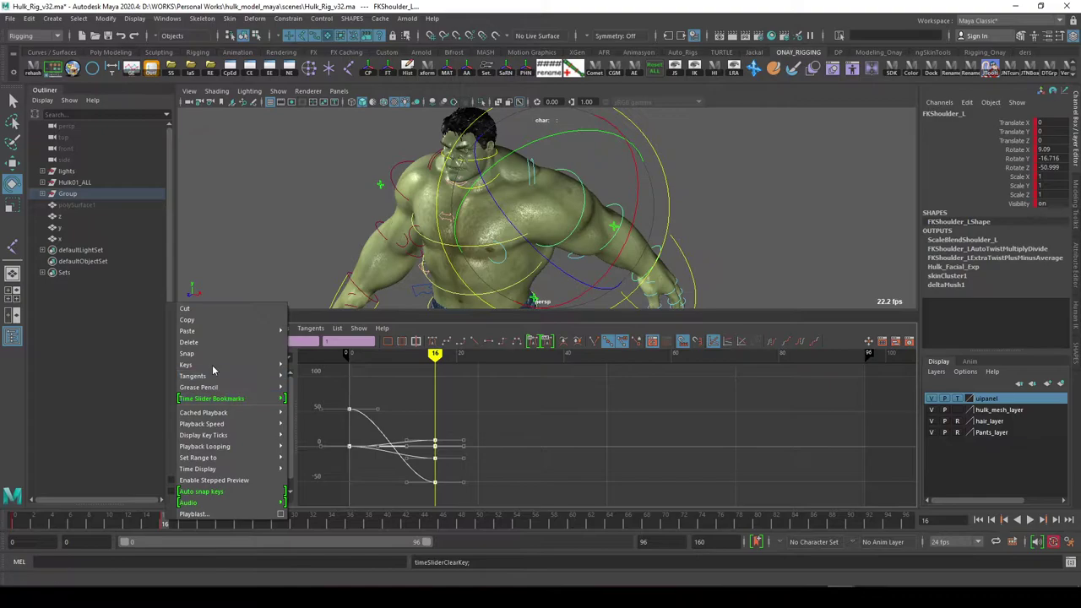
{"action": "left_click", "coordinate": [205, 345]}
{"action": "left_click", "coordinate": [17, 521]}
{"action": "right_click", "coordinate": [19, 521]}
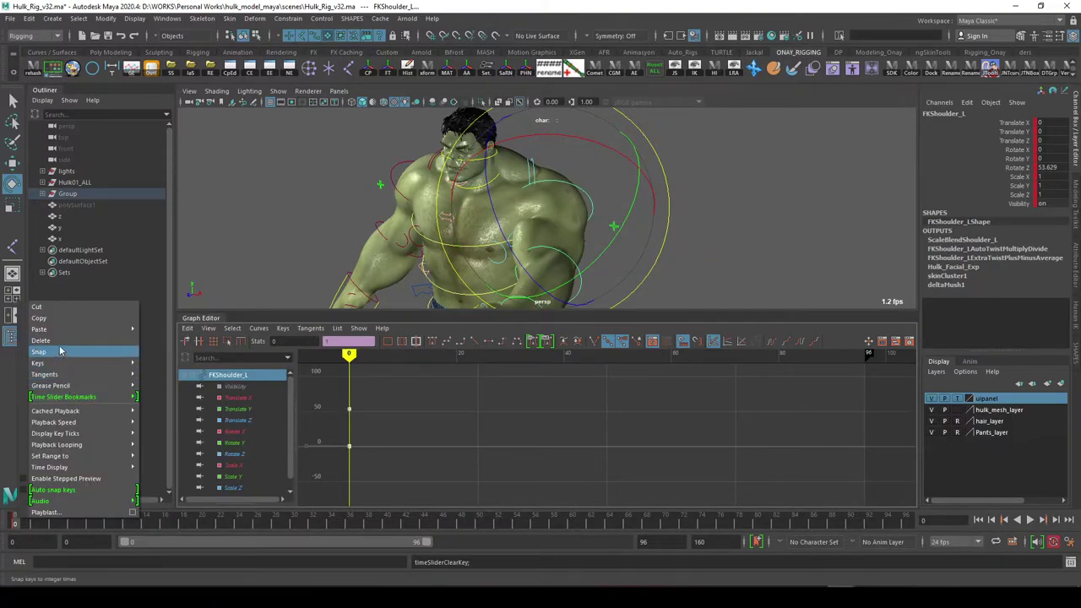
{"action": "left_click", "coordinate": [57, 339]}
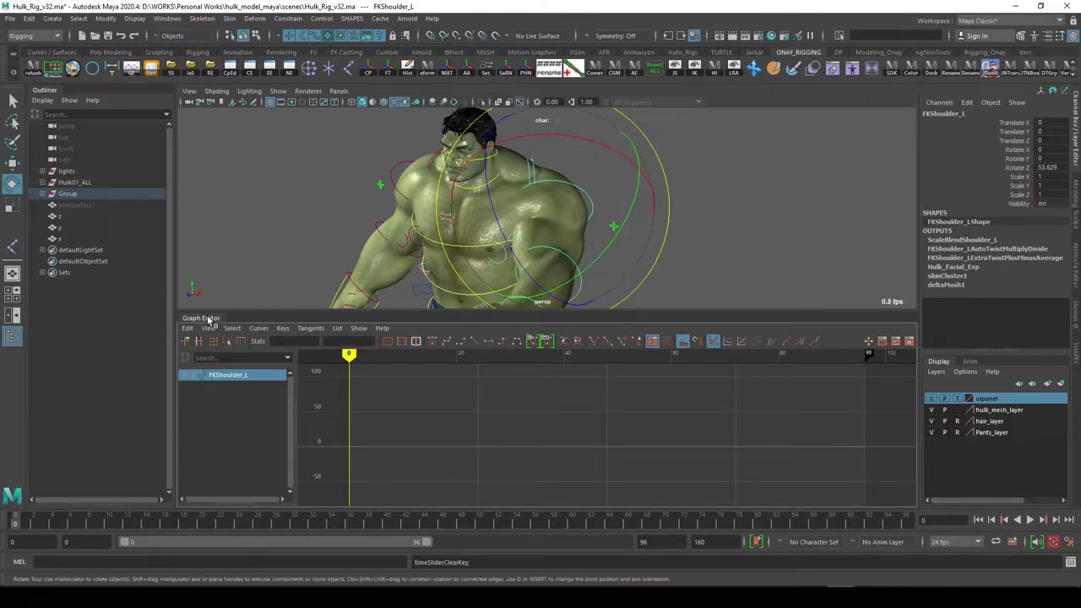
Collapse the Graph Editor and reset FKShoulder_L rotation to 0, 0, 0.
{"action": "left_click_drag", "start_coordinate": [208, 319], "coordinate": [208, 502]}
{"action": "mouse_move", "coordinate": [506, 320]}
{"action": "left_mouse_down", "text": "alt"}
{"action": "mouse_move", "coordinate": [610, 313]}
{"action": "mouse_move", "coordinate": [621, 325]}
{"action": "mouse_move", "coordinate": [595, 293]}
{"action": "left_mouse_up", "text": "alt"}
{"action": "left_click", "coordinate": [654, 68]}
{"action": "key", "text": "w"}
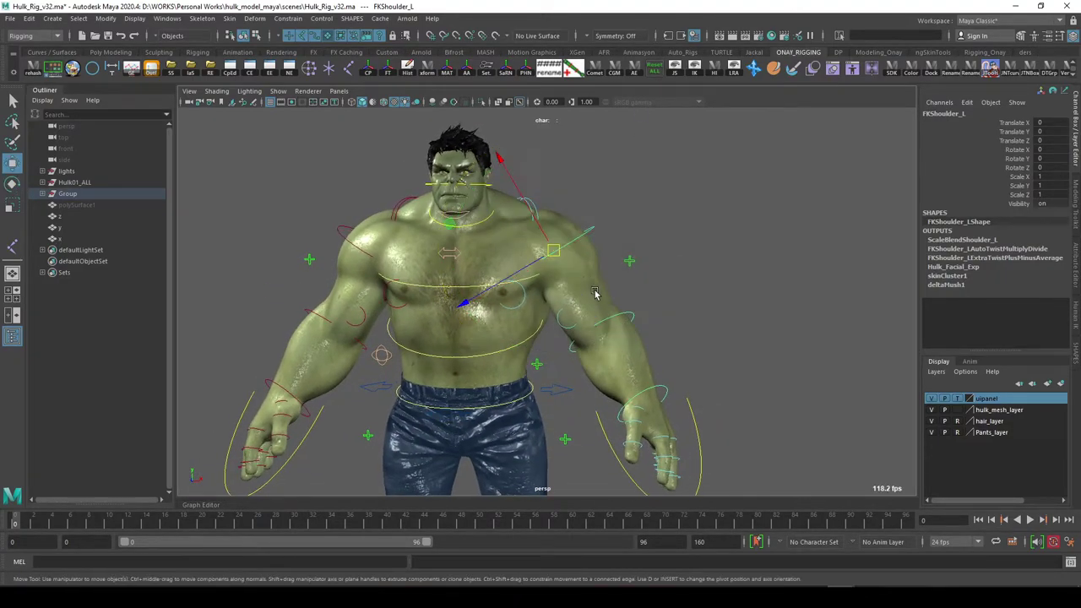
Reselect FKShoulder_L and show its transform attributes in the Attribute Editor.
{"action": "scroll", "coordinate": [594, 293], "scroll_direction": "up", "scroll_amount": 1}
{"action": "scroll", "coordinate": [600, 288], "scroll_direction": "up", "scroll_amount": 2}
{"action": "scroll", "coordinate": [603, 285], "scroll_direction": "up", "scroll_amount": 1}
{"action": "scroll", "coordinate": [583, 289], "scroll_direction": "up", "scroll_amount": 1}
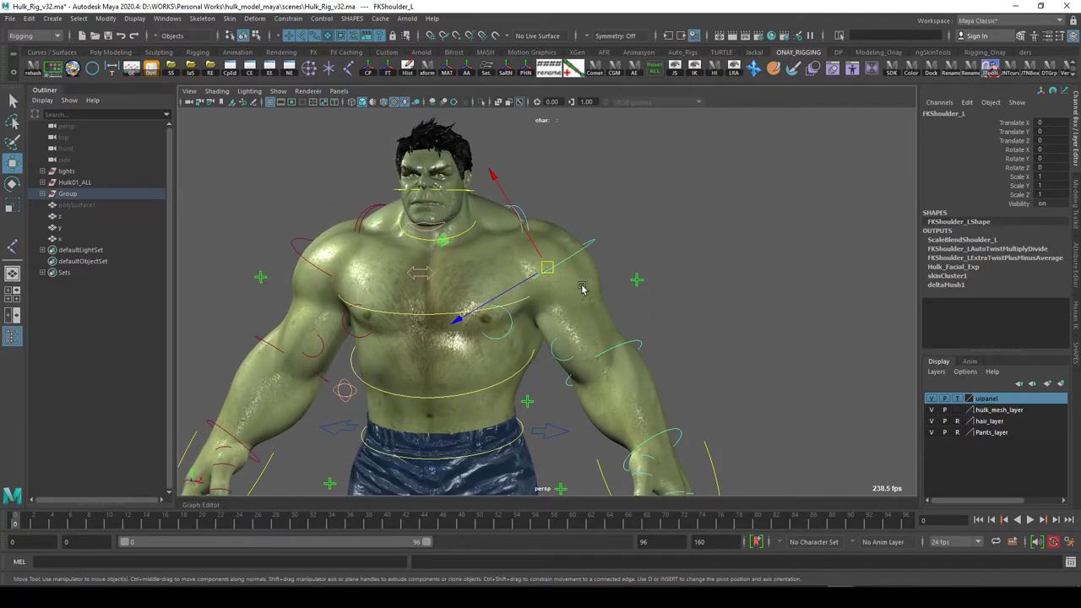
{"action": "left_click_drag", "start_coordinate": [583, 288], "coordinate": [629, 277], "text": "alt"}
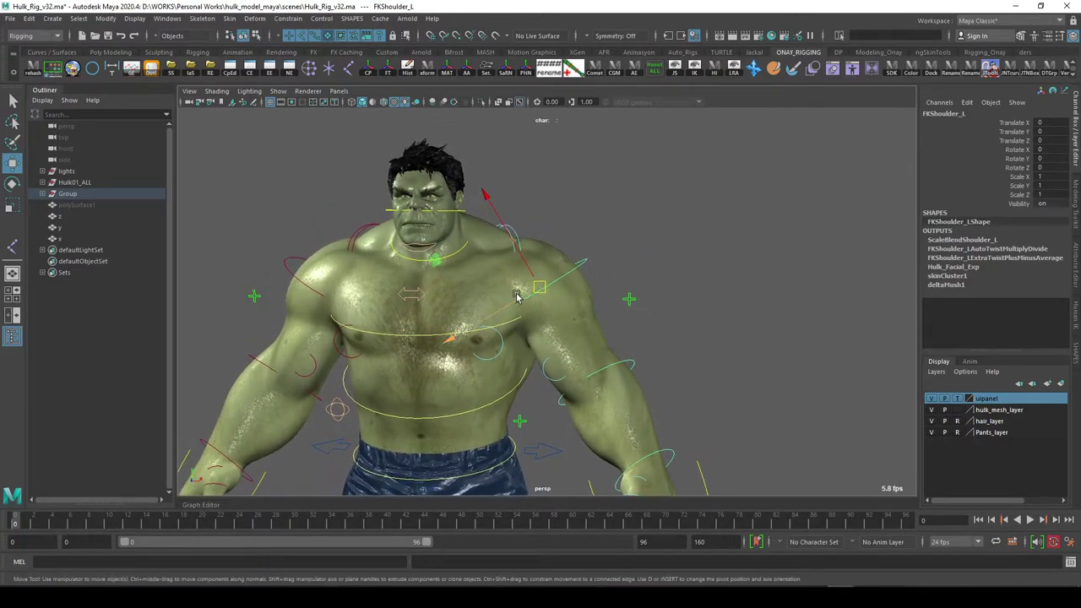
{"action": "left_click_drag", "start_coordinate": [516, 296], "coordinate": [567, 295], "text": "alt"}
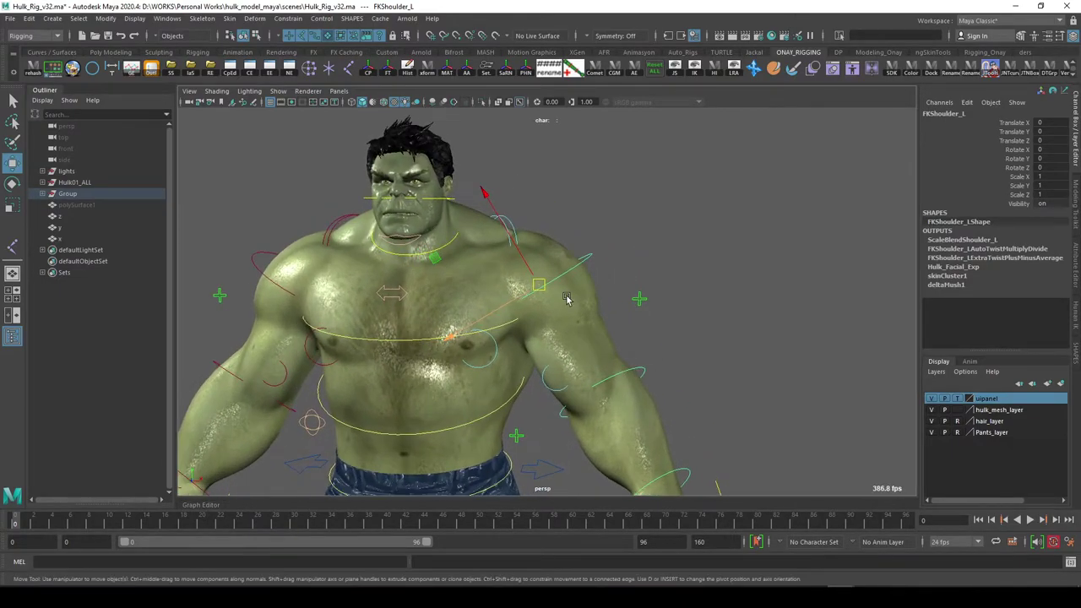
{"action": "left_click", "coordinate": [625, 254]}
{"action": "left_click", "coordinate": [593, 258]}
{"action": "left_click_drag", "start_coordinate": [616, 262], "coordinate": [792, 275], "text": "alt"}
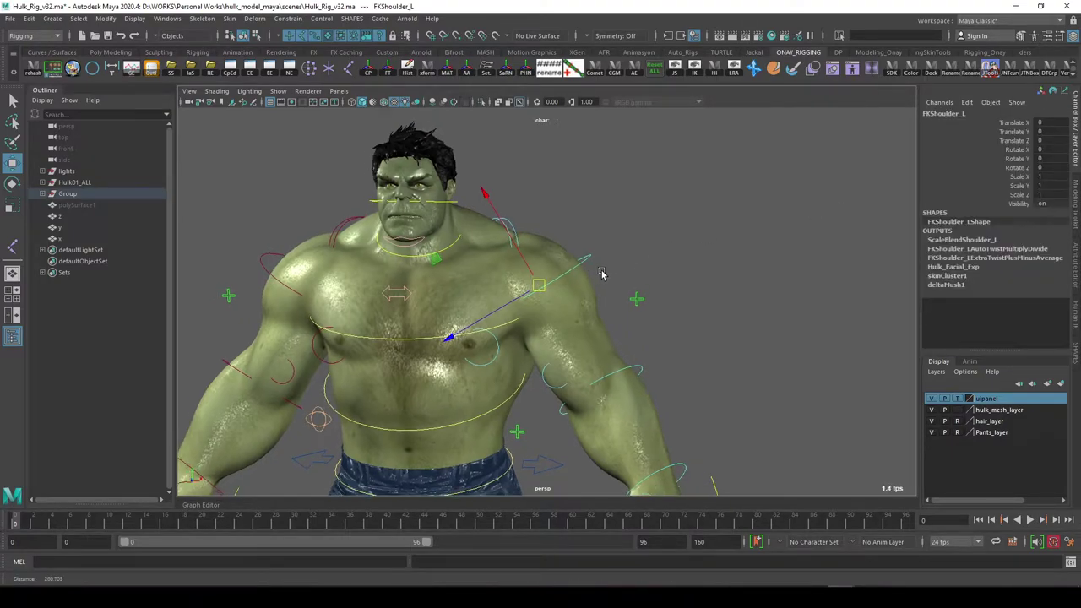
{"action": "left_click", "coordinate": [1075, 269]}
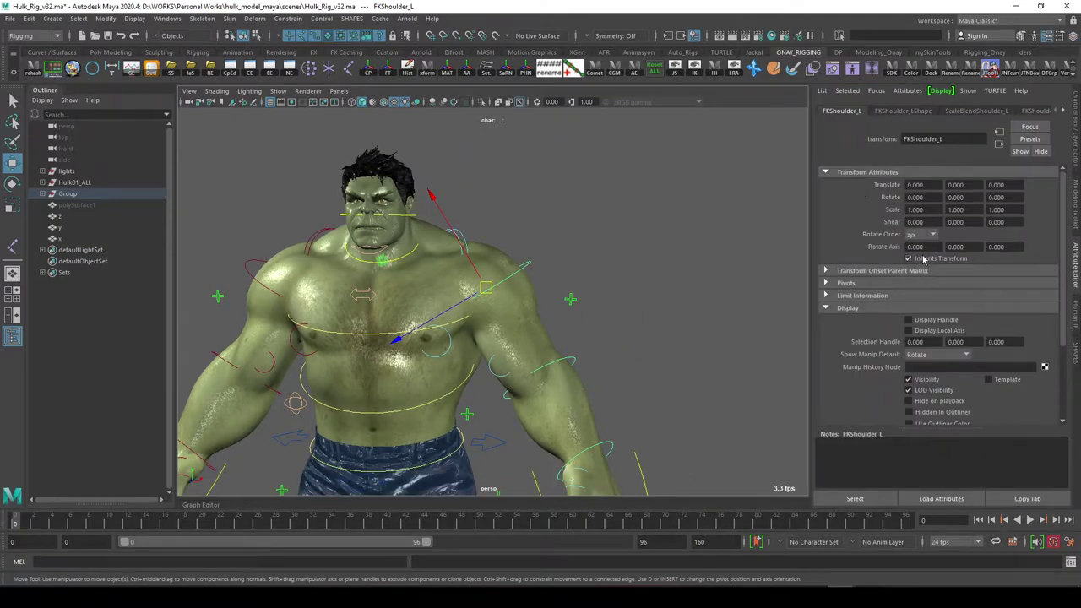
Select FKShoulder_L, then FKSpine1_M, then FKShoulder_L again from a higher angle.
{"action": "scroll", "coordinate": [483, 281], "scroll_direction": "down", "scroll_amount": 3}
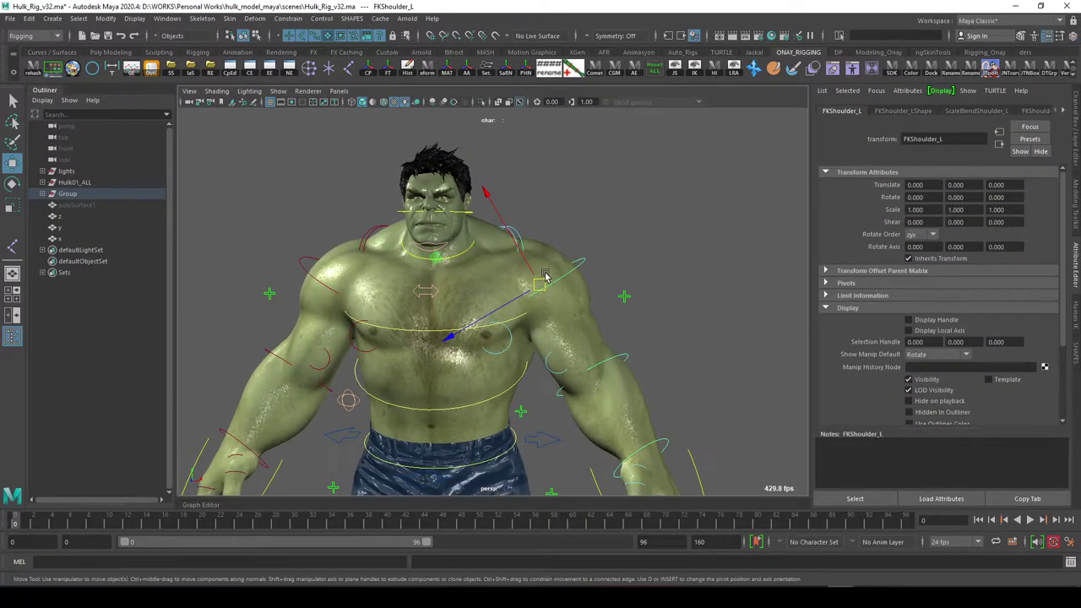
{"action": "scroll", "coordinate": [477, 266], "scroll_direction": "down", "scroll_amount": 3}
{"action": "scroll", "coordinate": [472, 252], "scroll_direction": "down", "scroll_amount": 3}
{"action": "mouse_move", "coordinate": [472, 252]}
{"action": "left_mouse_down", "text": "alt"}
{"action": "mouse_move", "coordinate": [530, 310]}
{"action": "mouse_move", "coordinate": [530, 291]}
{"action": "mouse_move", "coordinate": [528, 304]}
{"action": "left_mouse_up", "text": "alt"}
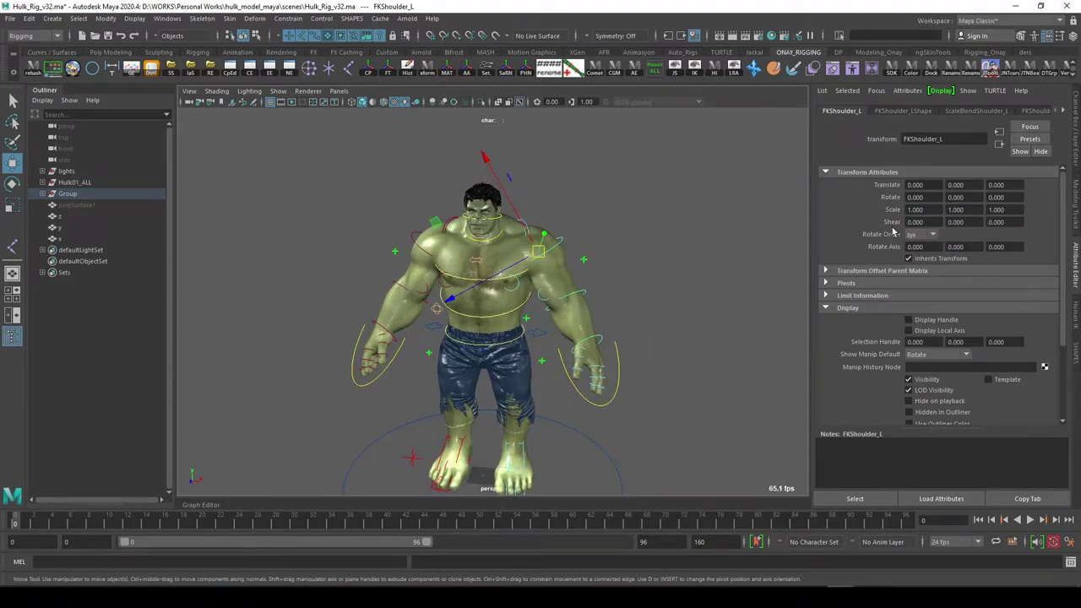
{"action": "left_click", "coordinate": [656, 286]}
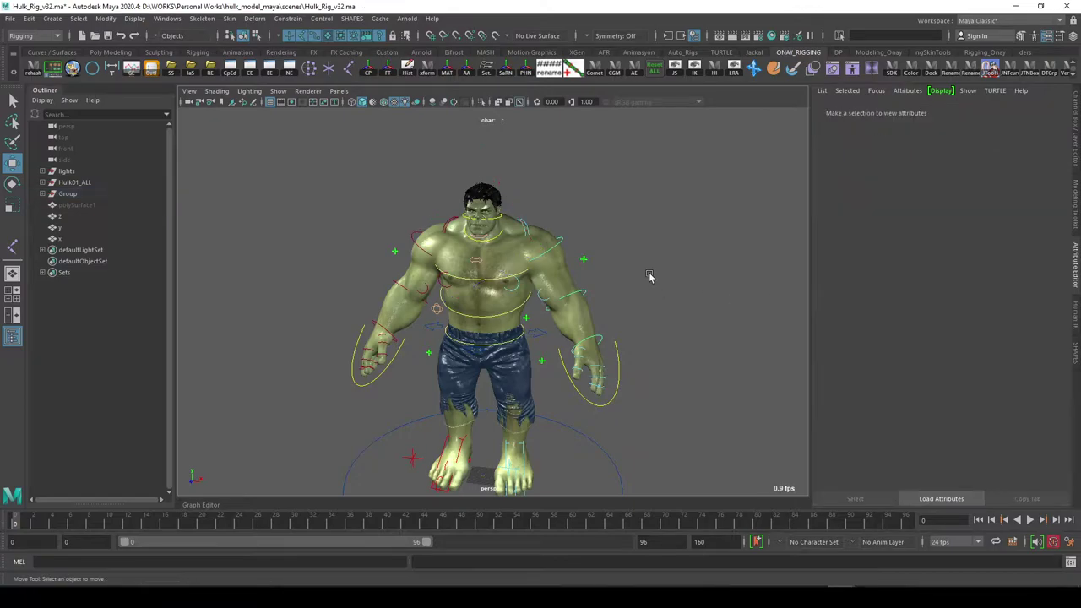
{"action": "mouse_move", "coordinate": [511, 311]}
{"action": "left_mouse_down", "text": "alt"}
{"action": "mouse_move", "coordinate": [545, 308]}
{"action": "mouse_move", "coordinate": [494, 289]}
{"action": "mouse_move", "coordinate": [517, 311]}
{"action": "left_mouse_up", "text": "alt"}
{"action": "left_click", "coordinate": [570, 234]}
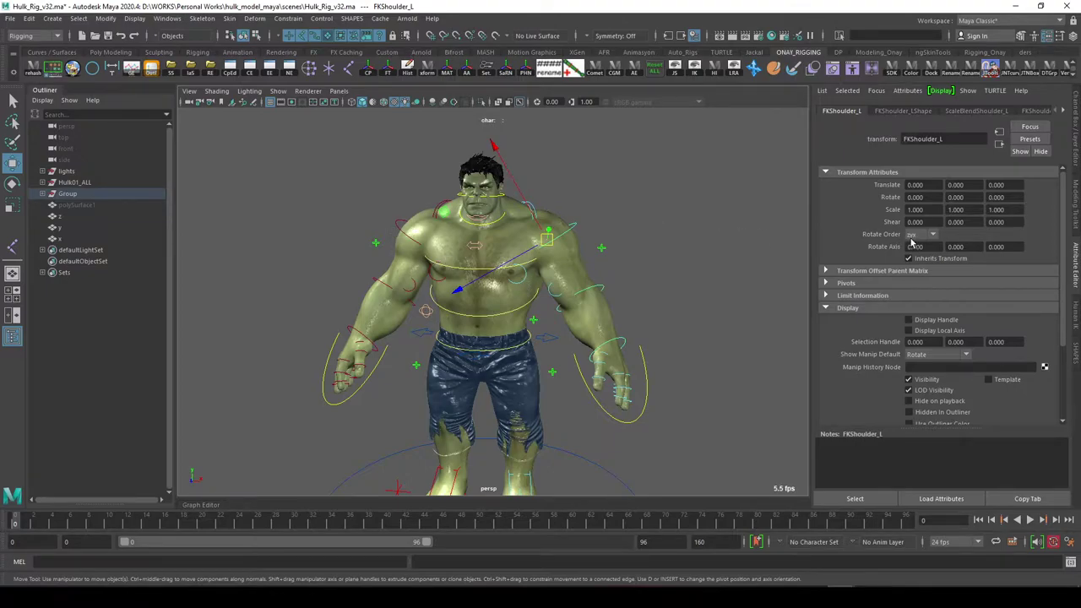
{"action": "left_click", "coordinate": [536, 299]}
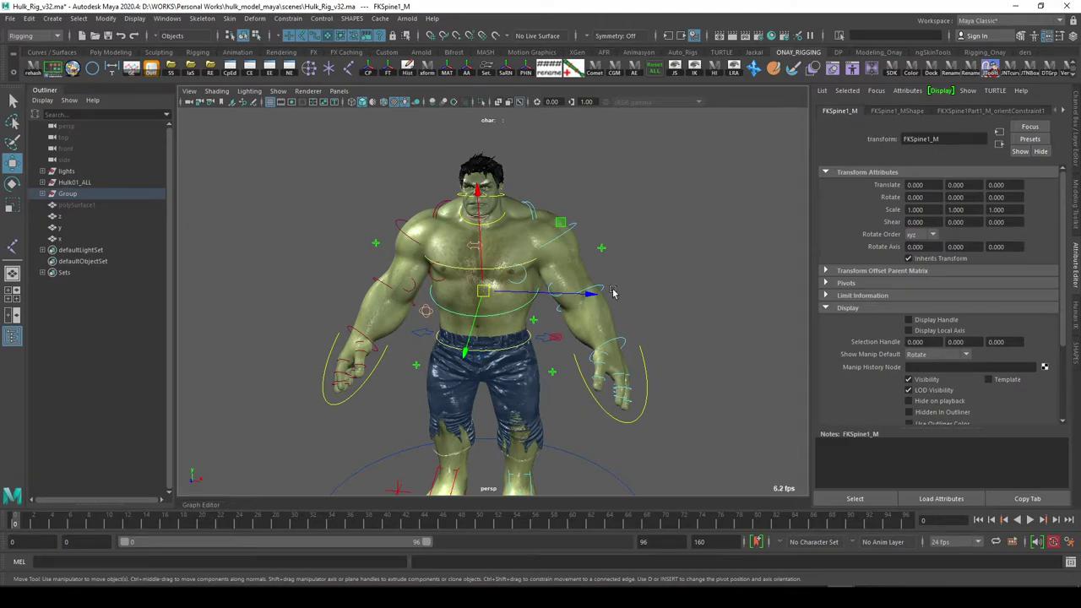
{"action": "left_click_drag", "start_coordinate": [486, 250], "coordinate": [596, 218], "text": "alt"}
{"action": "left_click", "coordinate": [595, 235]}
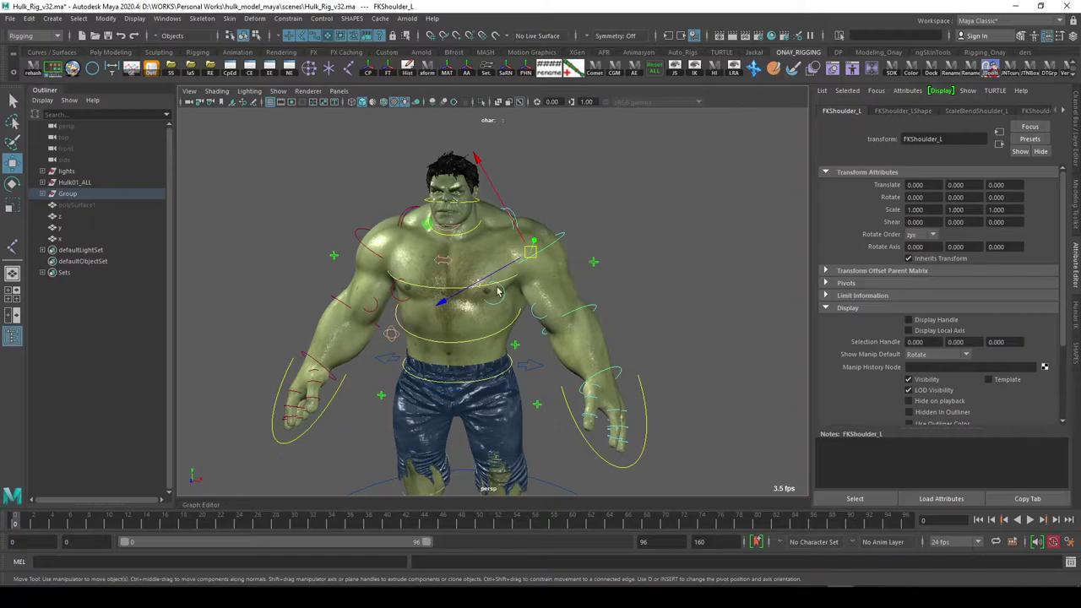
{"action": "left_click_drag", "start_coordinate": [499, 291], "coordinate": [583, 253], "text": "alt"}
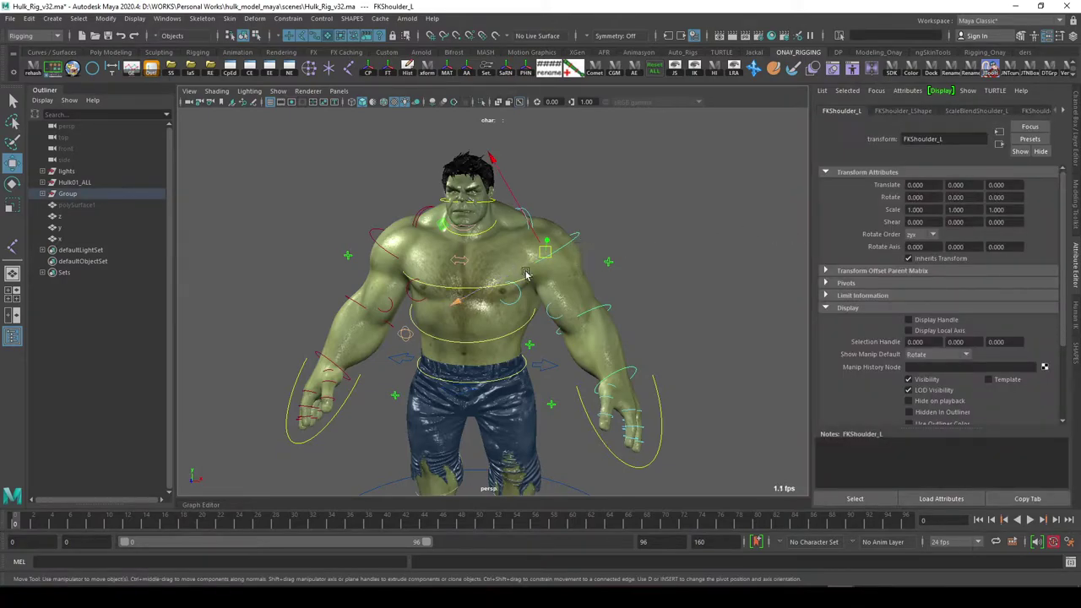
Zoom in on the left arm and select the FKElbow_L control.
{"action": "scroll", "coordinate": [582, 234], "scroll_direction": "up", "scroll_amount": 1}
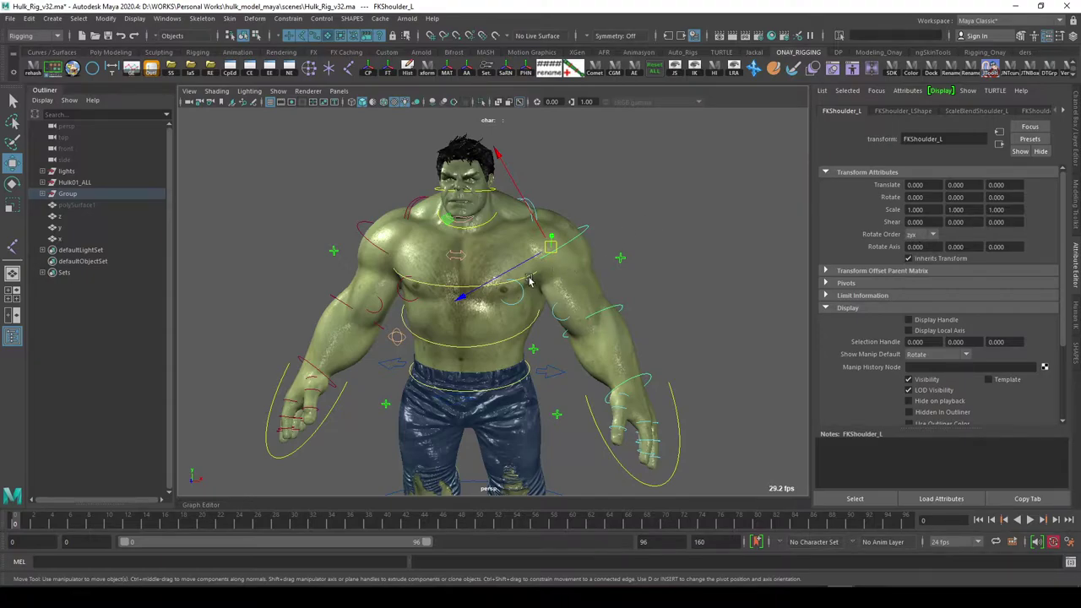
{"action": "scroll", "coordinate": [530, 283], "scroll_direction": "up", "scroll_amount": 1}
{"action": "scroll", "coordinate": [533, 311], "scroll_direction": "up", "scroll_amount": 2}
{"action": "middle_click_drag", "start_coordinate": [533, 311], "coordinate": [529, 306], "text": "alt"}
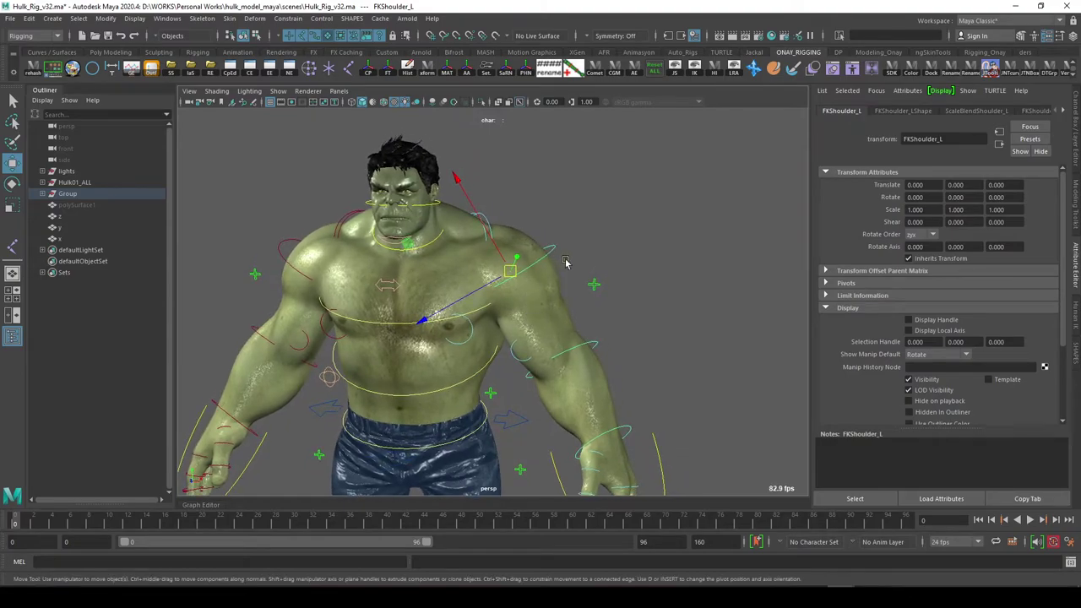
{"action": "scroll", "coordinate": [511, 287], "scroll_direction": "up", "scroll_amount": 1}
{"action": "scroll", "coordinate": [530, 284], "scroll_direction": "up", "scroll_amount": 1}
{"action": "scroll", "coordinate": [545, 281], "scroll_direction": "up", "scroll_amount": 1}
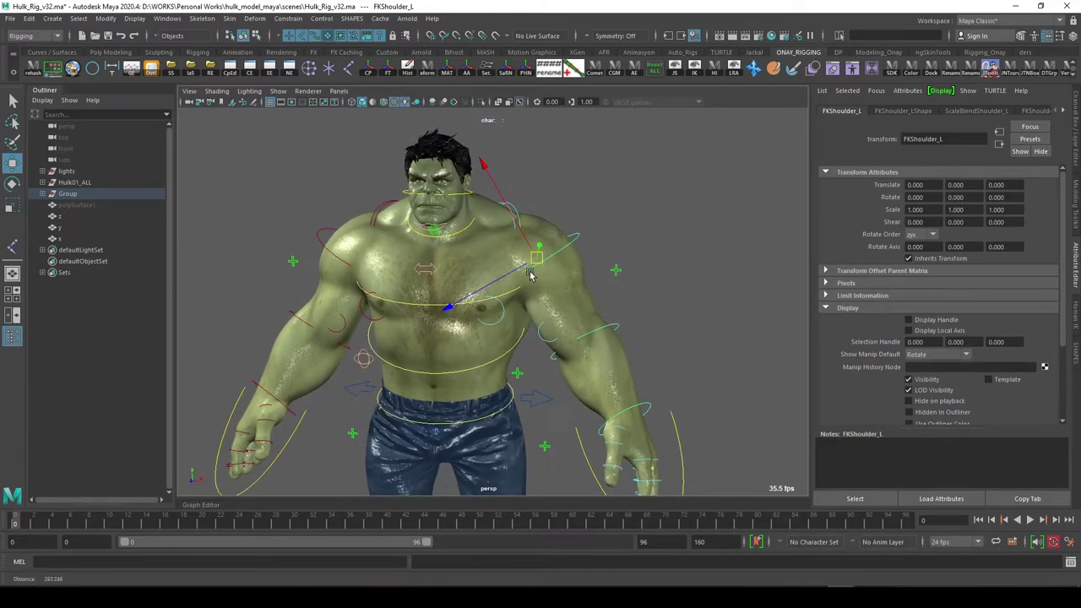
{"action": "scroll", "coordinate": [552, 280], "scroll_direction": "up", "scroll_amount": 1}
{"action": "scroll", "coordinate": [540, 275], "scroll_direction": "up", "scroll_amount": 1}
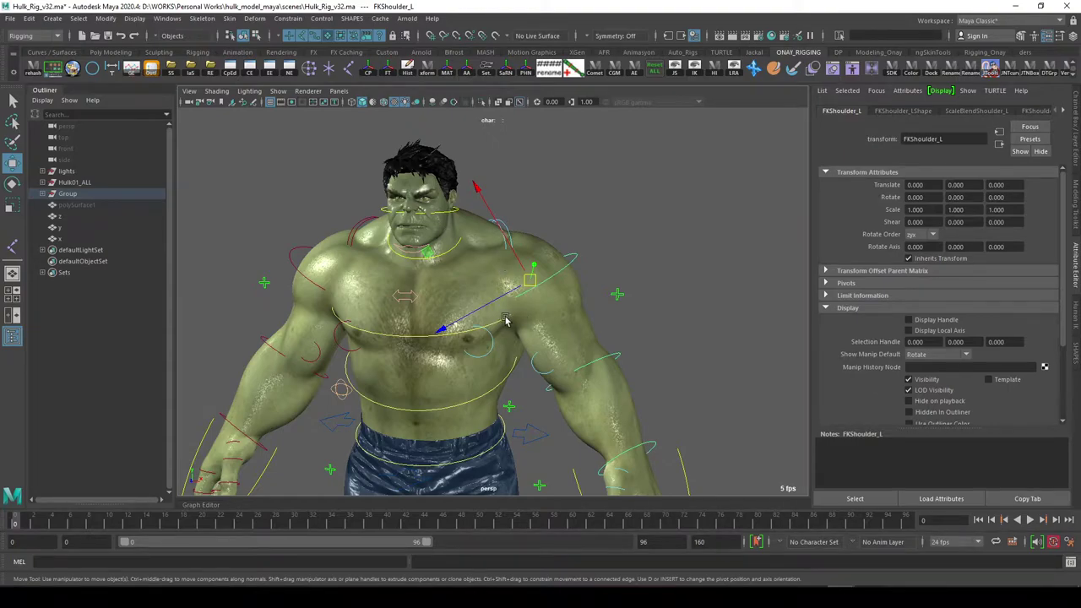
{"action": "left_click_drag", "start_coordinate": [505, 320], "coordinate": [560, 301], "text": "alt"}
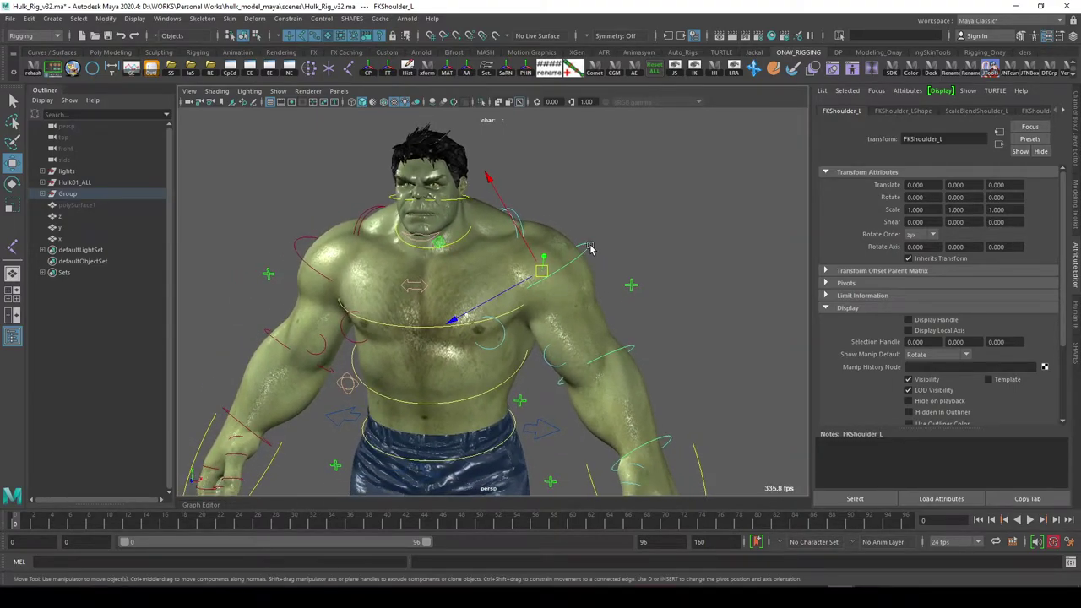
{"action": "left_click", "coordinate": [632, 340]}
Set FKIKArm_L's FKIKBlend to 10 and move the IKArm_L hand up and left.
{"action": "left_click", "coordinate": [633, 284]}
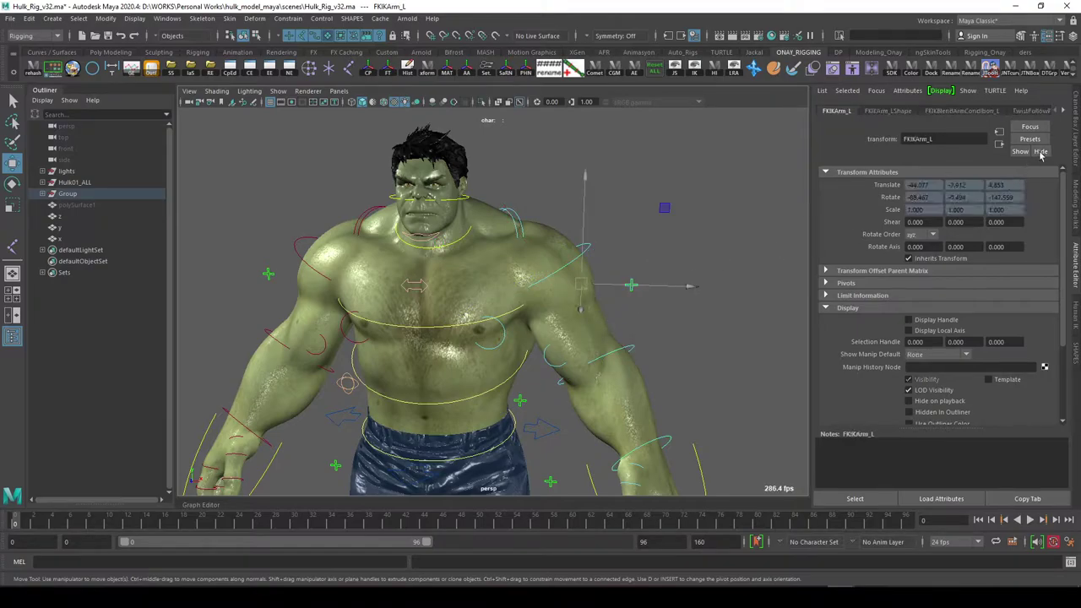
{"action": "left_click", "coordinate": [1075, 142]}
{"action": "left_click", "coordinate": [1013, 124]}
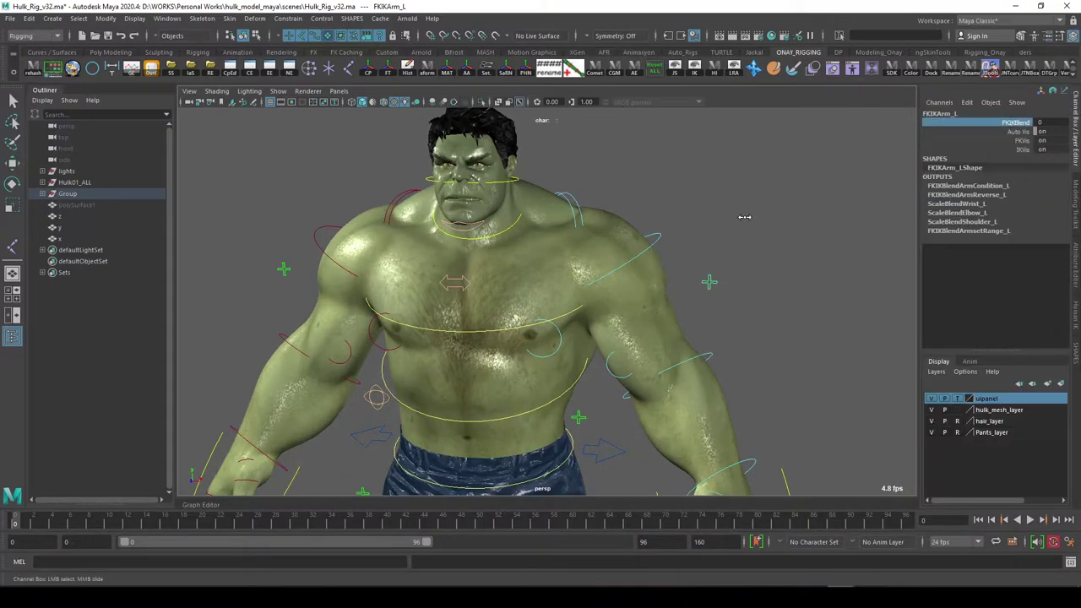
{"action": "middle_click_drag", "start_coordinate": [744, 217], "coordinate": [777, 268]}
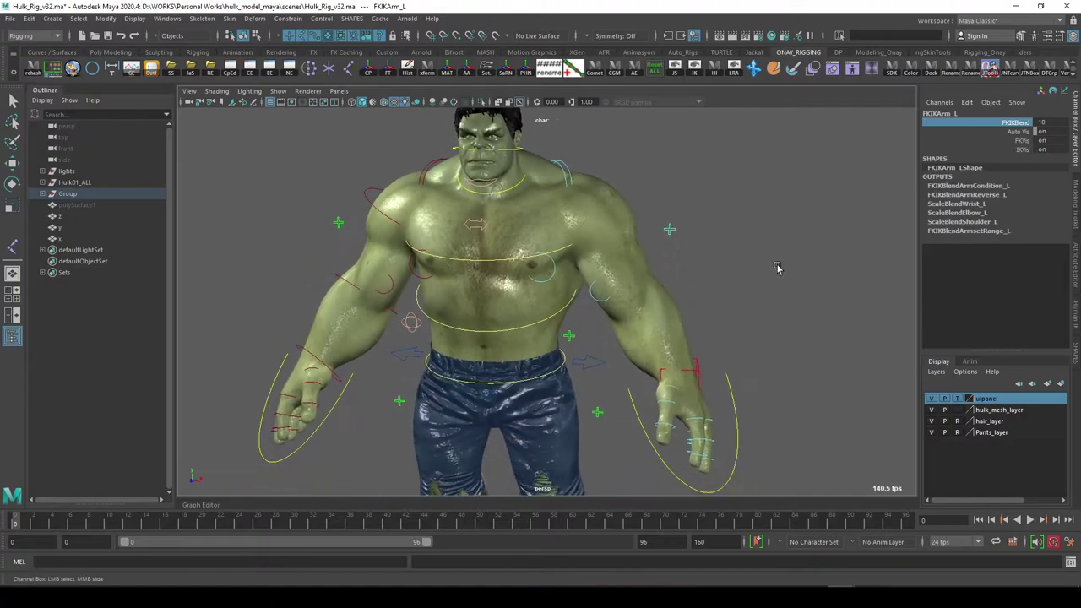
{"action": "left_click", "coordinate": [698, 365]}
{"action": "left_click_drag", "start_coordinate": [698, 367], "coordinate": [661, 340]}
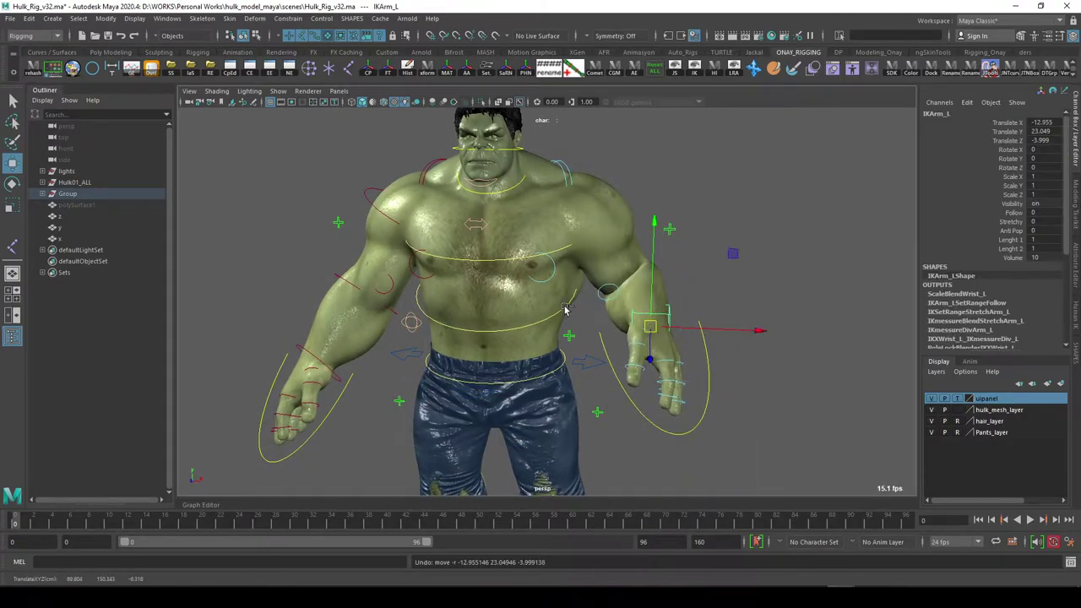
{"action": "scroll", "coordinate": [566, 310], "scroll_direction": "up", "scroll_amount": 3}
Return FKIKBlend to 0 for FK and select FKShoulder_L for rotating.
{"action": "left_click", "coordinate": [714, 211]}
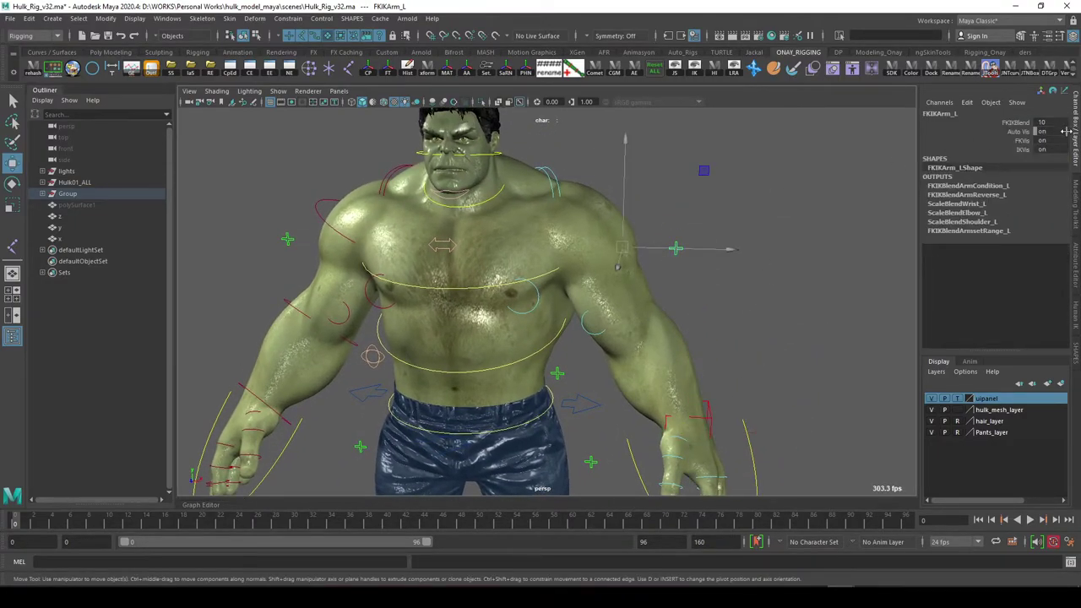
{"action": "left_click", "coordinate": [1016, 124]}
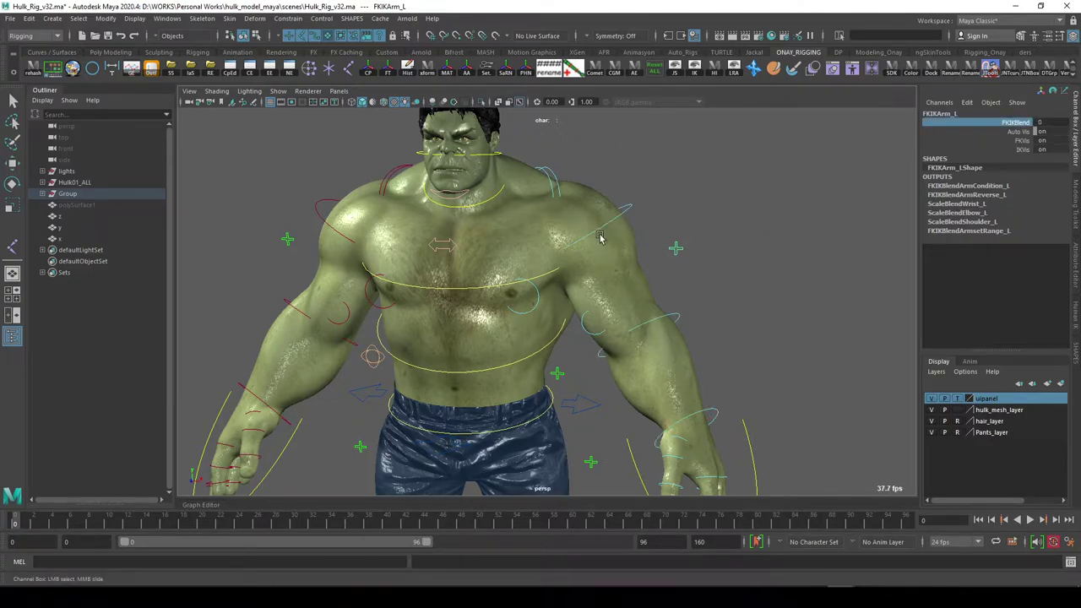
{"action": "mouse_move", "coordinate": [600, 238]}
{"action": "left_mouse_down", "text": "alt"}
{"action": "mouse_move", "coordinate": [608, 269]}
{"action": "mouse_move", "coordinate": [586, 273]}
{"action": "mouse_move", "coordinate": [631, 272]}
{"action": "left_mouse_up", "text": "alt"}
{"action": "key", "text": "w"}
{"action": "left_click", "coordinate": [602, 239]}
{"action": "key", "text": "e"}
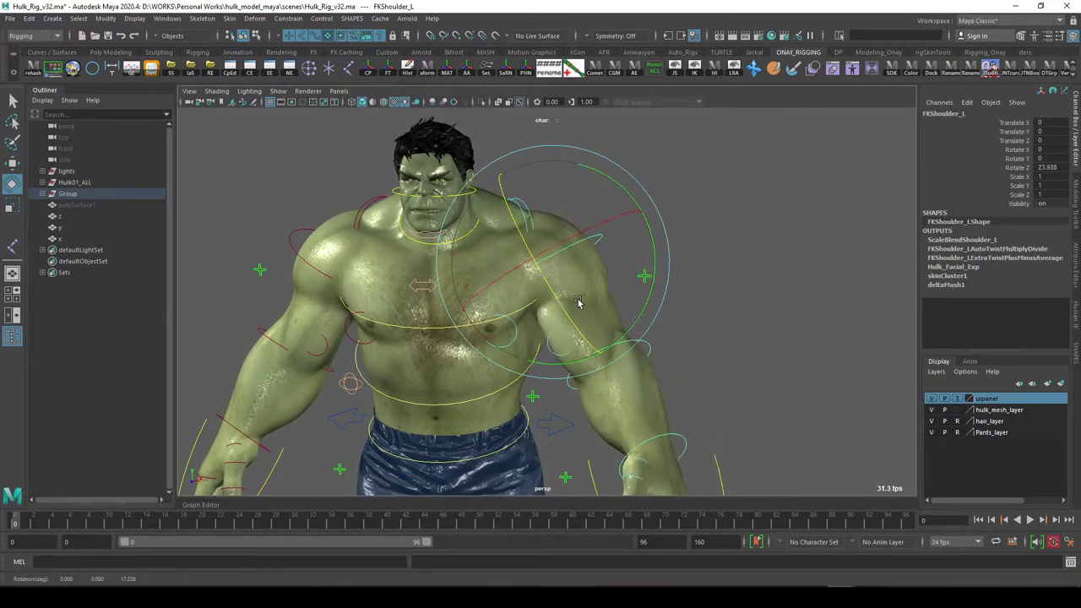
Test-swing FKShoulder_L out and down, undoing trials, then lower the arm from horizontal.
{"action": "key", "text": "ctrl+z"}
{"action": "mouse_move", "coordinate": [601, 222]}
{"action": "left_mouse_down"}
{"action": "mouse_move", "coordinate": [488, 233]}
{"action": "mouse_move", "coordinate": [546, 253]}
{"action": "mouse_move", "coordinate": [557, 236]}
{"action": "mouse_move", "coordinate": [582, 245]}
{"action": "mouse_move", "coordinate": [633, 302]}
{"action": "left_mouse_up"}
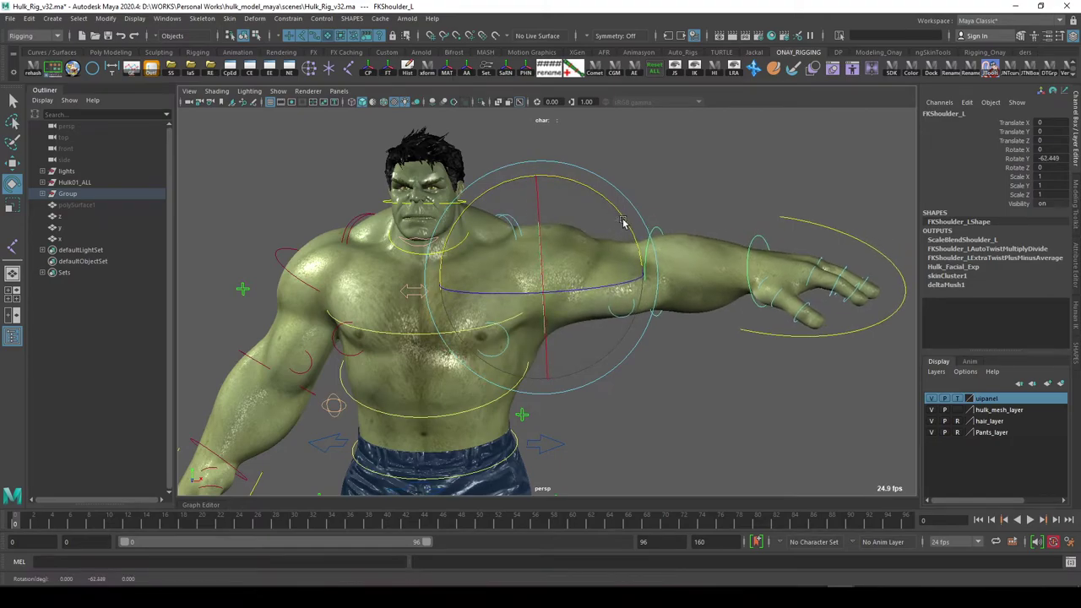
{"action": "key", "text": "ctrl+z"}
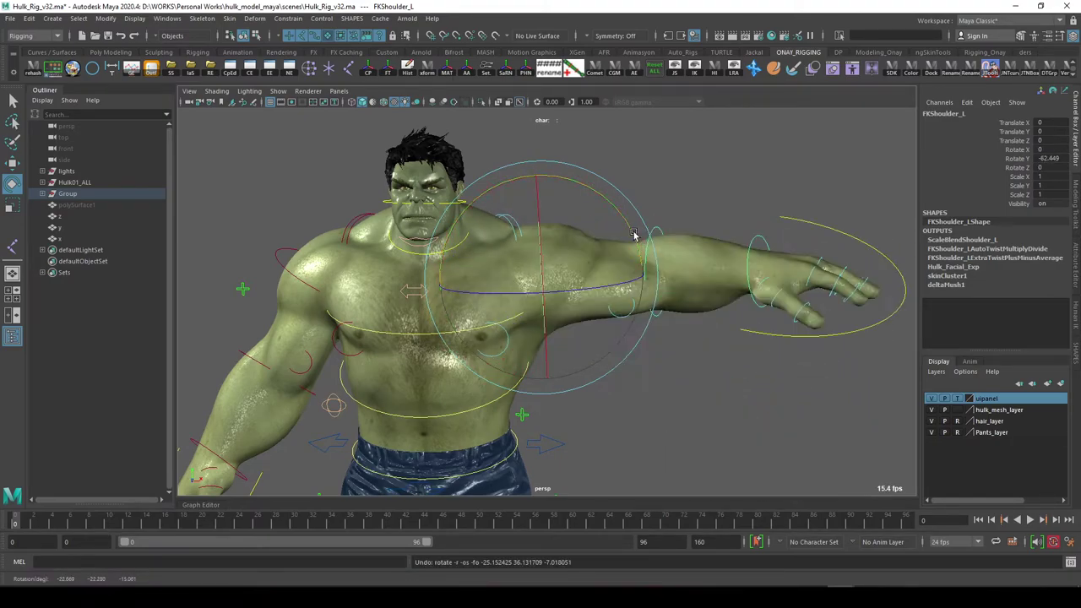
{"action": "left_click_drag", "start_coordinate": [633, 302], "coordinate": [644, 314]}
{"action": "key", "text": "ctrl+z"}
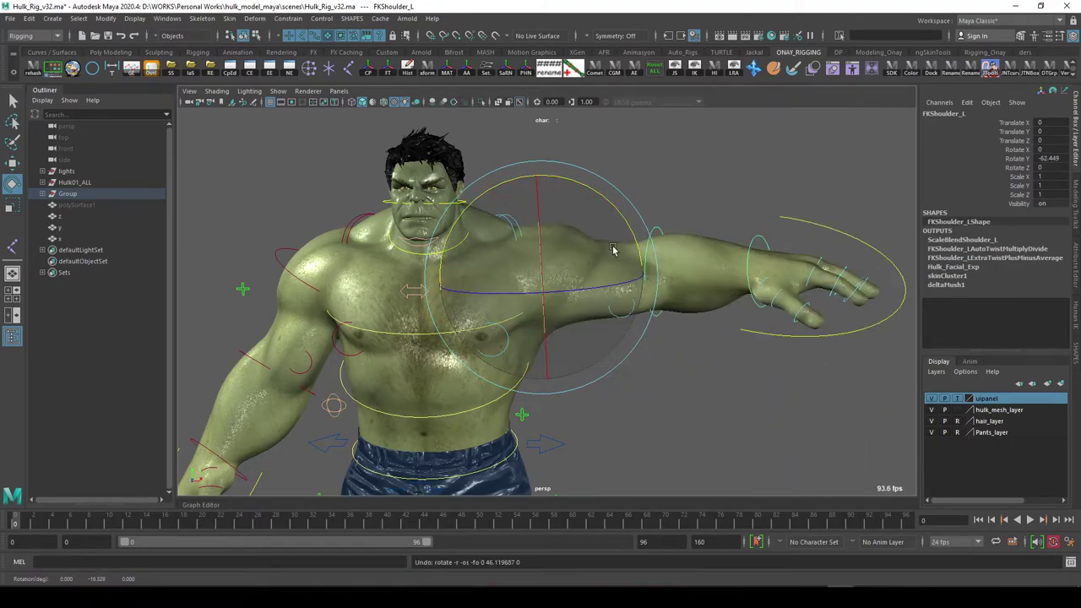
{"action": "mouse_move", "coordinate": [647, 242]}
{"action": "left_mouse_down"}
{"action": "mouse_move", "coordinate": [632, 340]}
{"action": "mouse_move", "coordinate": [645, 290]}
{"action": "mouse_move", "coordinate": [589, 273]}
{"action": "mouse_move", "coordinate": [585, 293]}
{"action": "left_mouse_up"}
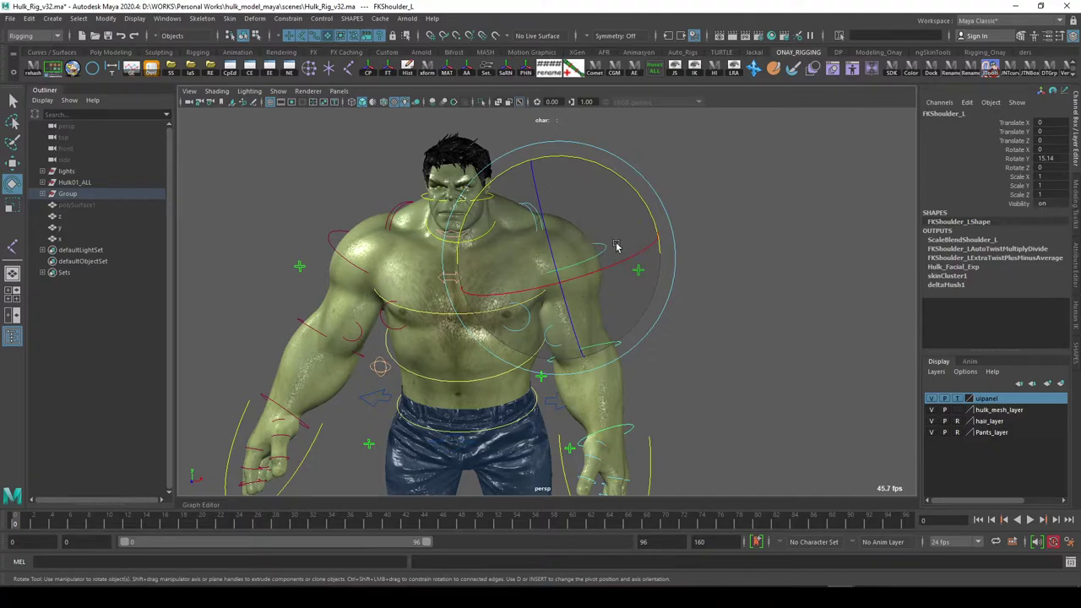
{"action": "left_click_drag", "start_coordinate": [616, 245], "coordinate": [622, 224], "text": "alt"}
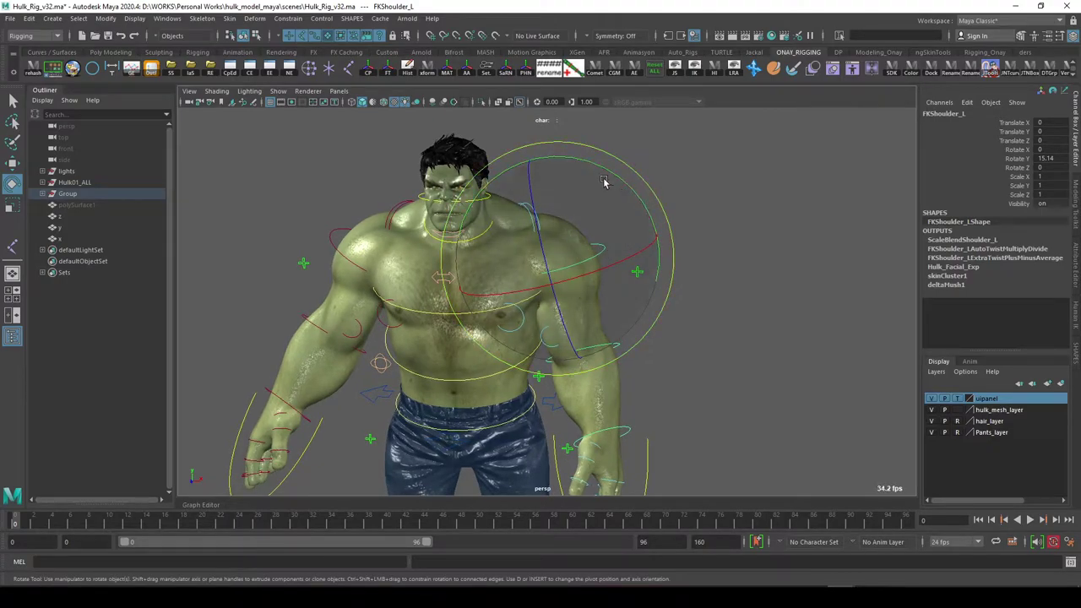
Set FKShoulder_L's Rotate Y to 17.94 and Z to -48.19, then deselect it.
{"action": "left_click", "coordinate": [1019, 159]}
{"action": "mouse_move", "coordinate": [801, 212]}
{"action": "middle_mouse_down"}
{"action": "mouse_move", "coordinate": [699, 242]}
{"action": "mouse_move", "coordinate": [785, 245]}
{"action": "middle_mouse_up"}
{"action": "mouse_move", "coordinate": [642, 253]}
{"action": "left_mouse_down", "text": "alt"}
{"action": "mouse_move", "coordinate": [596, 270]}
{"action": "mouse_move", "coordinate": [608, 253]}
{"action": "mouse_move", "coordinate": [549, 229]}
{"action": "mouse_move", "coordinate": [550, 317]}
{"action": "left_mouse_up", "text": "alt"}
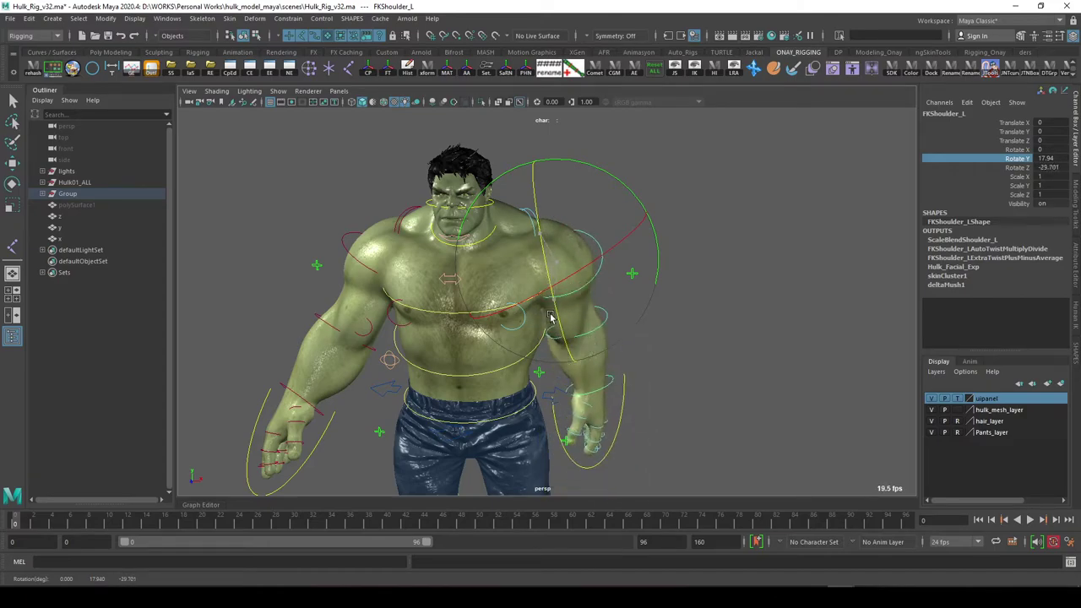
{"action": "mouse_move", "coordinate": [550, 317]}
{"action": "left_mouse_down"}
{"action": "mouse_move", "coordinate": [602, 245]}
{"action": "mouse_move", "coordinate": [585, 266]}
{"action": "left_mouse_up"}
{"action": "key", "text": "e"}
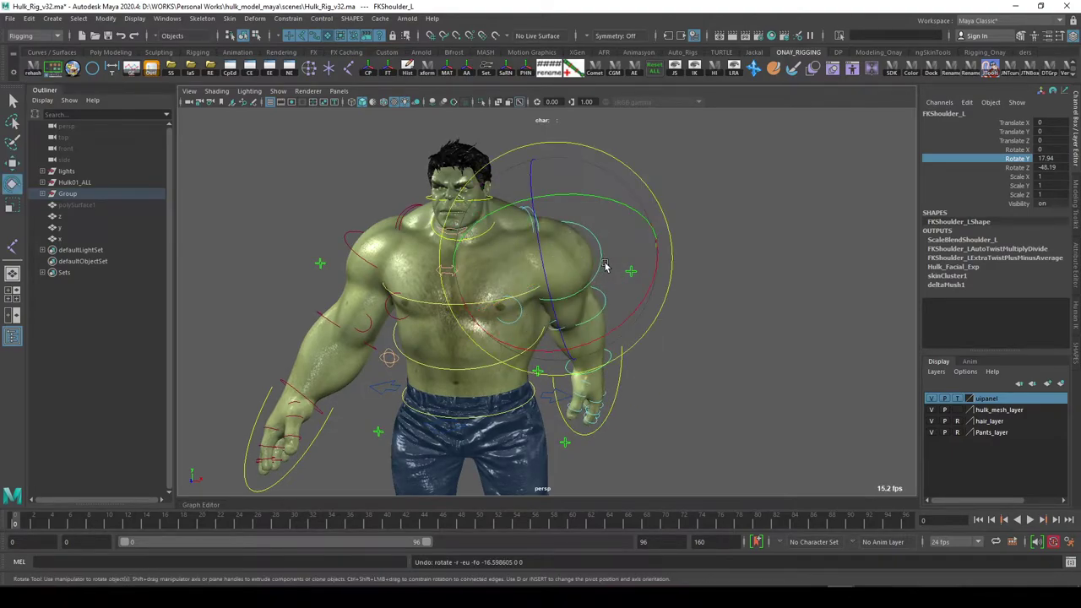
{"action": "left_click", "coordinate": [613, 246]}
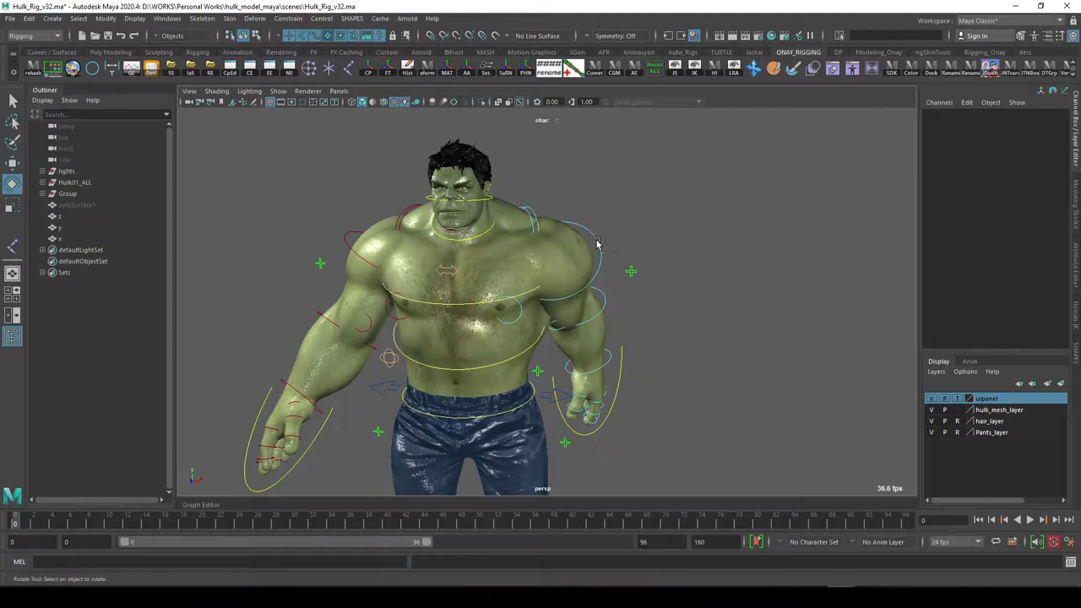
Test outward and inward swings of FKShoulder_L, undo them, and zero its rotations.
{"action": "left_click", "coordinate": [596, 244]}
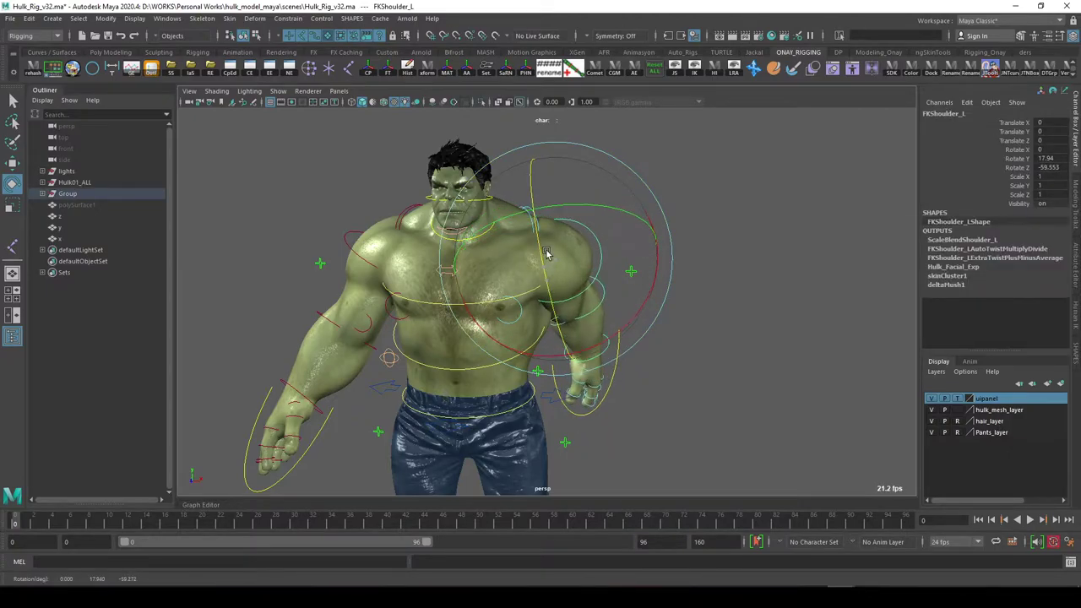
{"action": "left_click_drag", "start_coordinate": [547, 267], "coordinate": [574, 201]}
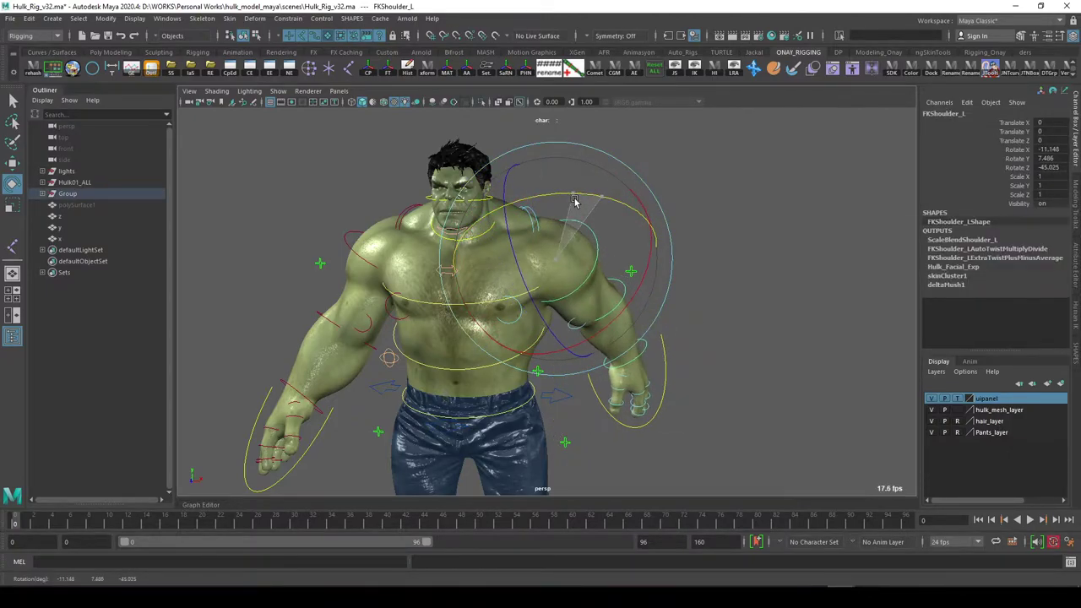
{"action": "key", "text": "ctrl+z"}
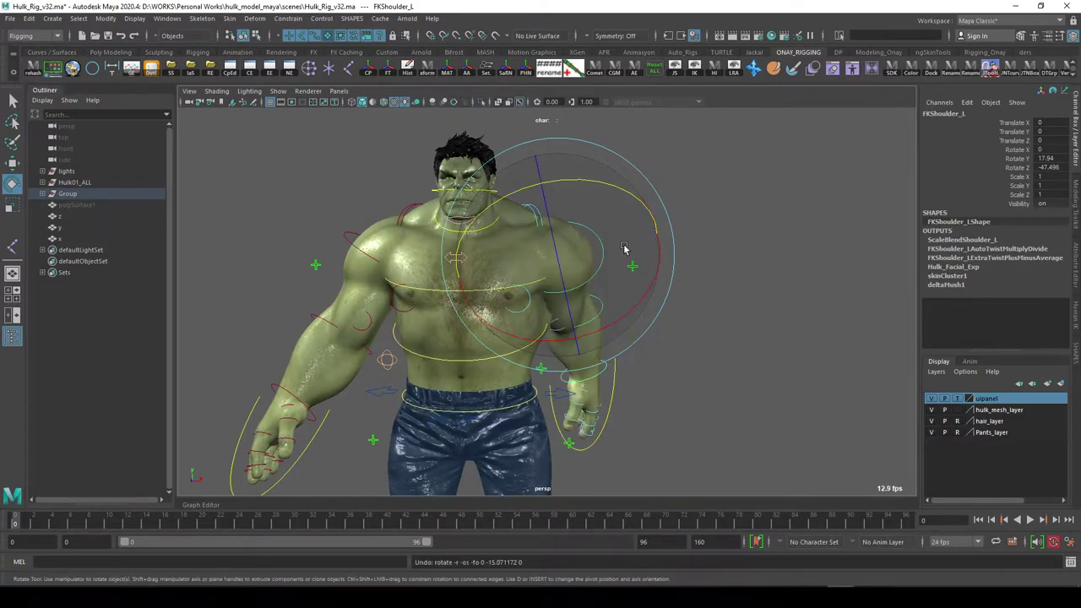
{"action": "mouse_move", "coordinate": [633, 308]}
{"action": "left_mouse_down"}
{"action": "mouse_move", "coordinate": [601, 318]}
{"action": "mouse_move", "coordinate": [611, 330]}
{"action": "mouse_move", "coordinate": [667, 311]}
{"action": "mouse_move", "coordinate": [598, 326]}
{"action": "mouse_move", "coordinate": [654, 295]}
{"action": "mouse_move", "coordinate": [611, 310]}
{"action": "mouse_move", "coordinate": [642, 306]}
{"action": "left_mouse_up"}
{"action": "key", "text": "ctrl+z"}
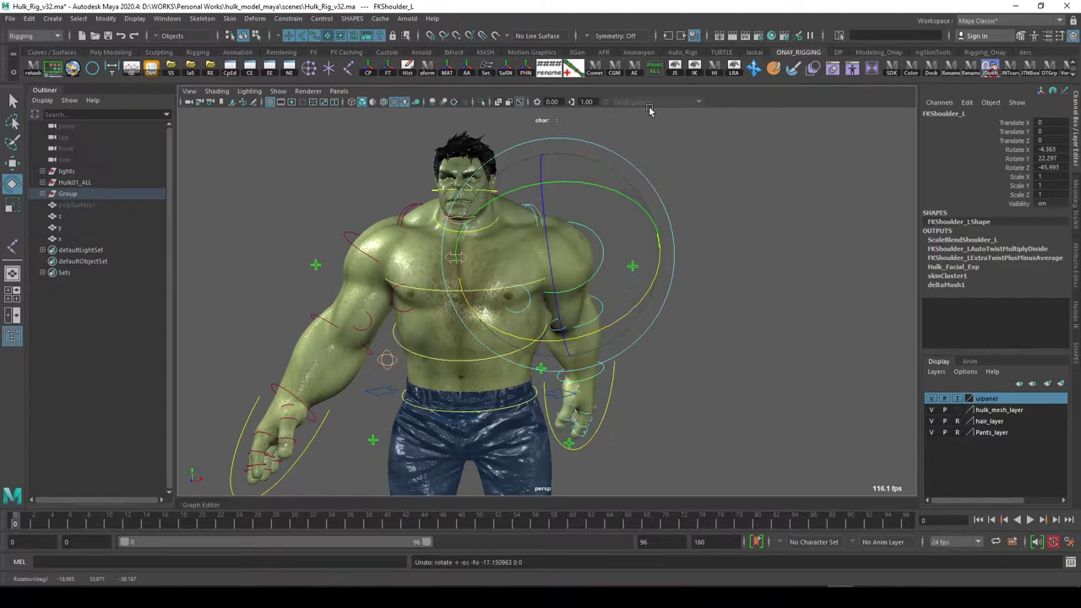
{"action": "left_click", "coordinate": [657, 72]}
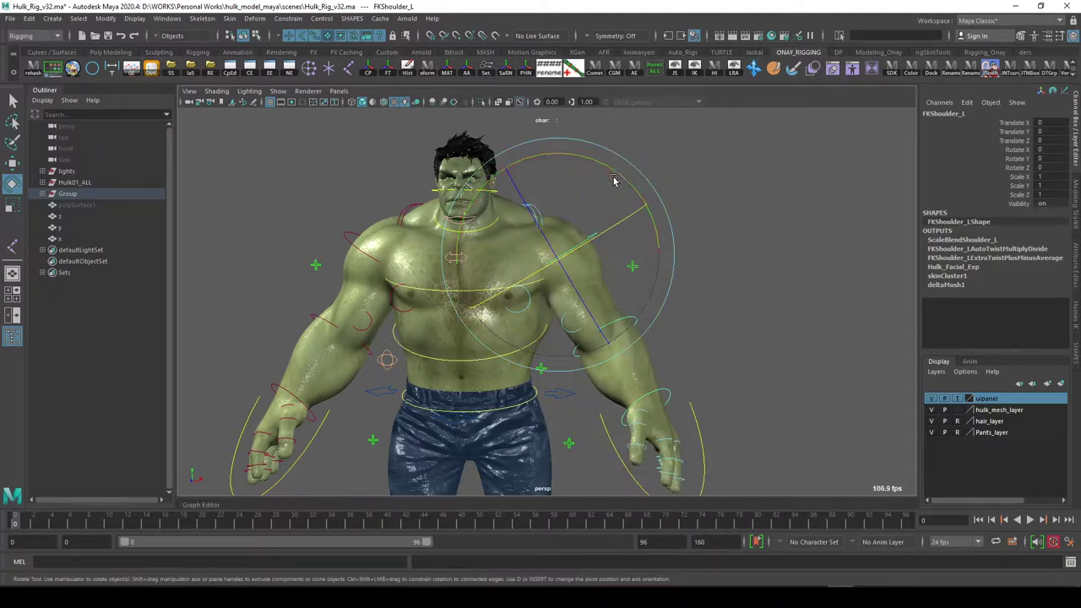
Test the shoulder's rotation around Y, Z and all axes, turning the arm inward.
{"action": "left_click_drag", "start_coordinate": [567, 265], "coordinate": [569, 244], "text": "alt"}
{"action": "left_click_drag", "start_coordinate": [630, 169], "coordinate": [642, 194]}
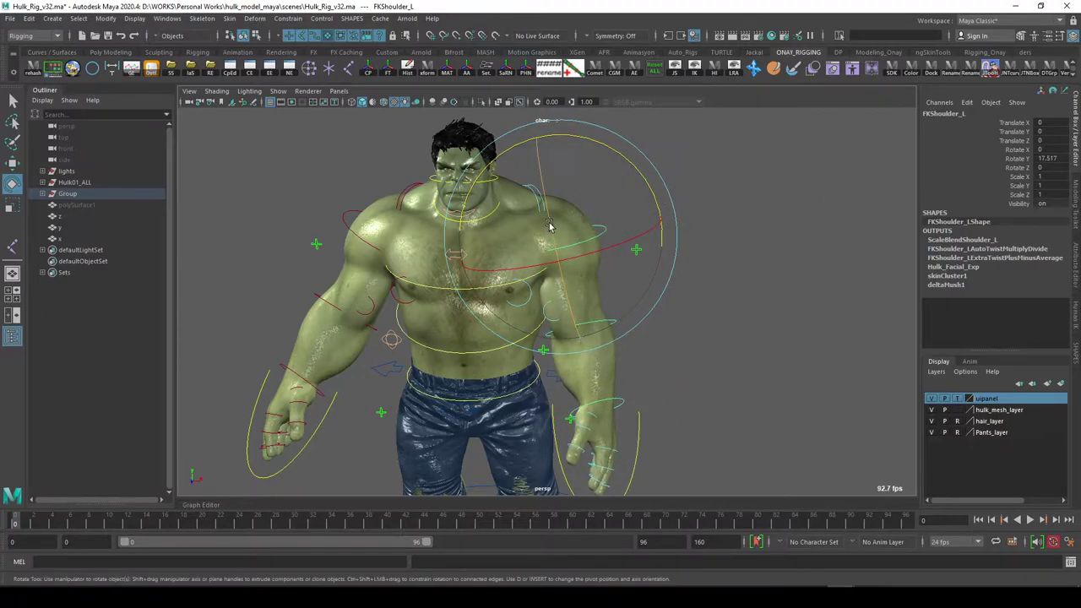
{"action": "left_click_drag", "start_coordinate": [549, 226], "coordinate": [611, 246]}
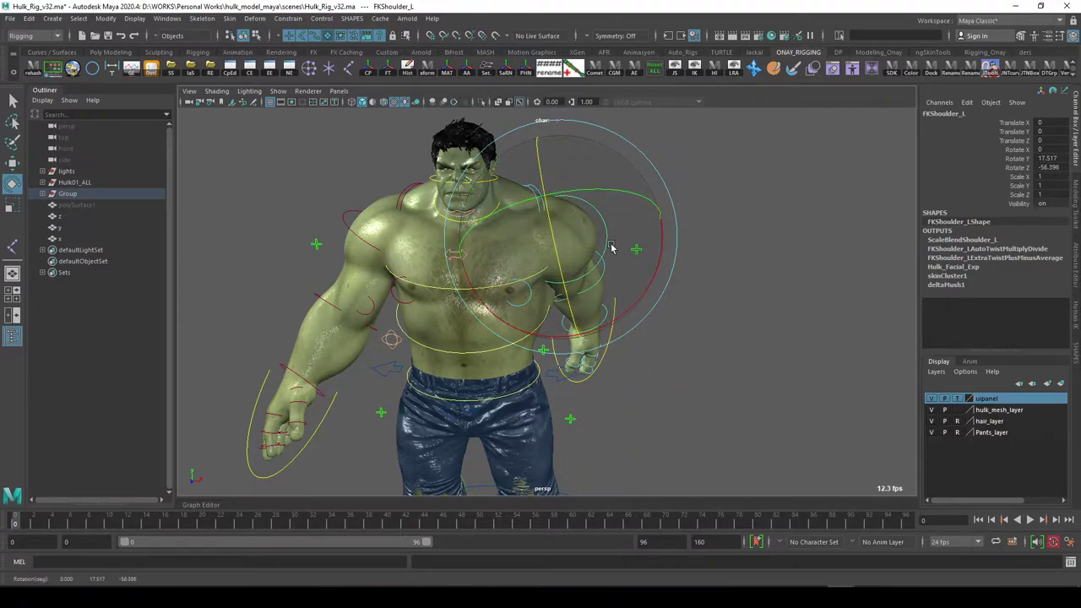
{"action": "left_click_drag", "start_coordinate": [626, 310], "coordinate": [636, 304]}
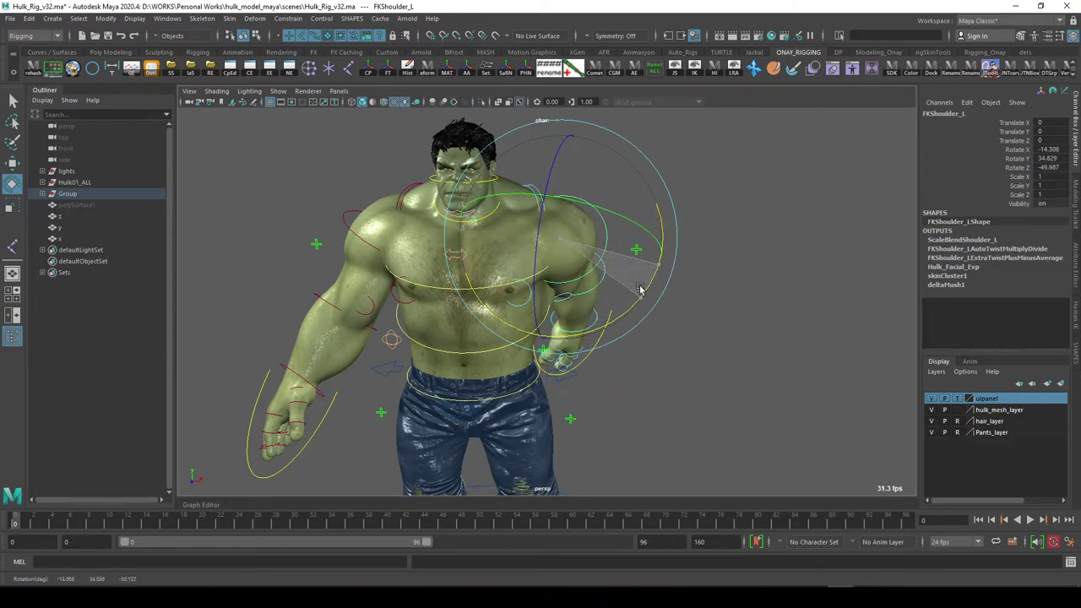
{"action": "mouse_move", "coordinate": [658, 269]}
{"action": "left_mouse_down"}
{"action": "mouse_move", "coordinate": [673, 226]}
{"action": "mouse_move", "coordinate": [653, 267]}
{"action": "left_mouse_up"}
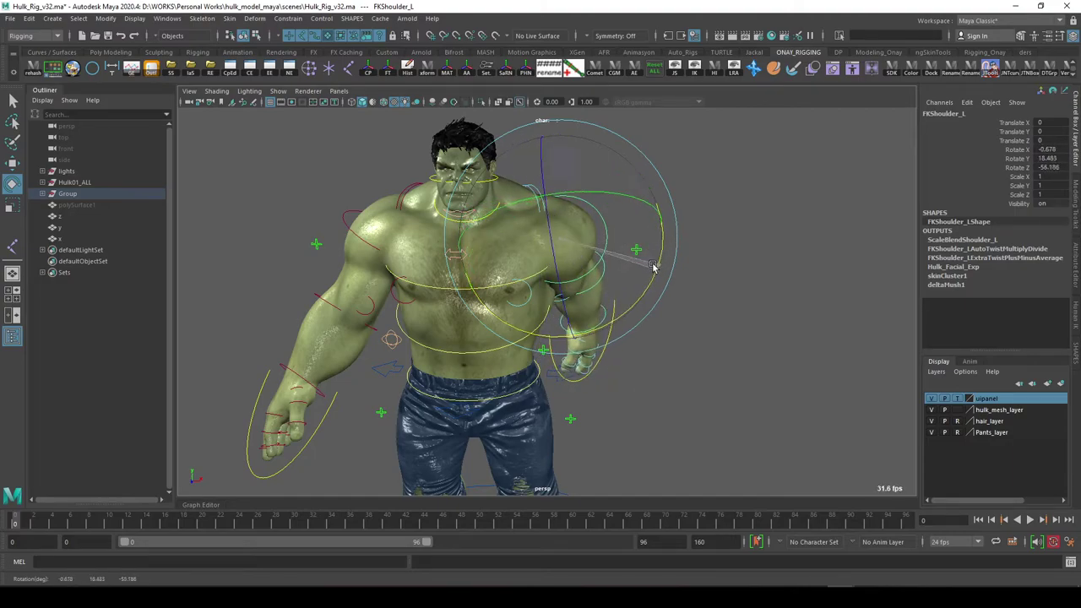
{"action": "mouse_move", "coordinate": [627, 302]}
{"action": "left_mouse_down"}
{"action": "mouse_move", "coordinate": [681, 243]}
{"action": "mouse_move", "coordinate": [641, 302]}
{"action": "left_mouse_up"}
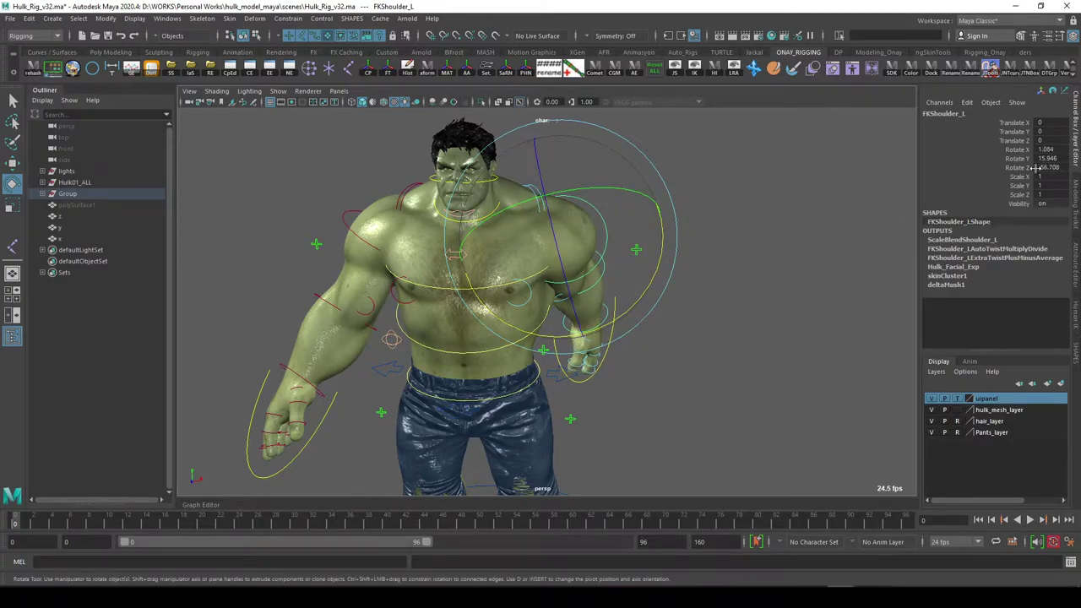
{"action": "left_click_drag", "start_coordinate": [624, 313], "coordinate": [571, 336]}
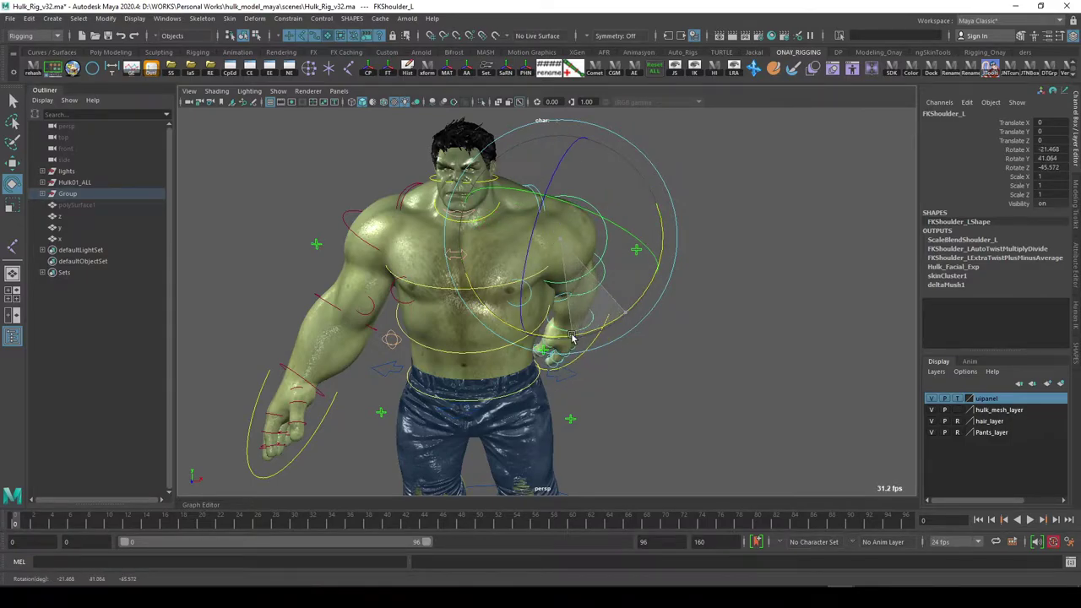
Reset FKShoulder_L to 0, 0, 0 after a final Y rotation so the arm hangs at rest.
{"action": "left_click", "coordinate": [656, 72]}
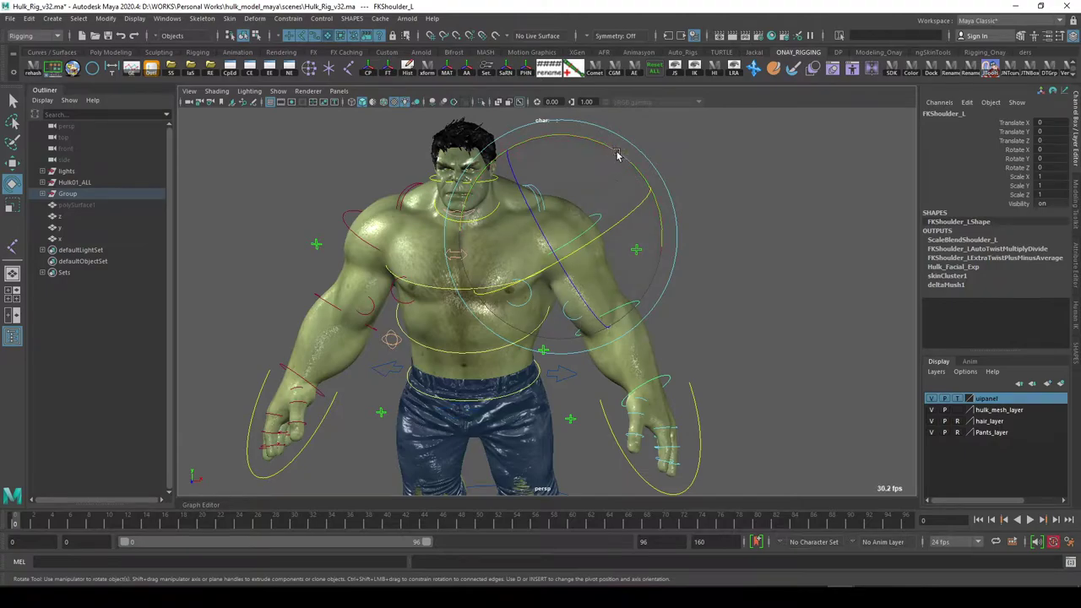
{"action": "mouse_move", "coordinate": [618, 153]}
{"action": "left_mouse_down"}
{"action": "mouse_move", "coordinate": [652, 205]}
{"action": "mouse_move", "coordinate": [665, 201]}
{"action": "left_mouse_up"}
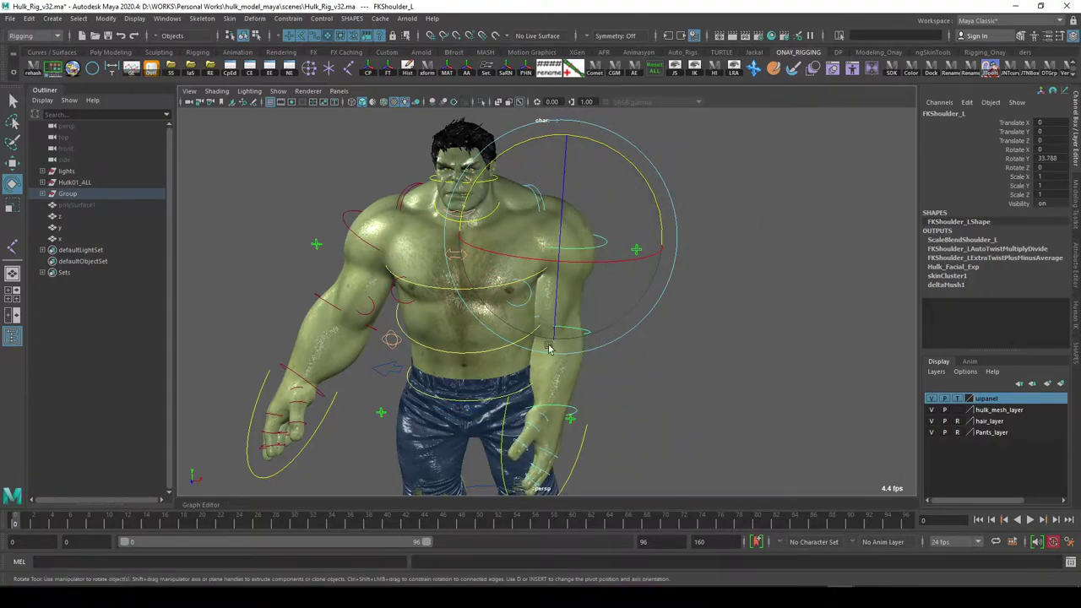
{"action": "left_click", "coordinate": [655, 71]}
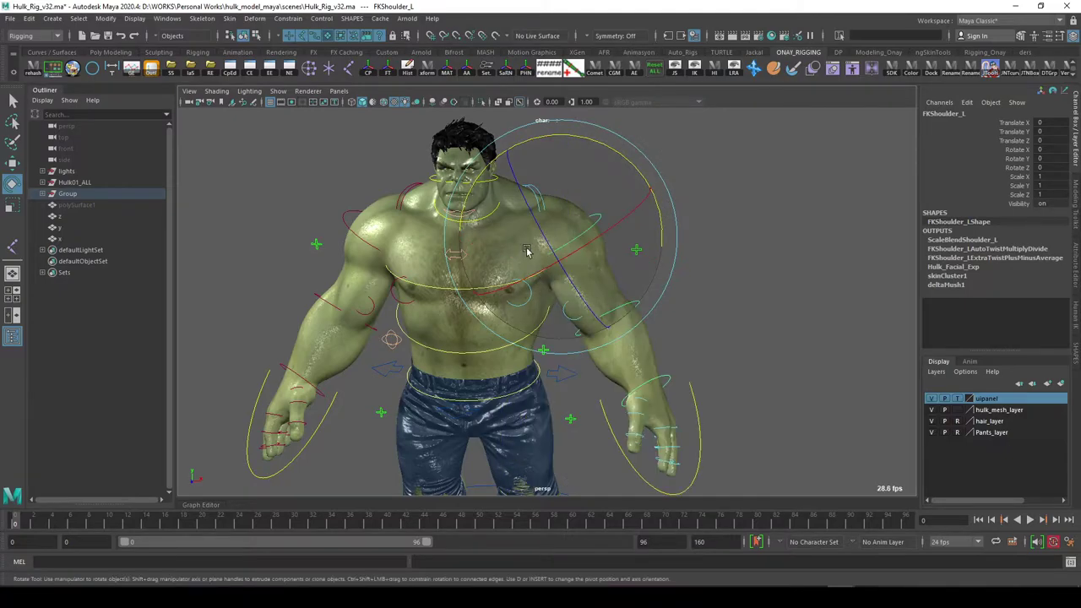
{"action": "middle_click_drag", "start_coordinate": [541, 260], "coordinate": [539, 281], "text": "alt"}
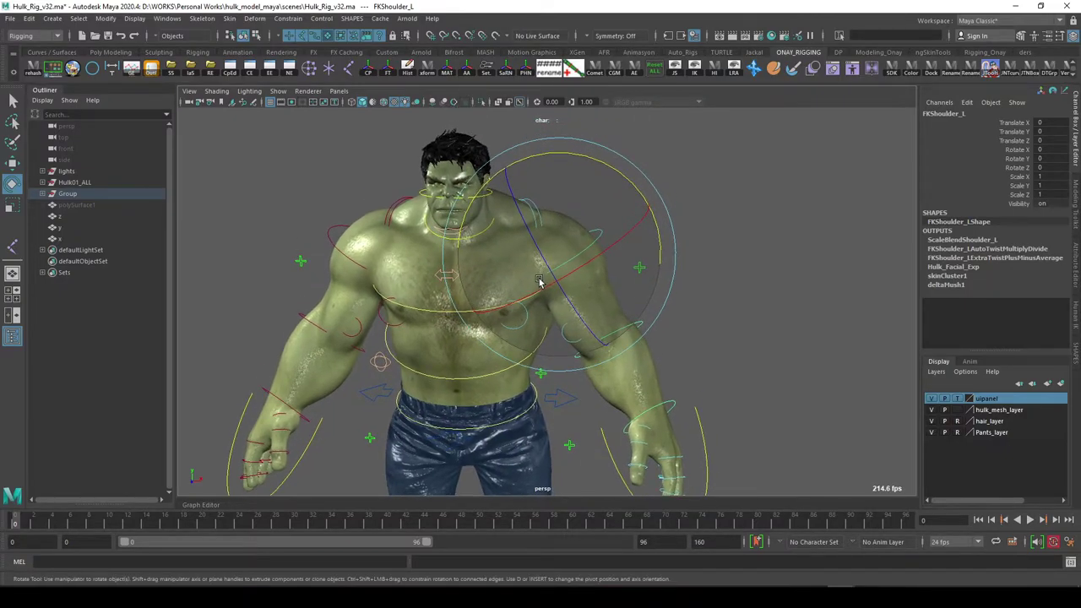
{"action": "mouse_move", "coordinate": [592, 278]}
{"action": "left_mouse_down", "text": "alt"}
{"action": "mouse_move", "coordinate": [577, 277]}
{"action": "mouse_move", "coordinate": [585, 285]}
{"action": "left_mouse_up", "text": "alt"}
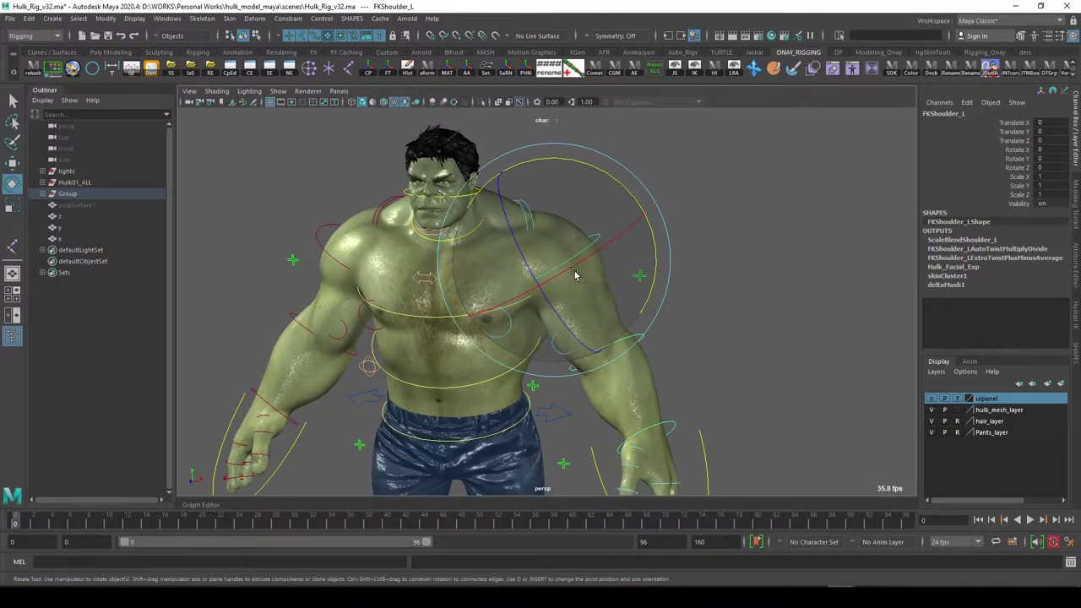
Switch the rotate axis orientation to Gimbal for FKShoulder_L.
{"action": "right_click", "coordinate": [572, 260]}
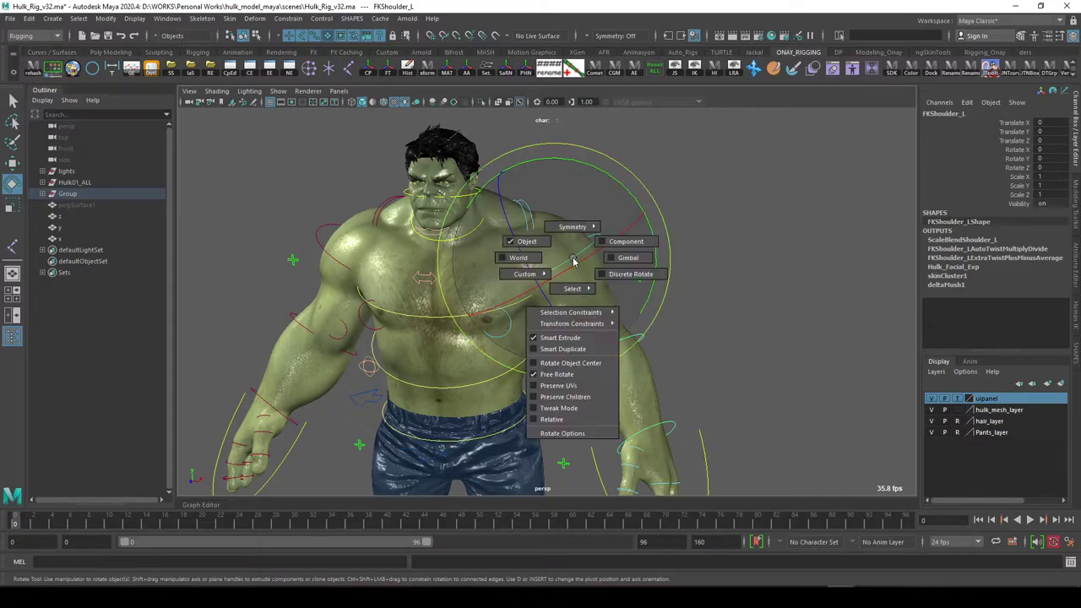
{"action": "left_click", "coordinate": [573, 263]}
{"action": "left_click", "coordinate": [621, 260]}
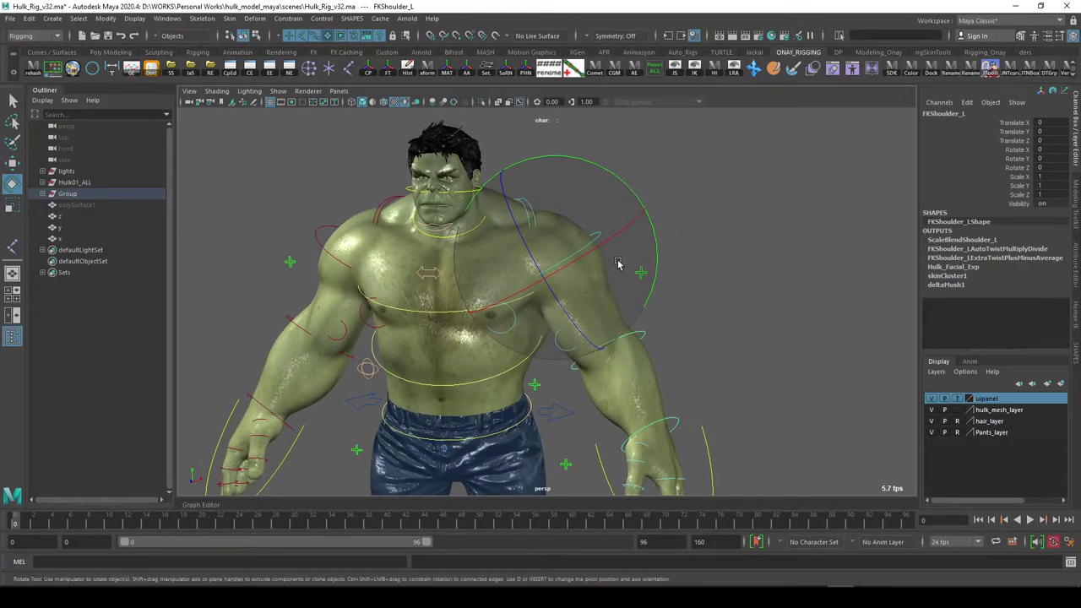
{"action": "left_click_drag", "start_coordinate": [614, 243], "coordinate": [614, 247]}
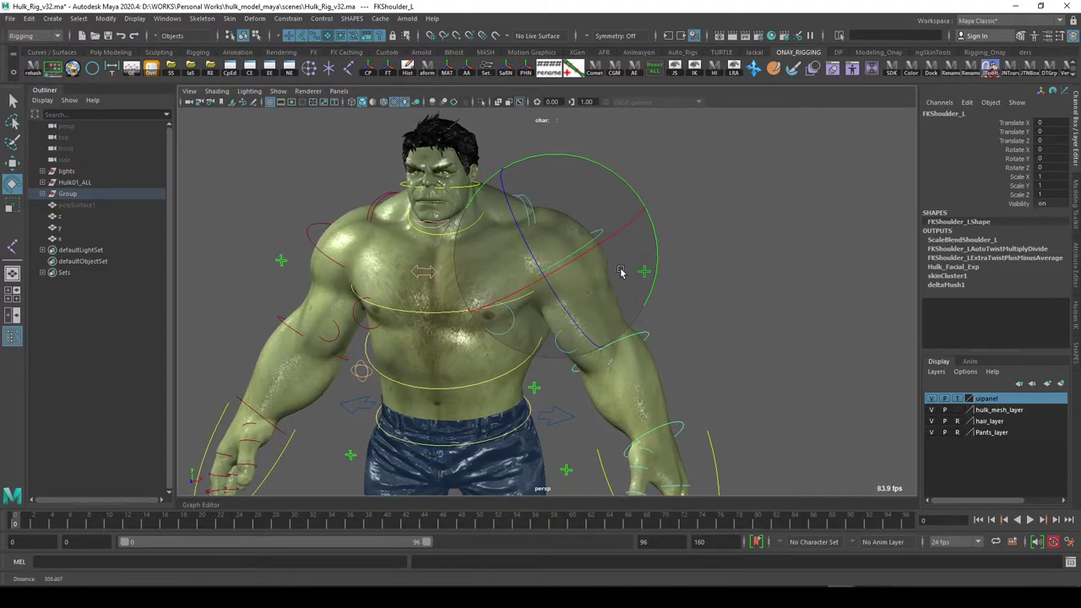
Rotate the shoulder in gimbal mode to -24.552, 24.125, -67.767, swinging the arm forward.
{"action": "mouse_move", "coordinate": [618, 238]}
{"action": "left_mouse_down"}
{"action": "mouse_move", "coordinate": [650, 222]}
{"action": "mouse_move", "coordinate": [657, 185]}
{"action": "mouse_move", "coordinate": [636, 163]}
{"action": "mouse_move", "coordinate": [649, 240]}
{"action": "mouse_move", "coordinate": [652, 188]}
{"action": "mouse_move", "coordinate": [673, 197]}
{"action": "left_mouse_up"}
{"action": "left_click_drag", "start_coordinate": [544, 183], "coordinate": [553, 315]}
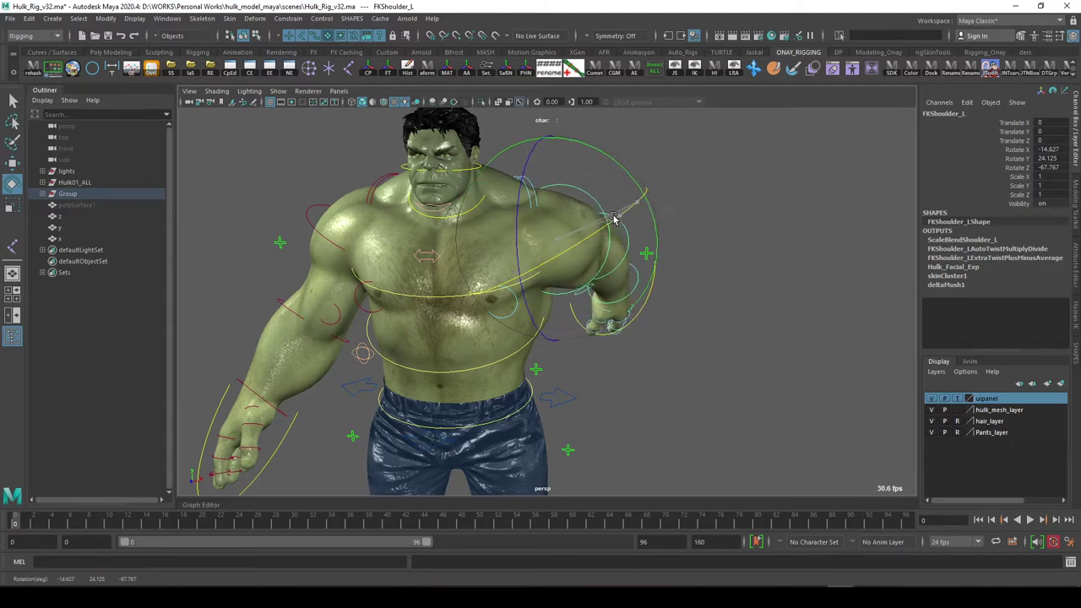
{"action": "mouse_move", "coordinate": [614, 220]}
{"action": "left_mouse_down"}
{"action": "mouse_move", "coordinate": [632, 211]}
{"action": "mouse_move", "coordinate": [622, 203]}
{"action": "mouse_move", "coordinate": [599, 237]}
{"action": "left_mouse_up"}
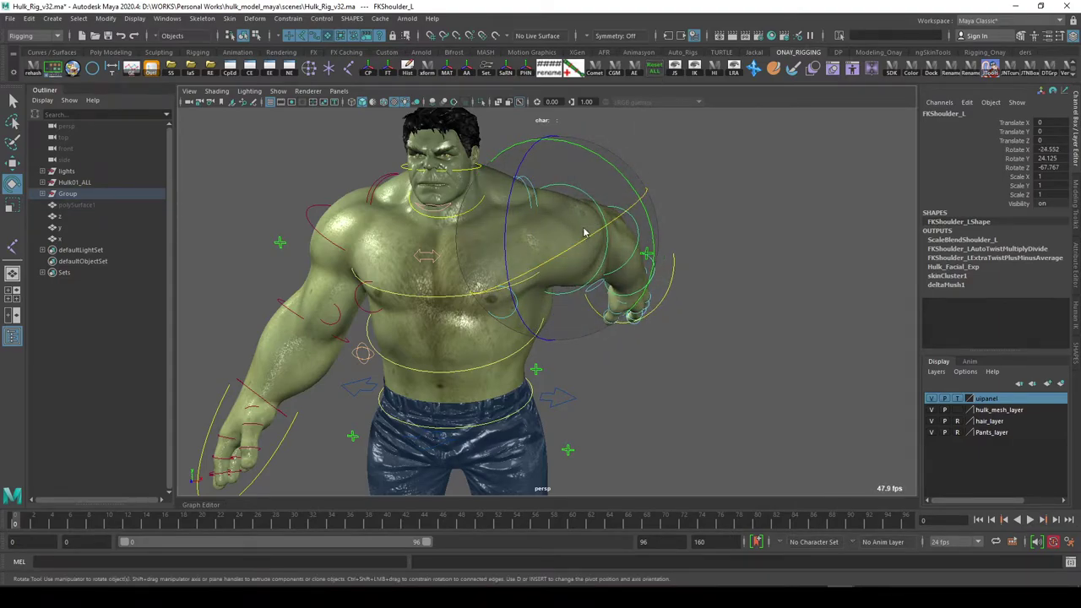
{"action": "left_click_drag", "start_coordinate": [583, 231], "coordinate": [625, 235]}
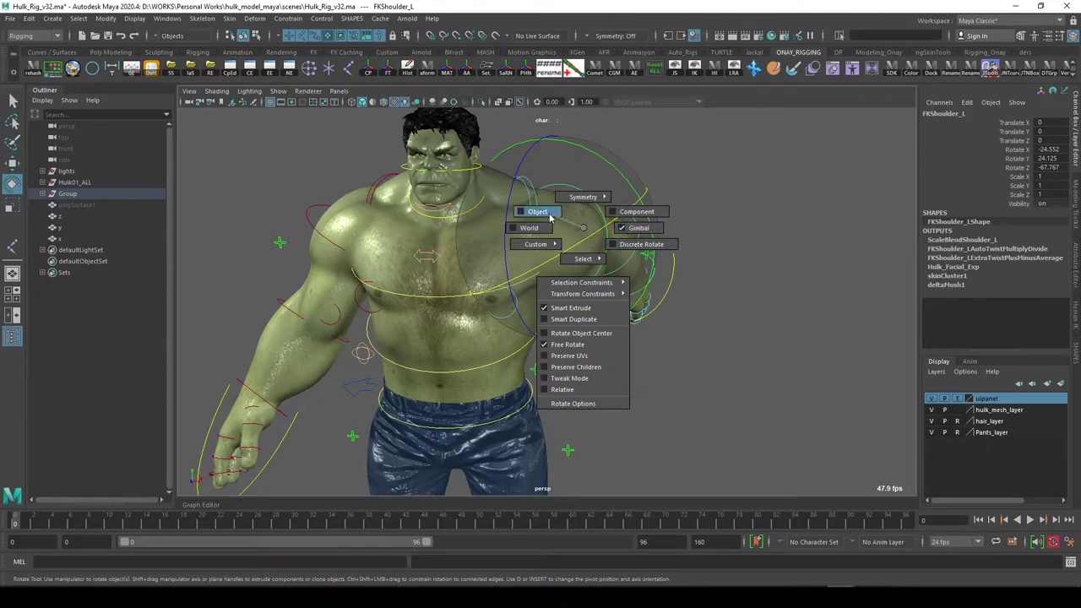
In Object rotation mode, swing FKShoulder_L through test arm poses, then zero its rotation to 0, 0, 0.
{"action": "left_click", "coordinate": [550, 218]}
{"action": "mouse_move", "coordinate": [616, 237]}
{"action": "left_mouse_down"}
{"action": "mouse_move", "coordinate": [636, 193]}
{"action": "mouse_move", "coordinate": [583, 209]}
{"action": "mouse_move", "coordinate": [629, 238]}
{"action": "left_mouse_up"}
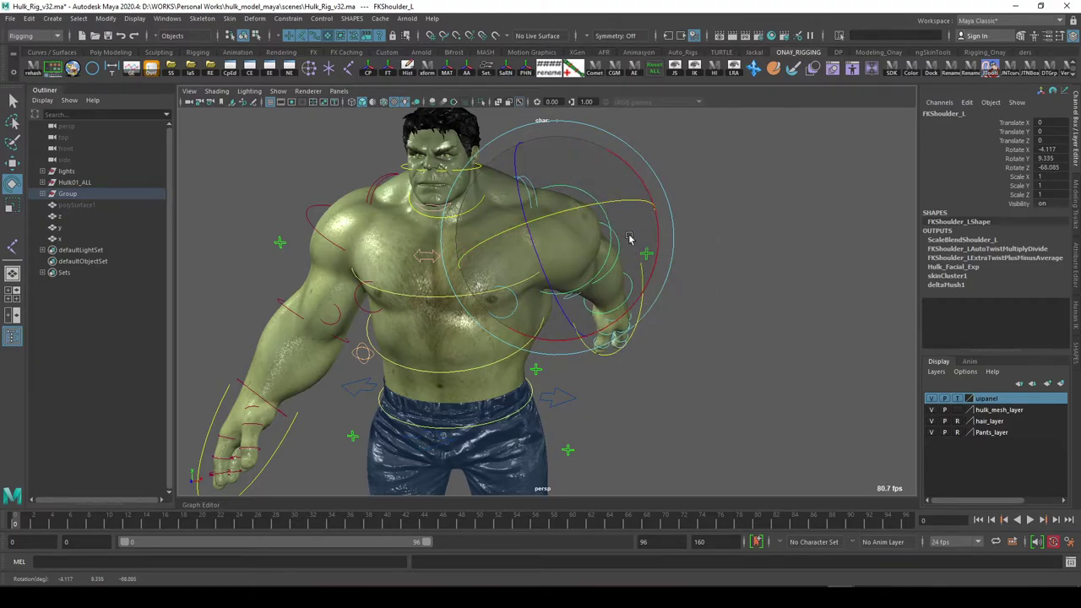
{"action": "left_click_drag", "start_coordinate": [559, 293], "coordinate": [660, 126]}
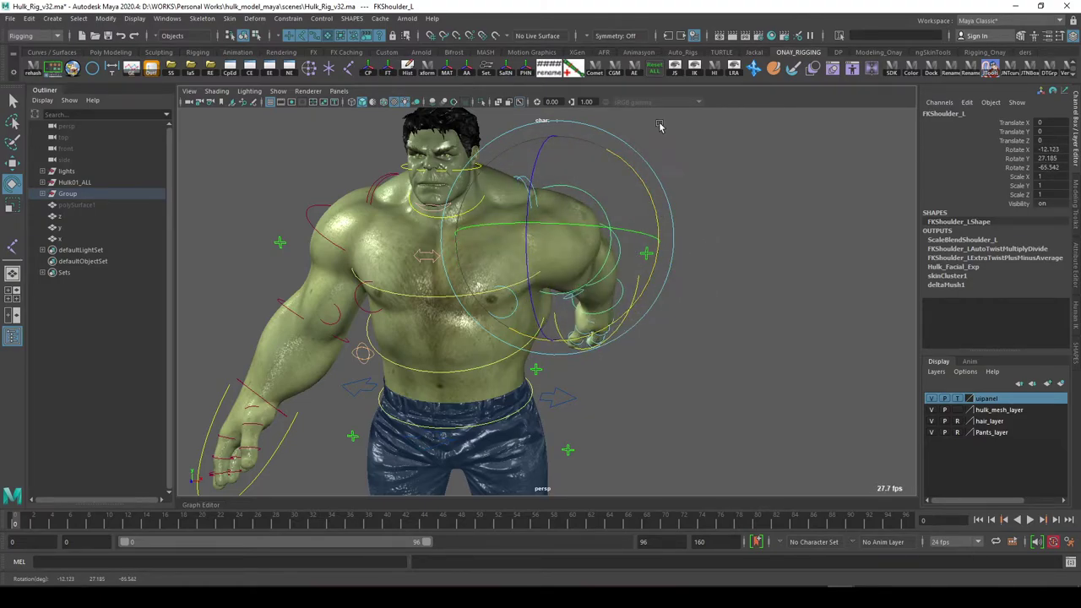
{"action": "left_click", "coordinate": [655, 71]}
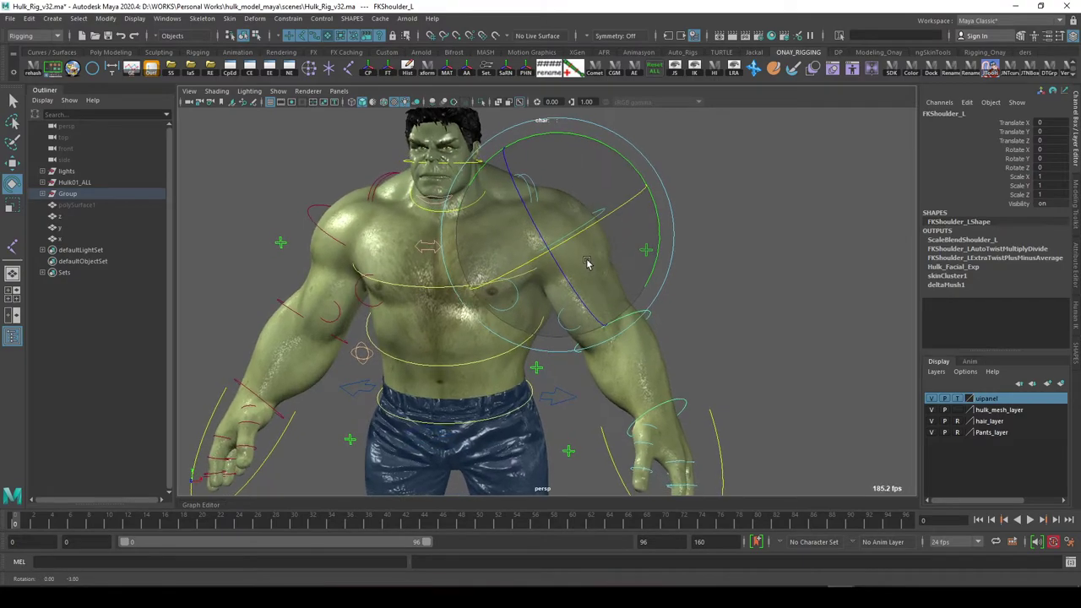
{"action": "left_click_drag", "start_coordinate": [589, 262], "coordinate": [593, 262], "text": "alt"}
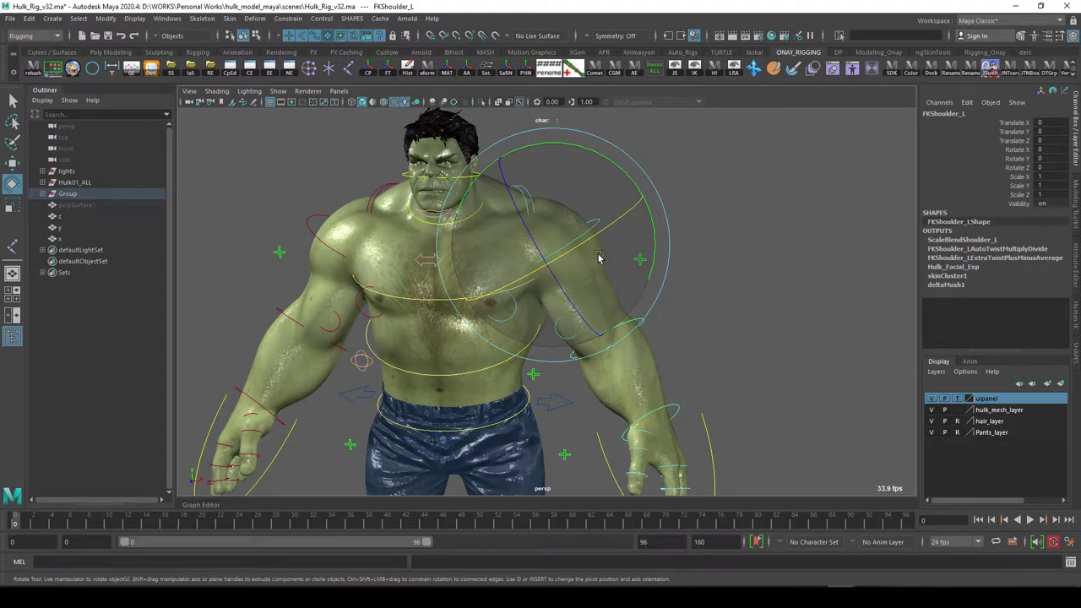
With the Move tool, reselect the FKShoulder_L control curve and frame Hulk's upper body from the front.
{"action": "left_click_drag", "start_coordinate": [598, 258], "coordinate": [709, 239], "text": "alt"}
{"action": "key", "text": "w"}
{"action": "left_click", "coordinate": [693, 246]}
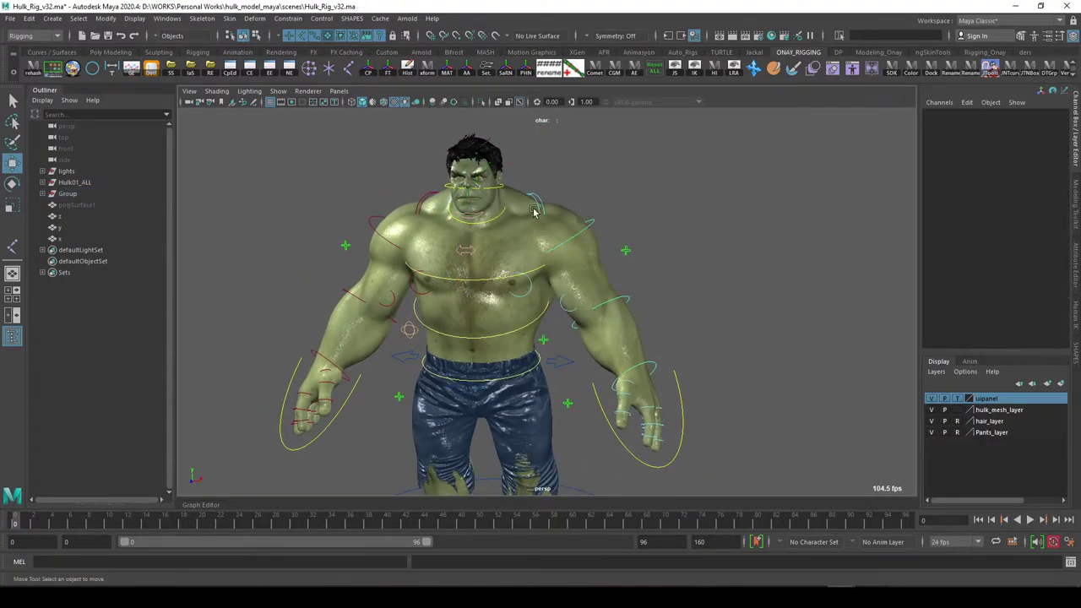
{"action": "right_click_drag", "start_coordinate": [538, 242], "coordinate": [618, 211], "text": "alt"}
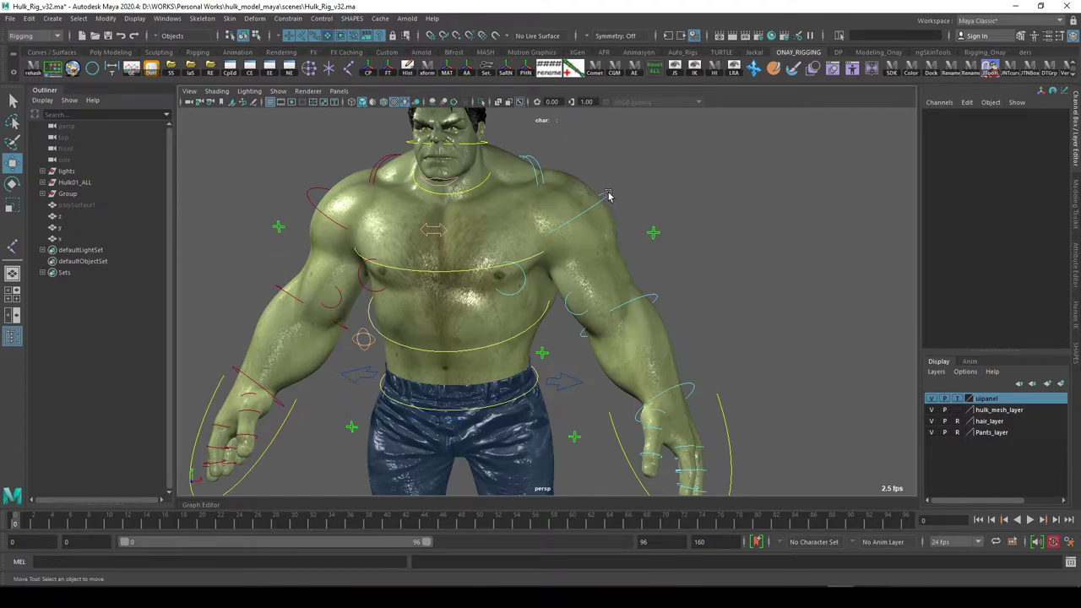
{"action": "left_click", "coordinate": [608, 196]}
{"action": "mouse_move", "coordinate": [564, 272]}
{"action": "left_mouse_down", "text": "alt"}
{"action": "mouse_move", "coordinate": [535, 285]}
{"action": "mouse_move", "coordinate": [571, 294]}
{"action": "left_mouse_up", "text": "alt"}
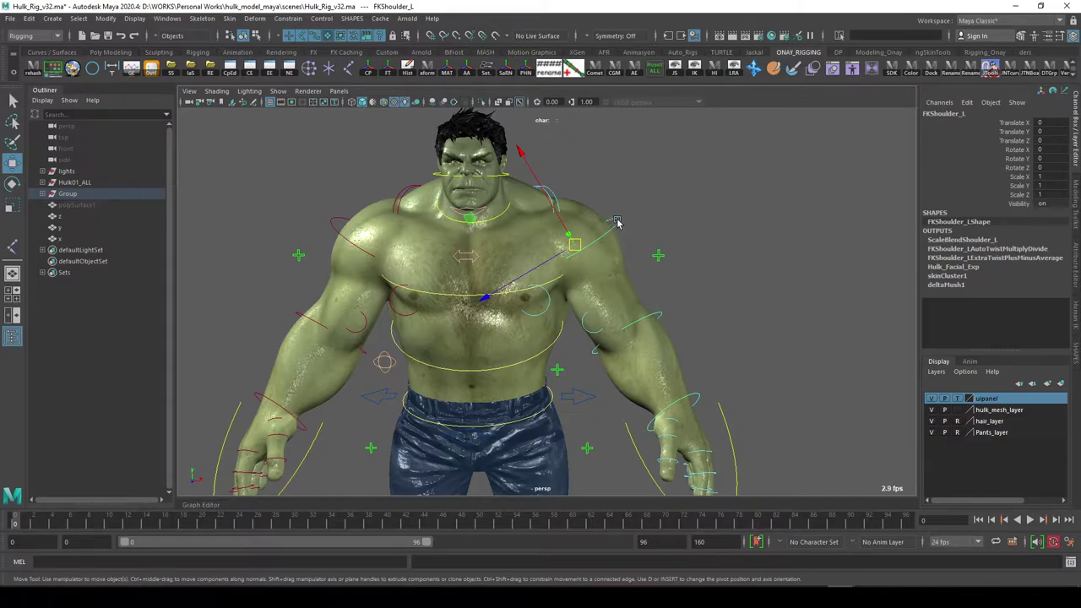
{"action": "mouse_move", "coordinate": [581, 258]}
{"action": "left_mouse_down", "text": "alt"}
{"action": "mouse_move", "coordinate": [617, 236]}
{"action": "mouse_move", "coordinate": [604, 226]}
{"action": "left_mouse_up", "text": "alt"}
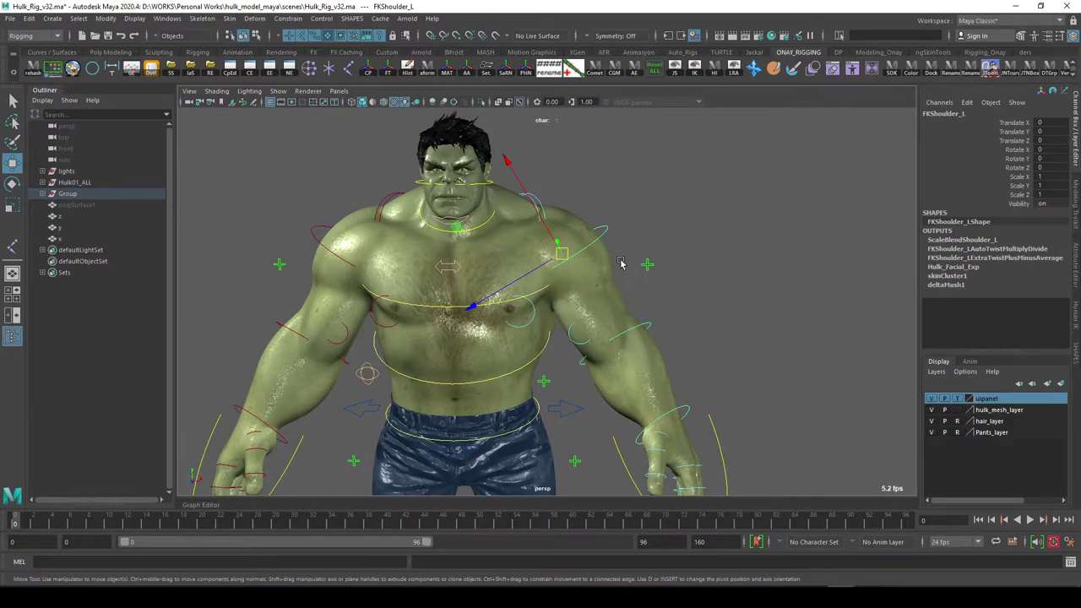
{"action": "mouse_move", "coordinate": [622, 270]}
{"action": "left_mouse_down", "text": "alt"}
{"action": "mouse_move", "coordinate": [601, 290]}
{"action": "mouse_move", "coordinate": [583, 287]}
{"action": "mouse_move", "coordinate": [613, 254]}
{"action": "left_mouse_up", "text": "alt"}
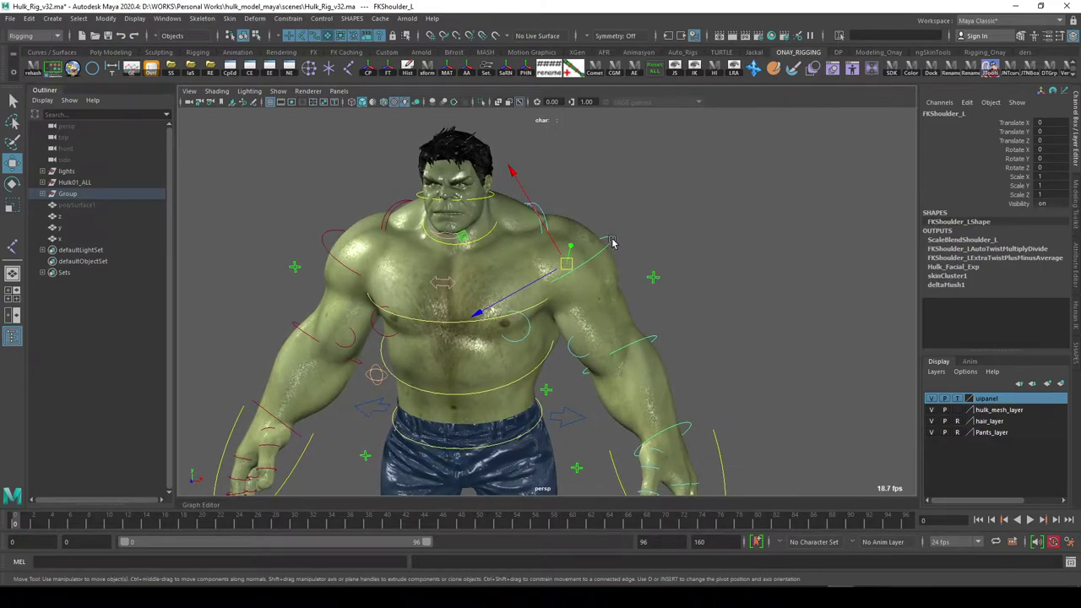
With the Rotate tool, swing Hulk's left arm around the shoulder's Y axis.
{"action": "key", "text": "e"}
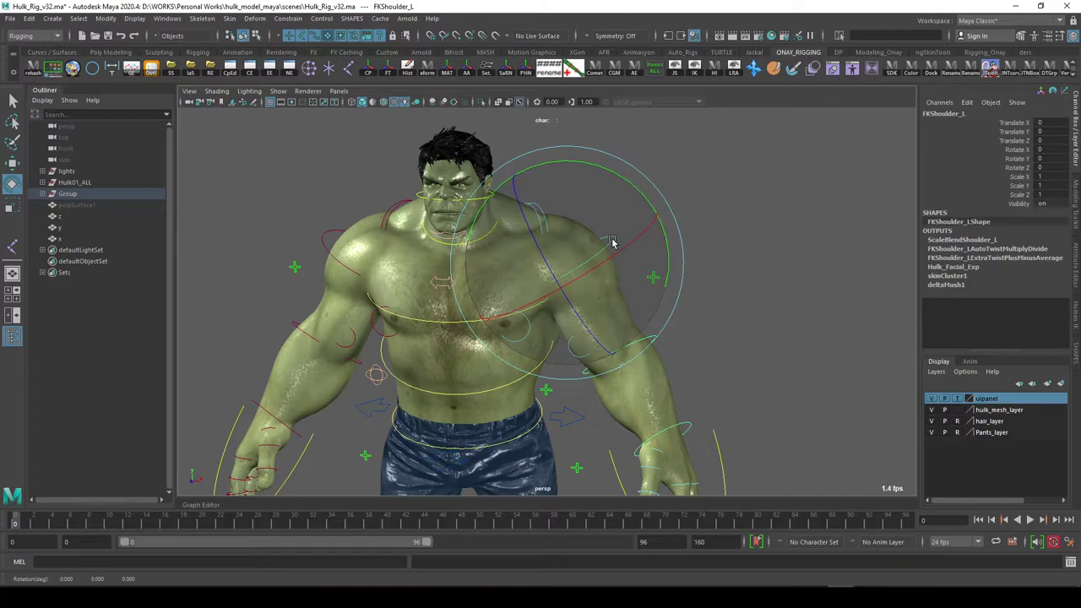
{"action": "key", "text": "w"}
{"action": "mouse_move", "coordinate": [613, 242]}
{"action": "left_mouse_down", "text": "alt"}
{"action": "mouse_move", "coordinate": [625, 257]}
{"action": "mouse_move", "coordinate": [639, 241]}
{"action": "left_mouse_up", "text": "alt"}
{"action": "key", "text": "e"}
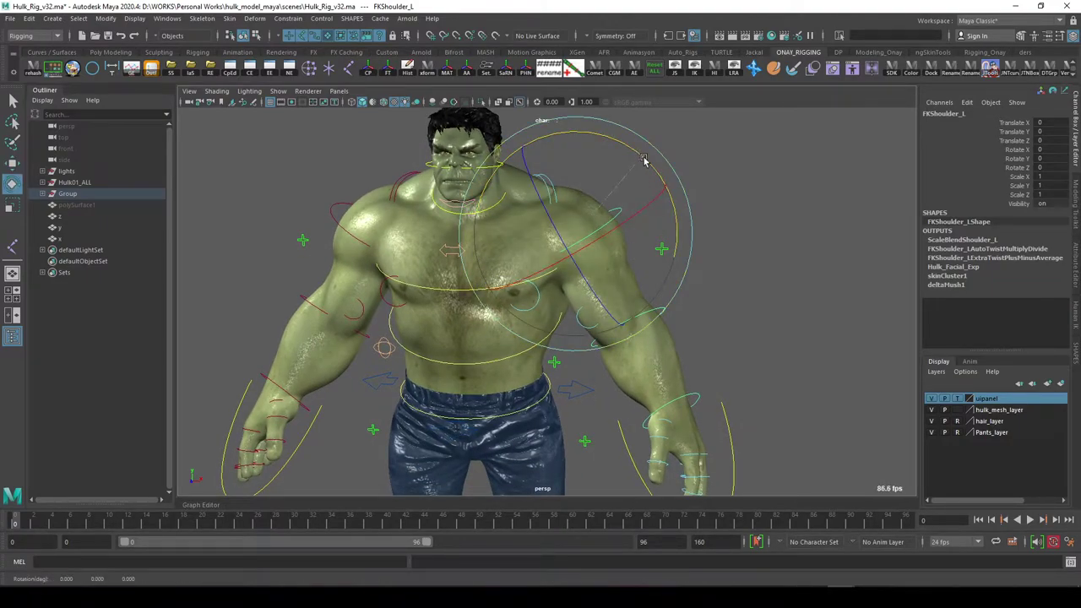
{"action": "mouse_move", "coordinate": [644, 160]}
{"action": "left_mouse_down"}
{"action": "mouse_move", "coordinate": [661, 251]}
{"action": "mouse_move", "coordinate": [664, 237]}
{"action": "left_mouse_up"}
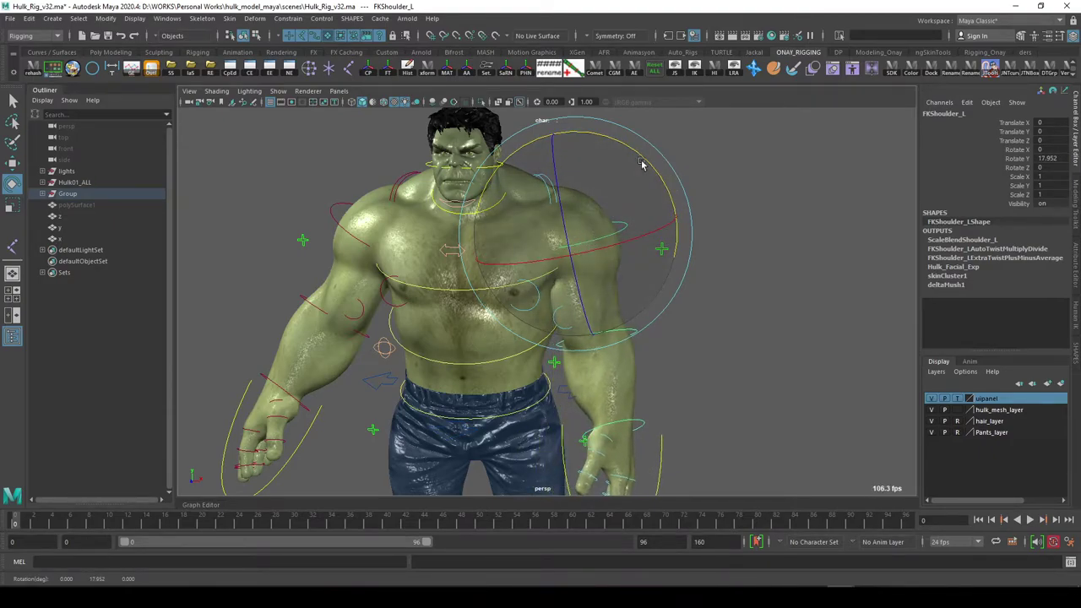
Lower the arm toward his side, reset the shoulder rotation to 0, 0, 0, and show its Attribute Editor.
{"action": "mouse_move", "coordinate": [595, 208]}
{"action": "left_mouse_down"}
{"action": "mouse_move", "coordinate": [564, 297]}
{"action": "mouse_move", "coordinate": [585, 264]}
{"action": "mouse_move", "coordinate": [629, 304]}
{"action": "left_mouse_up"}
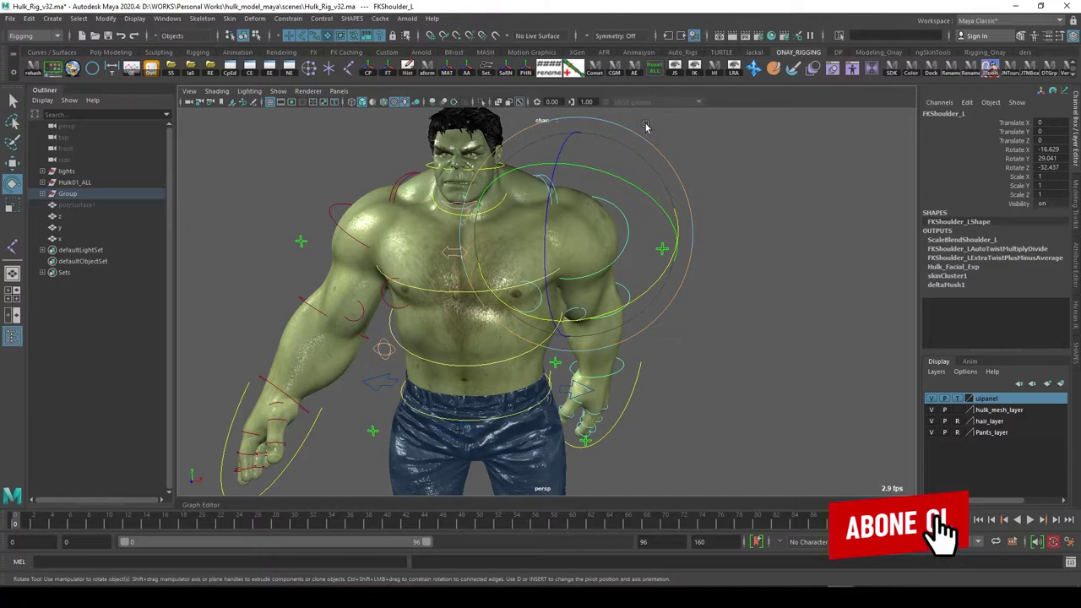
{"action": "left_click", "coordinate": [655, 67]}
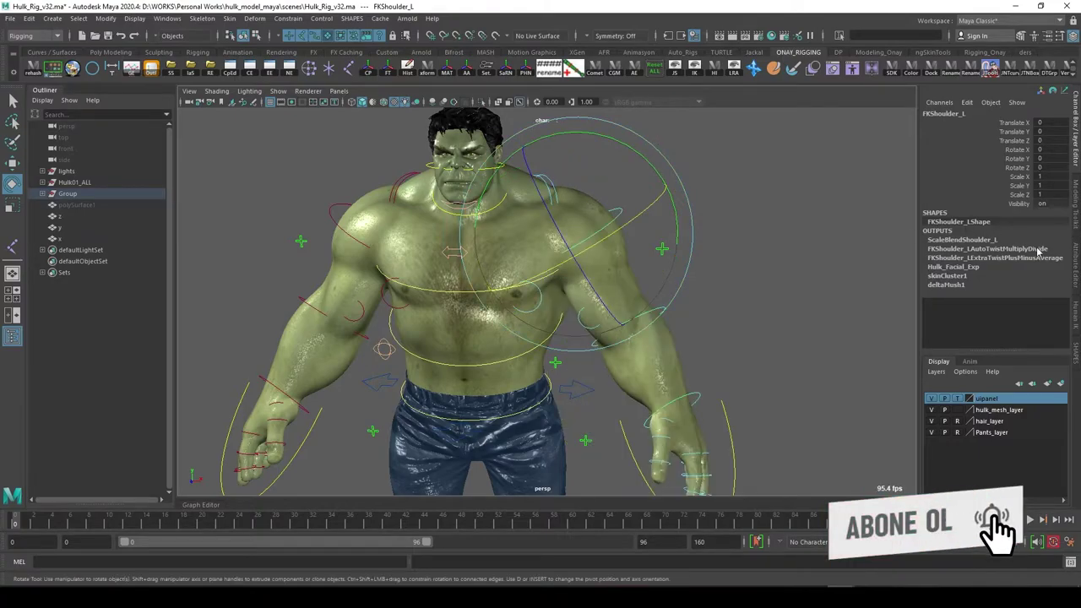
{"action": "left_click", "coordinate": [1072, 268]}
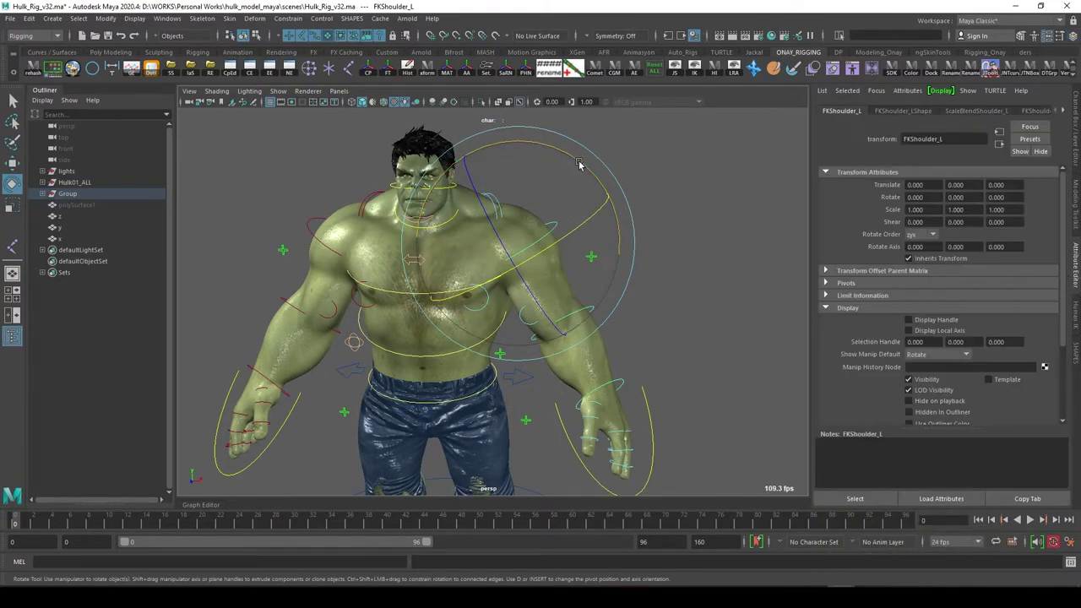
Nudge the shoulder, zero it, then swing the left arm inward from a frontal view.
{"action": "mouse_move", "coordinate": [580, 165]}
{"action": "left_mouse_down"}
{"action": "mouse_move", "coordinate": [603, 205]}
{"action": "mouse_move", "coordinate": [526, 198]}
{"action": "mouse_move", "coordinate": [524, 243]}
{"action": "left_mouse_up"}
{"action": "left_click", "coordinate": [654, 68]}
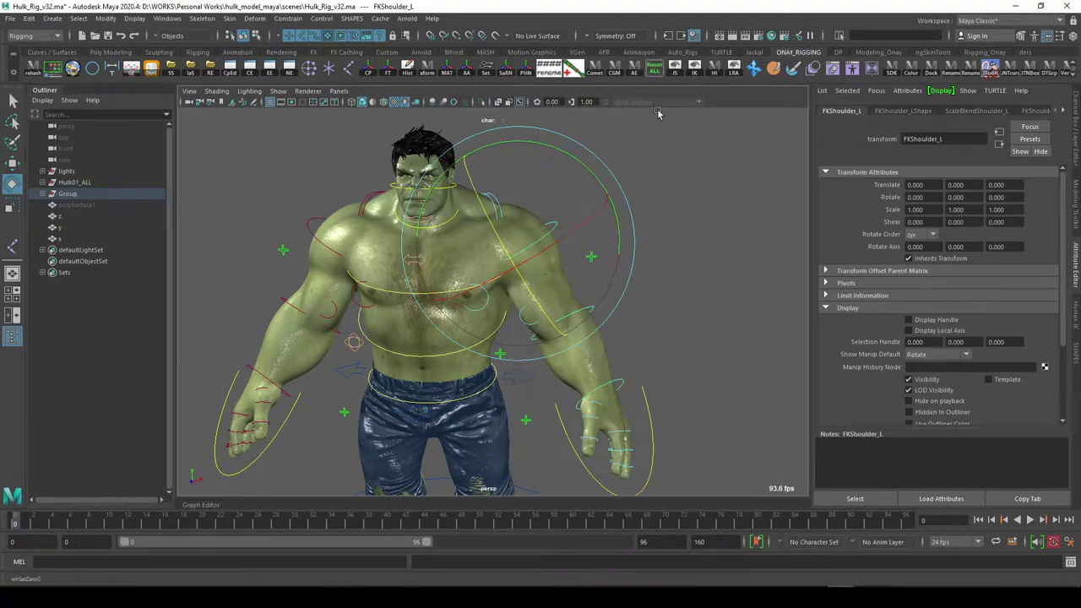
{"action": "left_click_drag", "start_coordinate": [590, 196], "coordinate": [602, 243], "text": "alt"}
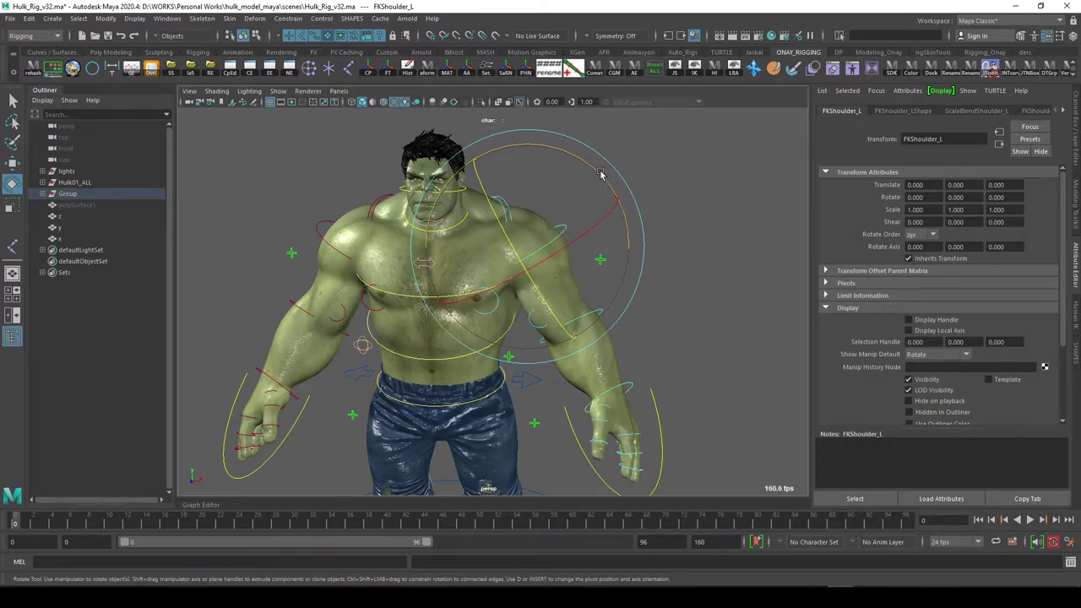
{"action": "mouse_move", "coordinate": [599, 174]}
{"action": "left_mouse_down"}
{"action": "mouse_move", "coordinate": [519, 239]}
{"action": "mouse_move", "coordinate": [578, 290]}
{"action": "left_mouse_up"}
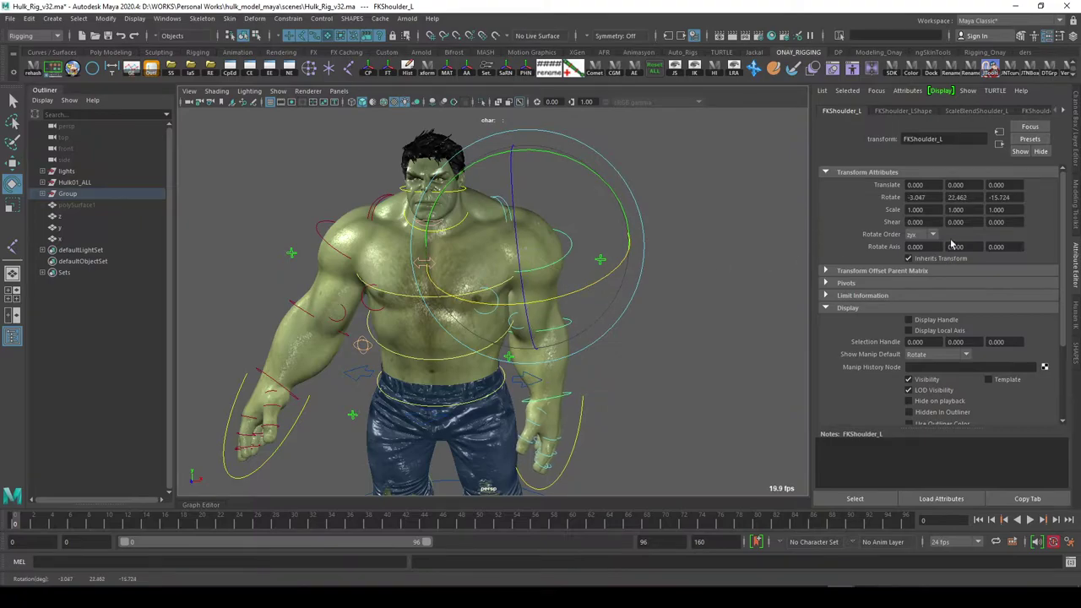
Set FKShoulder_L's Rotate Order to xzy, zero its rotation, and bring back the Channel Box.
{"action": "left_click", "coordinate": [920, 235]}
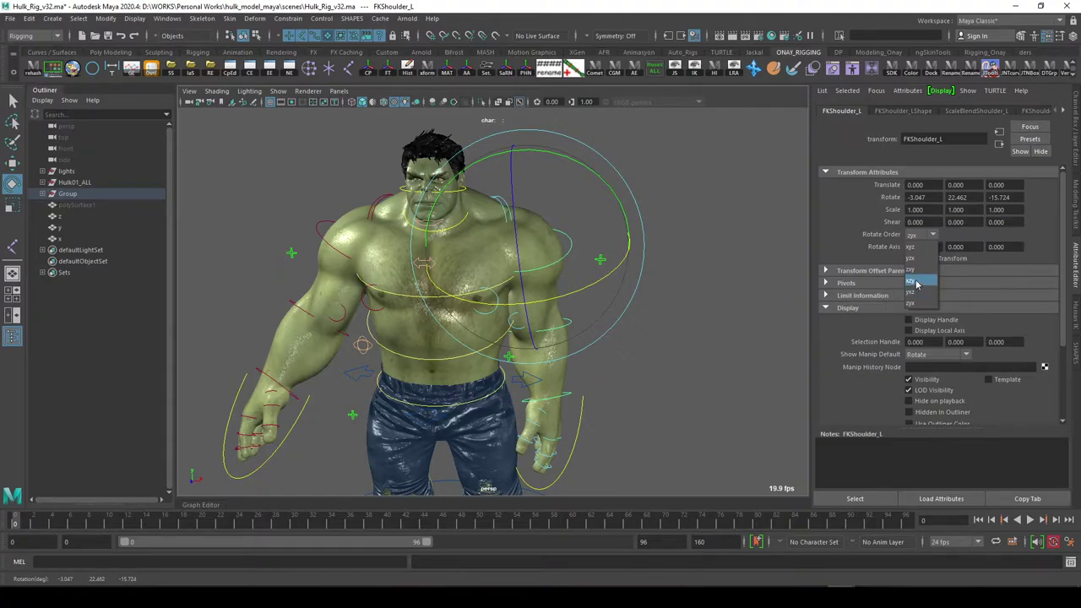
{"action": "left_click", "coordinate": [916, 284]}
{"action": "left_click", "coordinate": [649, 71]}
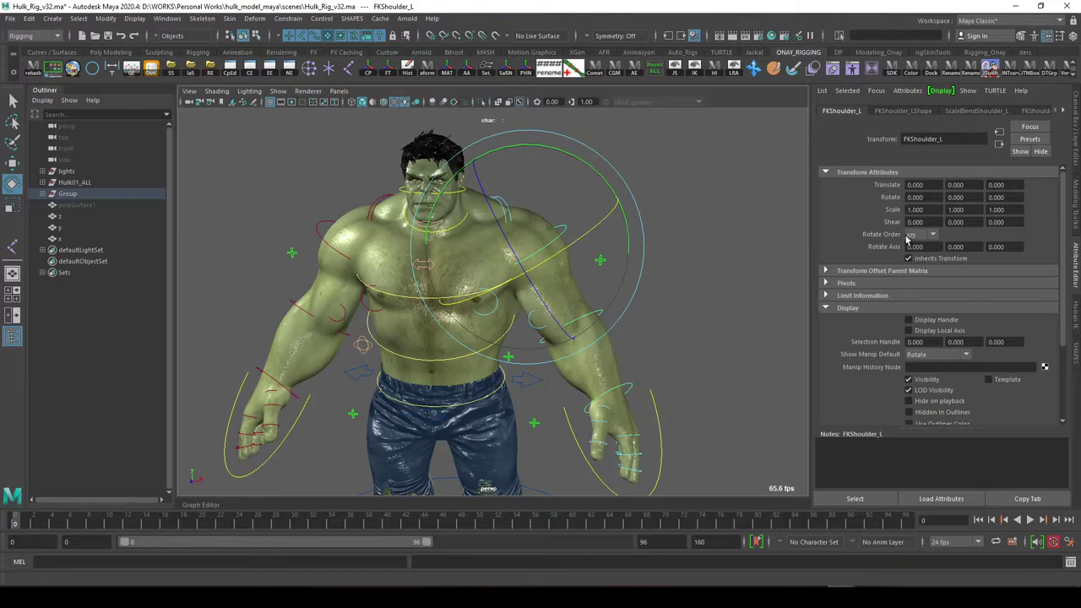
{"action": "left_click", "coordinate": [1075, 135]}
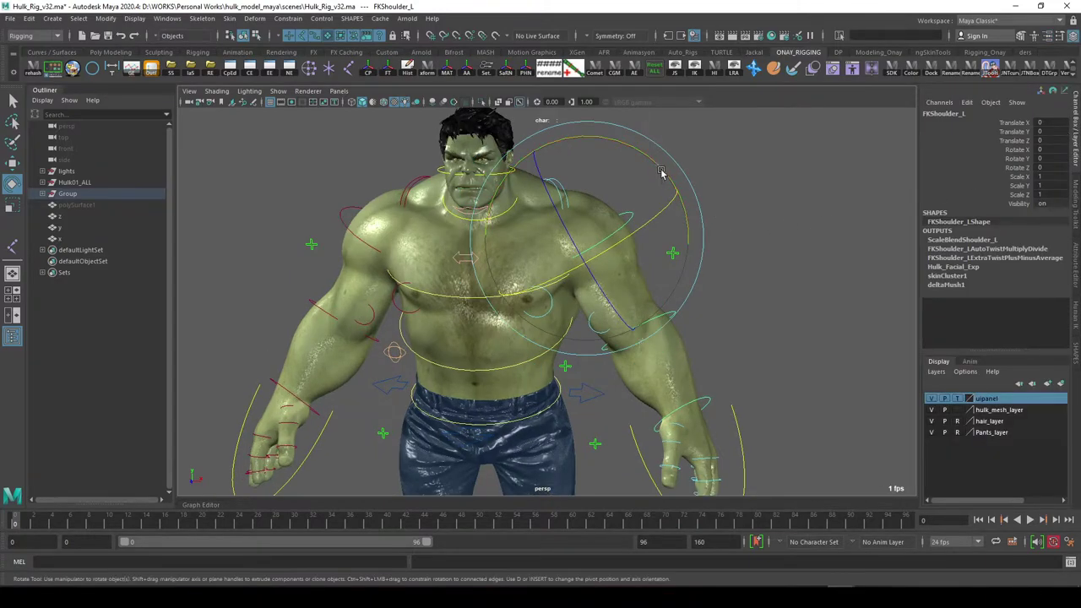
{"action": "mouse_move", "coordinate": [661, 172]}
{"action": "left_mouse_down"}
{"action": "mouse_move", "coordinate": [688, 218]}
{"action": "mouse_move", "coordinate": [691, 205]}
{"action": "left_mouse_up"}
{"action": "mouse_move", "coordinate": [582, 205]}
{"action": "left_mouse_down"}
{"action": "mouse_move", "coordinate": [578, 242]}
{"action": "mouse_move", "coordinate": [657, 278]}
{"action": "mouse_move", "coordinate": [657, 315]}
{"action": "mouse_move", "coordinate": [686, 268]}
{"action": "mouse_move", "coordinate": [659, 312]}
{"action": "mouse_move", "coordinate": [685, 269]}
{"action": "mouse_move", "coordinate": [656, 301]}
{"action": "mouse_move", "coordinate": [681, 279]}
{"action": "left_mouse_up"}
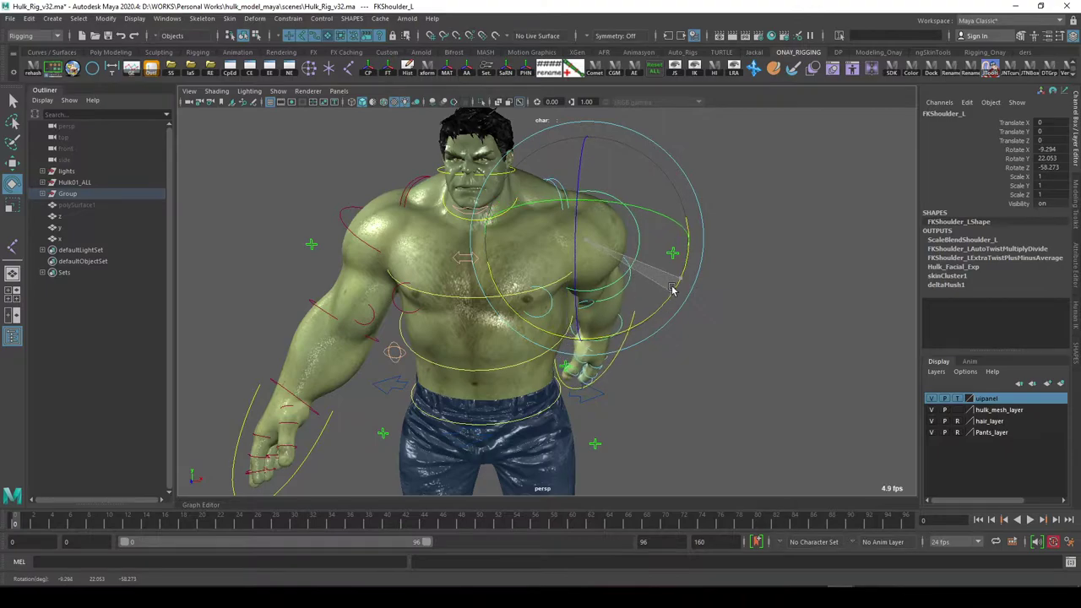
{"action": "left_click", "coordinate": [656, 73]}
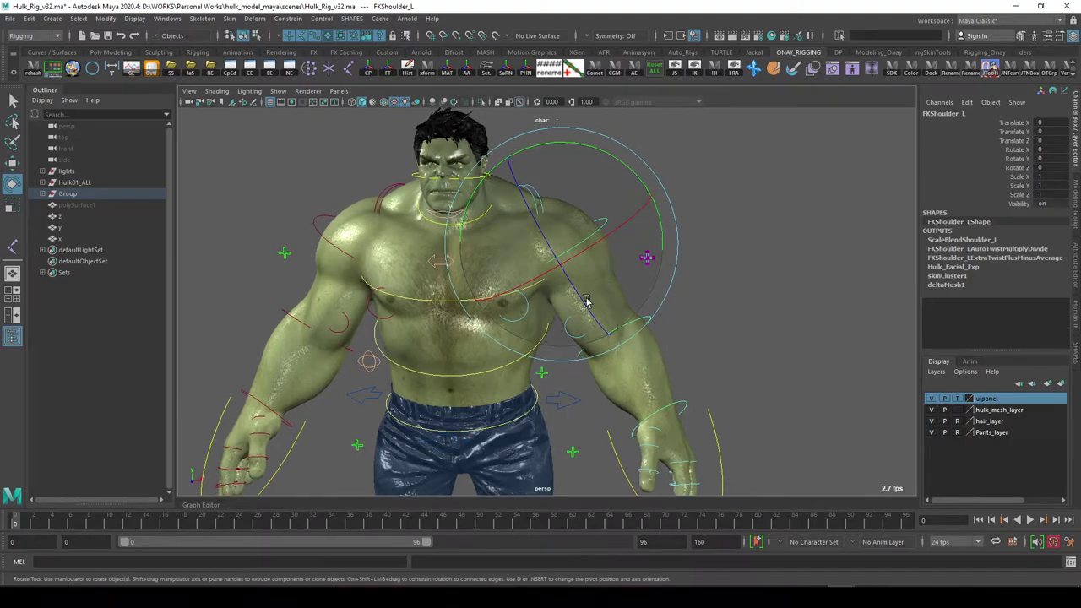
{"action": "mouse_move", "coordinate": [602, 255]}
{"action": "left_mouse_down", "text": "alt"}
{"action": "mouse_move", "coordinate": [580, 296]}
{"action": "mouse_move", "coordinate": [607, 285]}
{"action": "left_mouse_up", "text": "alt"}
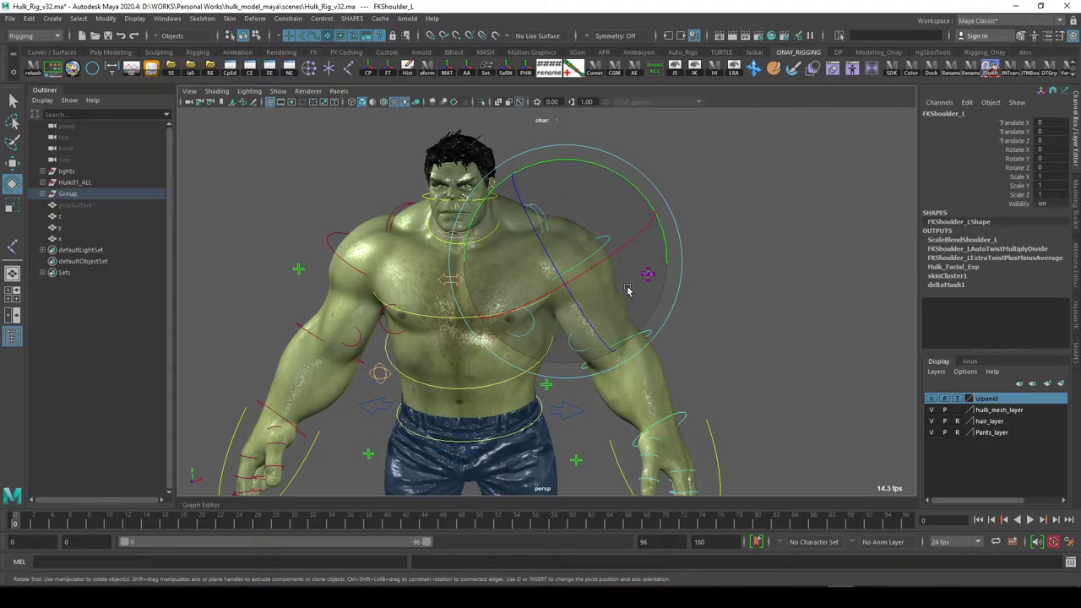
{"action": "left_click_drag", "start_coordinate": [596, 284], "coordinate": [622, 268], "text": "alt"}
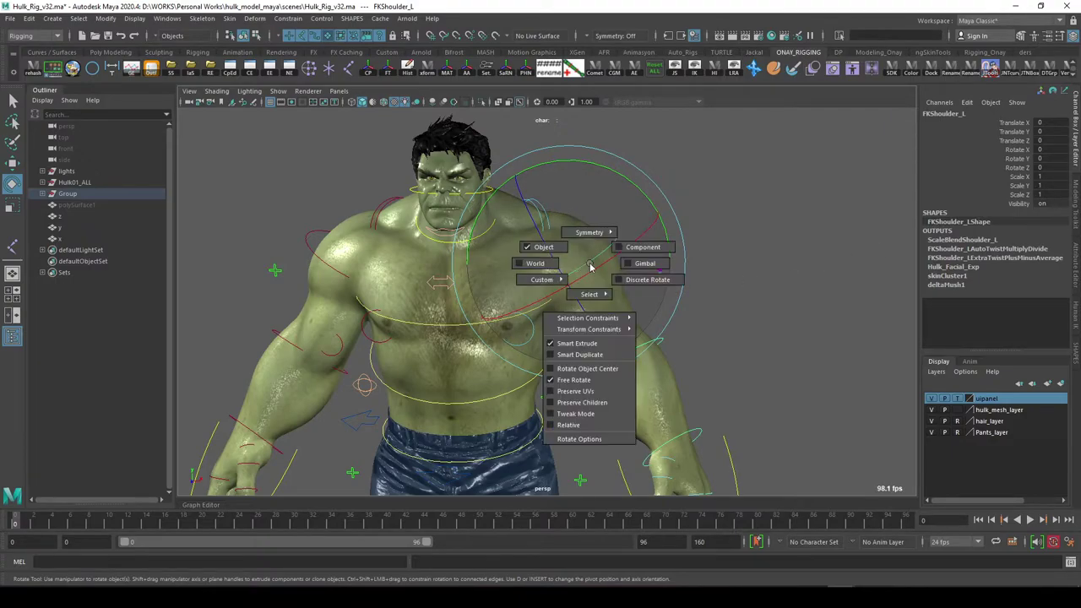
In Gimbal mode, test shoulder rotations around Y and Z, undoing each one.
{"action": "right_click_drag", "start_coordinate": [589, 268], "coordinate": [627, 264]}
{"action": "left_click", "coordinate": [595, 224]}
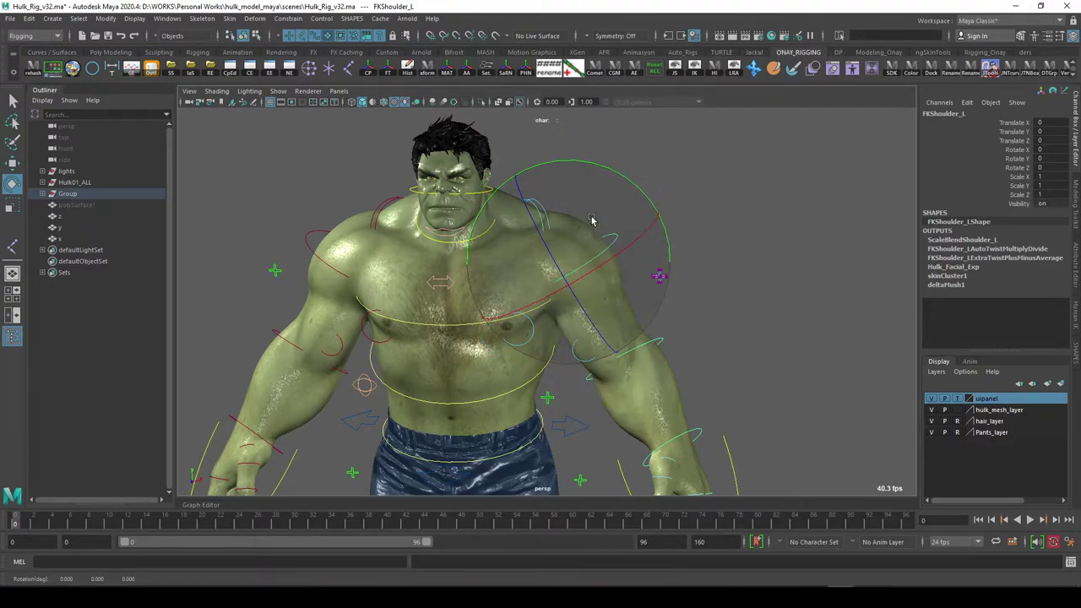
{"action": "left_click_drag", "start_coordinate": [587, 212], "coordinate": [605, 239]}
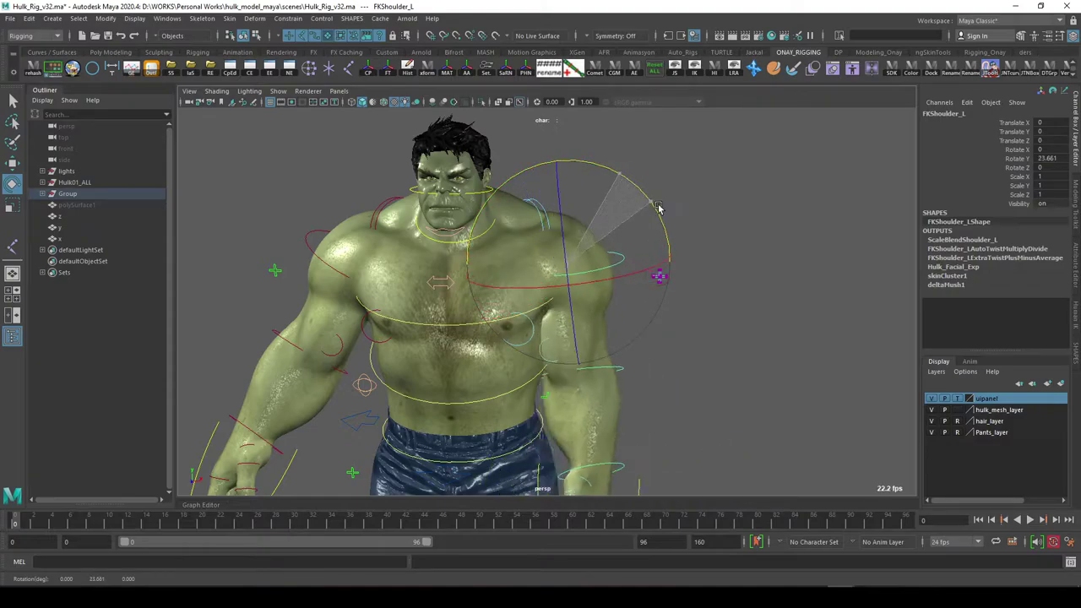
{"action": "key", "text": "ctrl+z"}
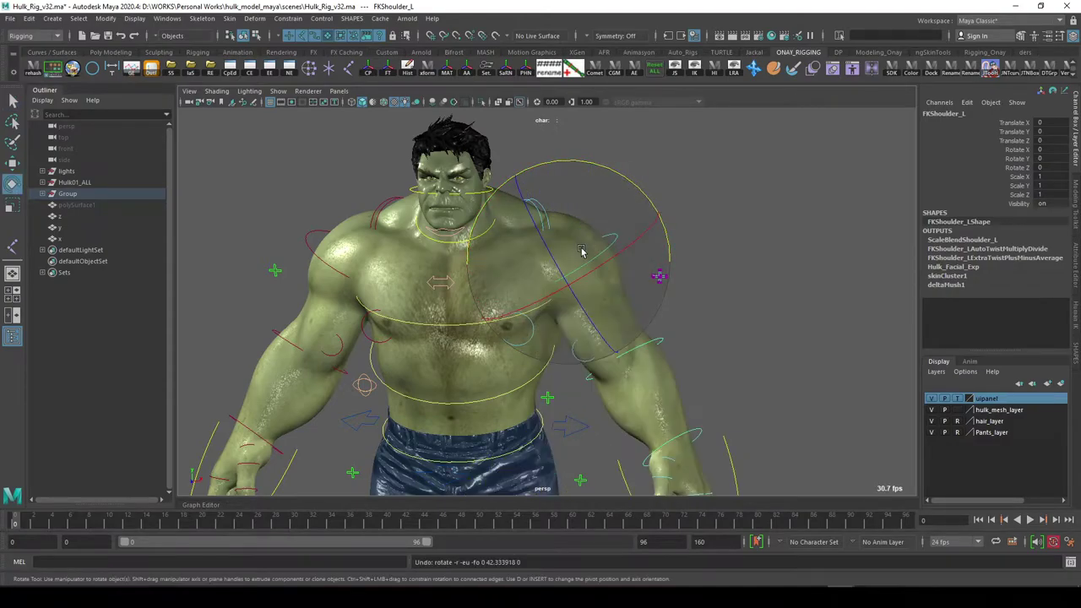
{"action": "mouse_move", "coordinate": [585, 251]}
{"action": "left_mouse_down"}
{"action": "mouse_move", "coordinate": [602, 255]}
{"action": "mouse_move", "coordinate": [591, 263]}
{"action": "left_mouse_up"}
{"action": "key", "text": "ctrl+z"}
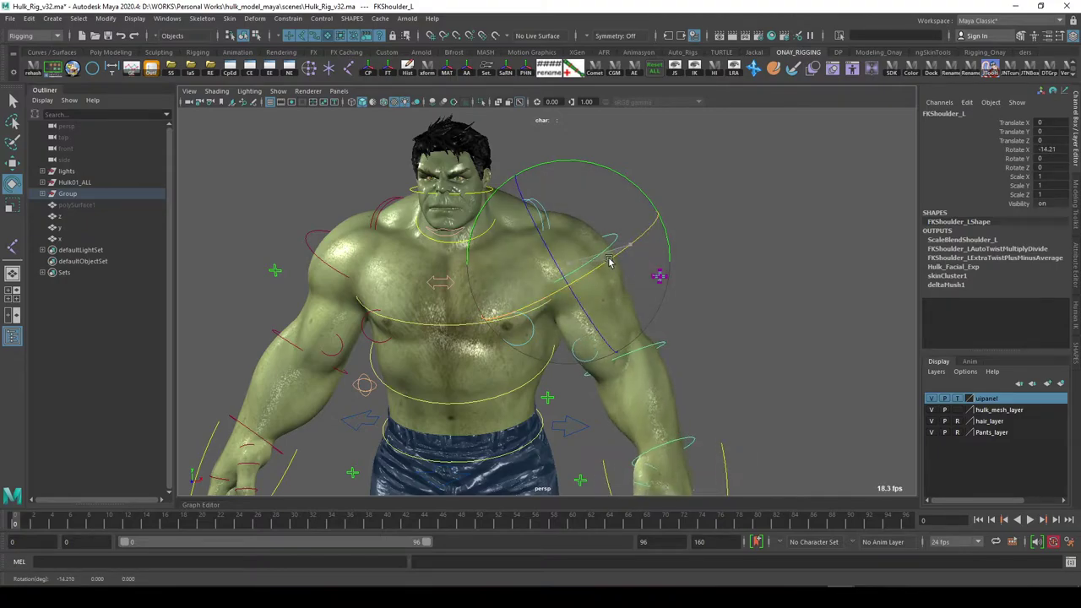
{"action": "key", "text": "ctrl+z"}
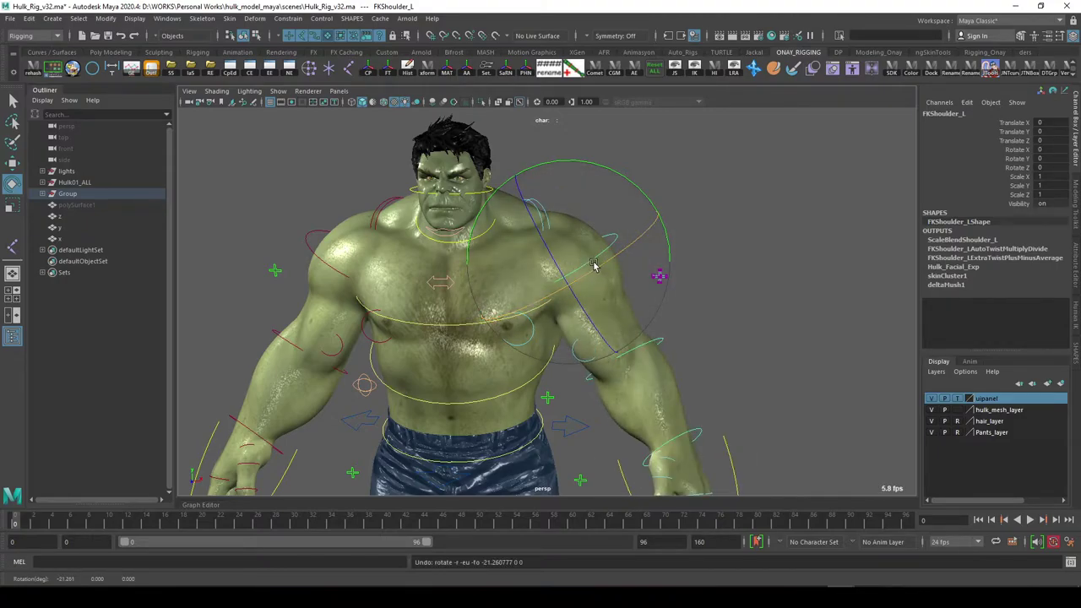
Return the rotation to Object mode, reset the shoulder to 0, 0, 0, and orbit around the character.
{"action": "left_click", "coordinate": [593, 266]}
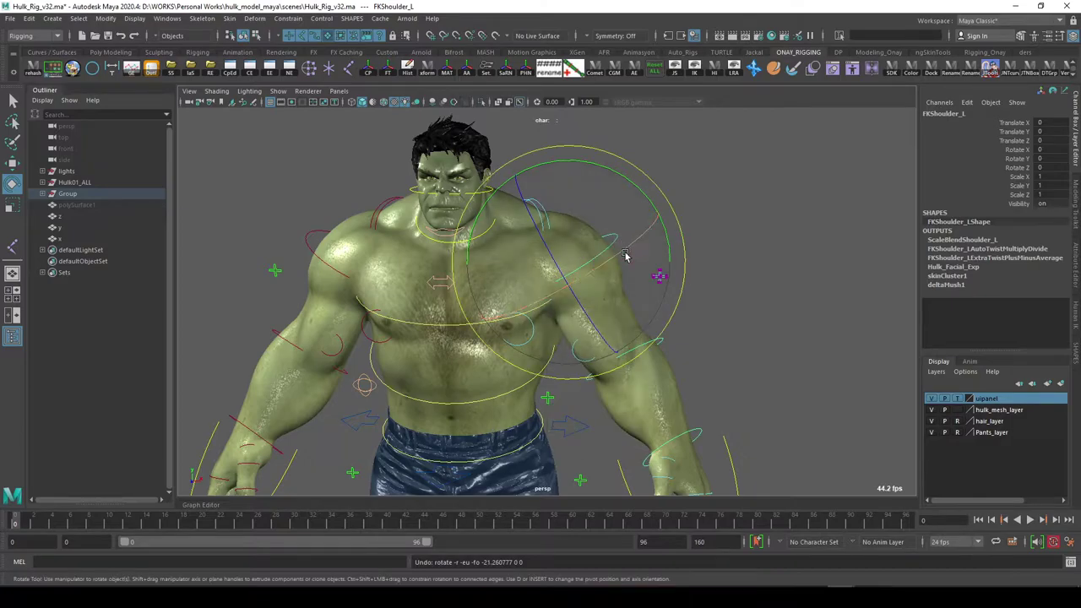
{"action": "mouse_move", "coordinate": [592, 258]}
{"action": "left_mouse_down"}
{"action": "mouse_move", "coordinate": [581, 253]}
{"action": "mouse_move", "coordinate": [611, 335]}
{"action": "left_mouse_up"}
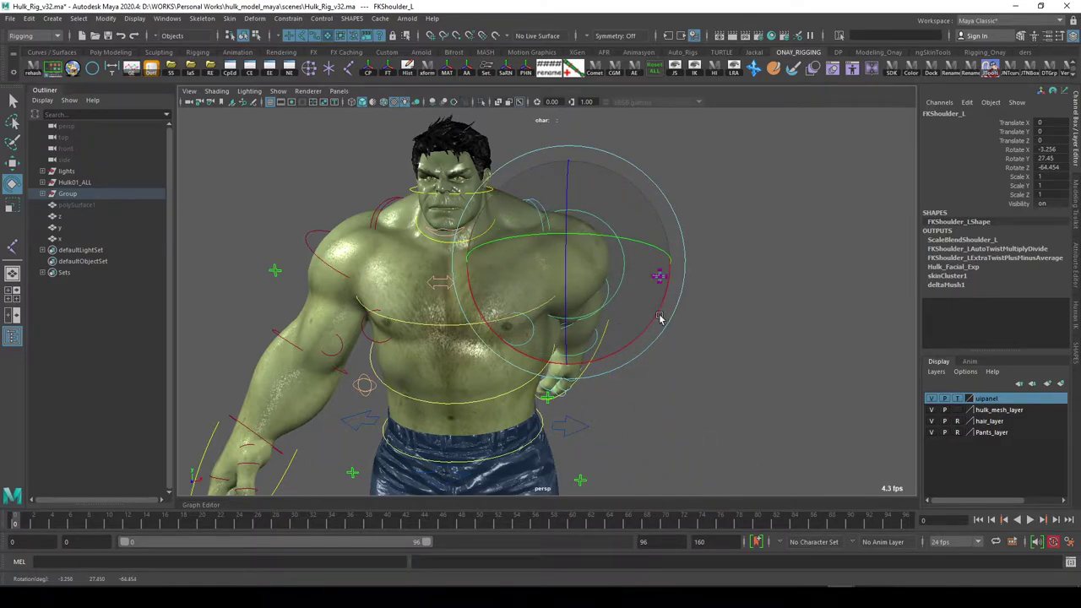
{"action": "left_click", "coordinate": [655, 72]}
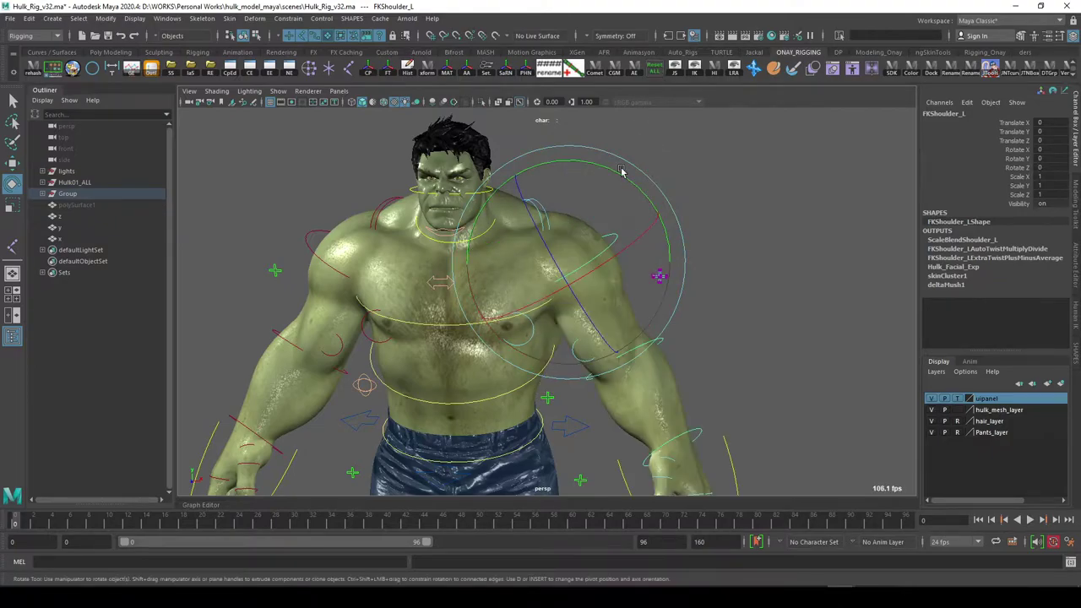
{"action": "mouse_move", "coordinate": [598, 270]}
{"action": "left_mouse_down", "text": "alt"}
{"action": "mouse_move", "coordinate": [586, 289]}
{"action": "mouse_move", "coordinate": [599, 291]}
{"action": "mouse_move", "coordinate": [579, 284]}
{"action": "left_mouse_up", "text": "alt"}
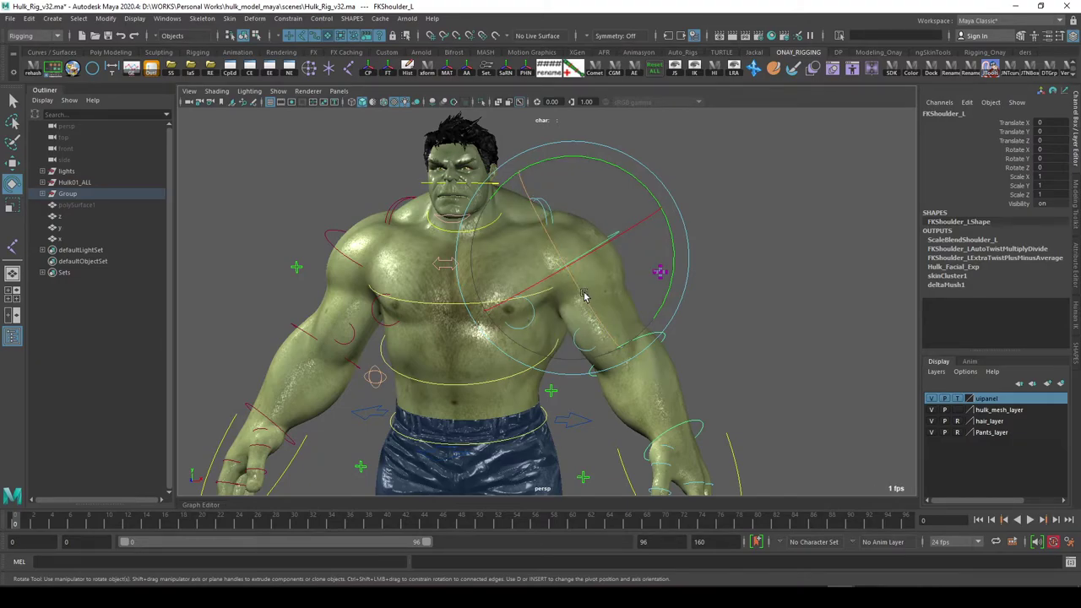
{"action": "left_click_drag", "start_coordinate": [578, 283], "coordinate": [589, 300], "text": "alt"}
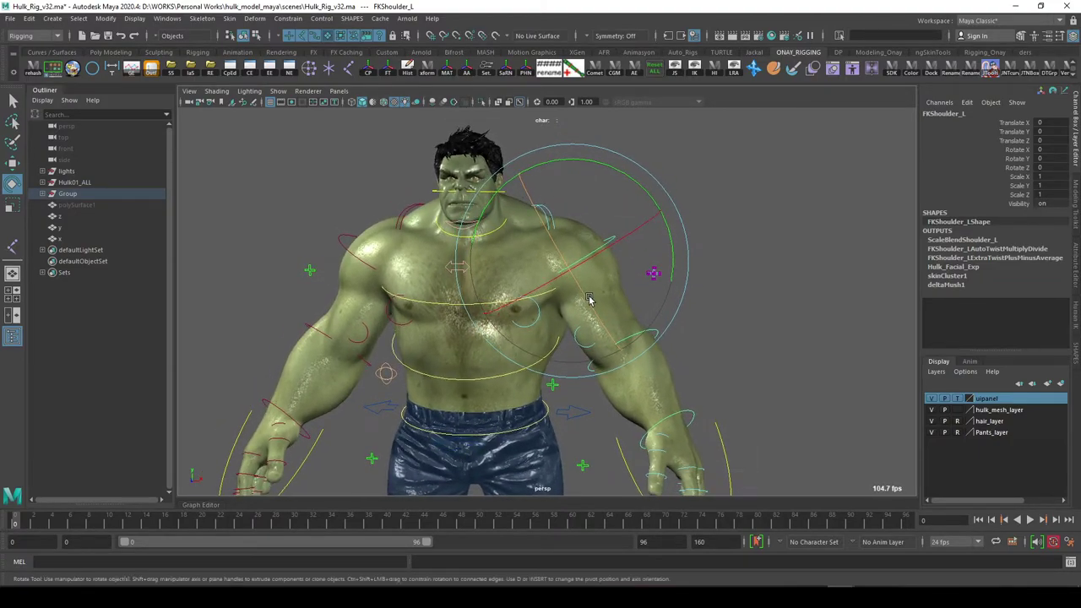
{"action": "left_click_drag", "start_coordinate": [589, 300], "coordinate": [596, 302], "text": "alt"}
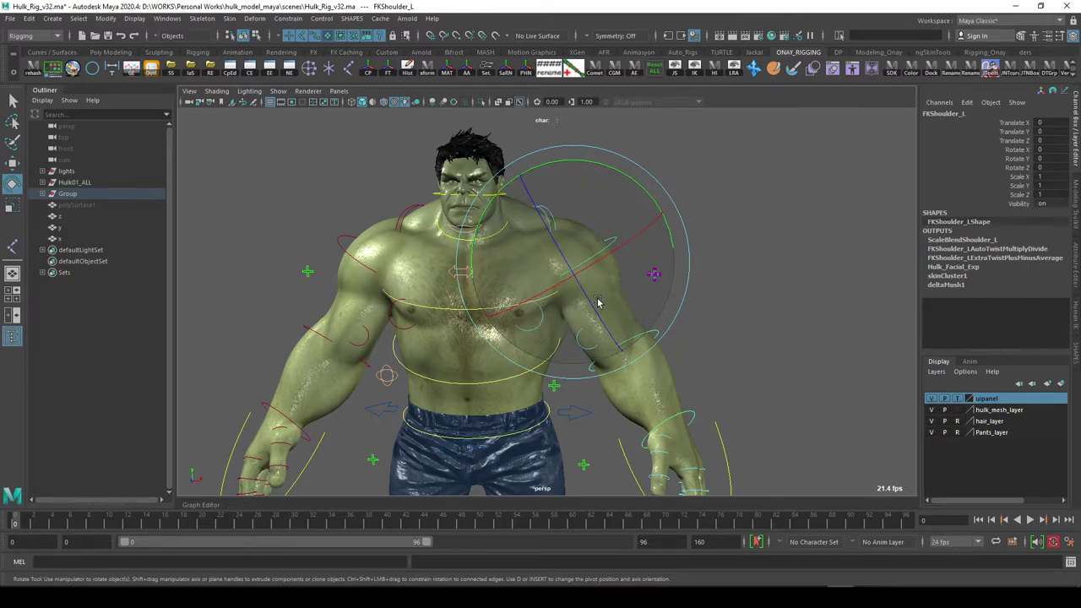
{"action": "mouse_move", "coordinate": [598, 302]}
{"action": "left_mouse_down", "text": "alt"}
{"action": "mouse_move", "coordinate": [239, 490]}
{"action": "mouse_move", "coordinate": [216, 311]}
{"action": "left_mouse_up", "text": "alt"}
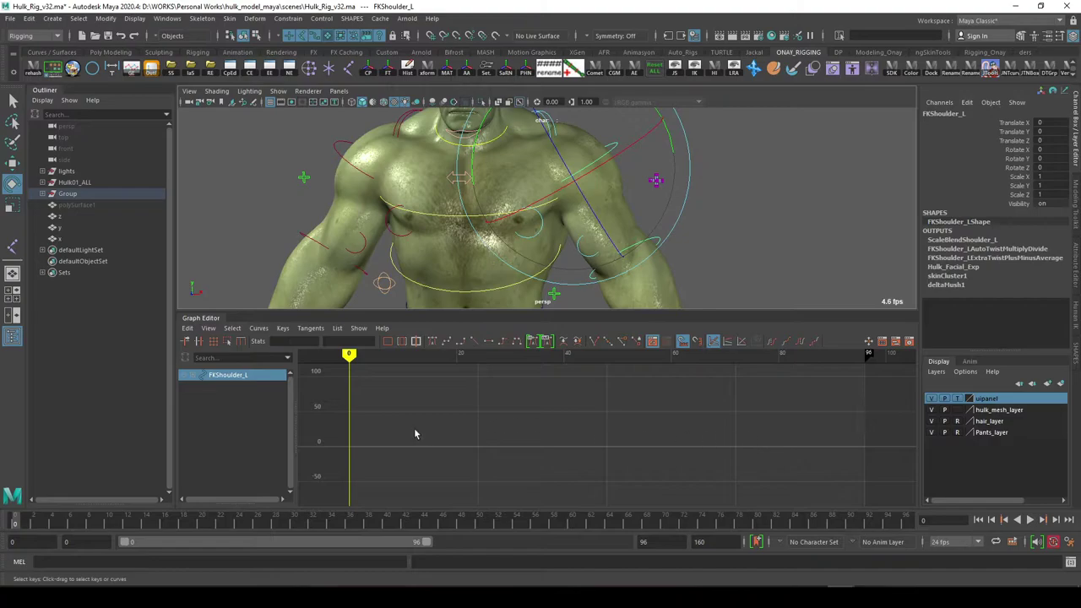
Set keys on FKShoulder_L at frame 21 and several later frames up to frame 82.
{"action": "left_click", "coordinate": [223, 524]}
{"action": "left_click_drag", "start_coordinate": [222, 524], "coordinate": [15, 524]}
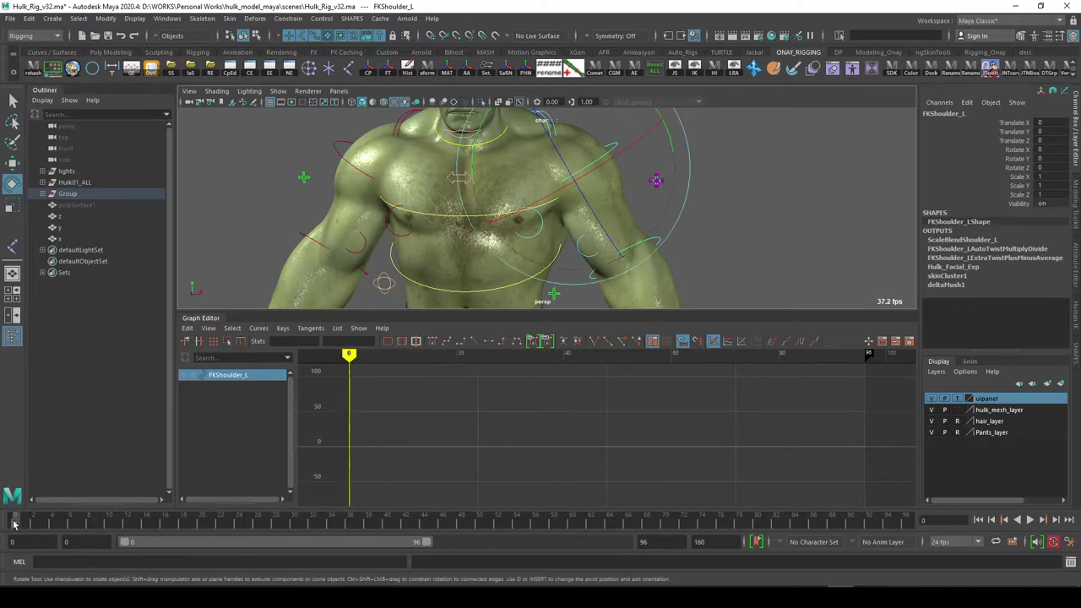
{"action": "key", "text": "s"}
{"action": "left_click", "coordinate": [209, 525]}
{"action": "key", "text": "s"}
{"action": "left_click", "coordinate": [345, 523]}
{"action": "key", "text": "s"}
{"action": "left_click", "coordinate": [476, 523]}
{"action": "key", "text": "s"}
{"action": "left_click", "coordinate": [611, 523]}
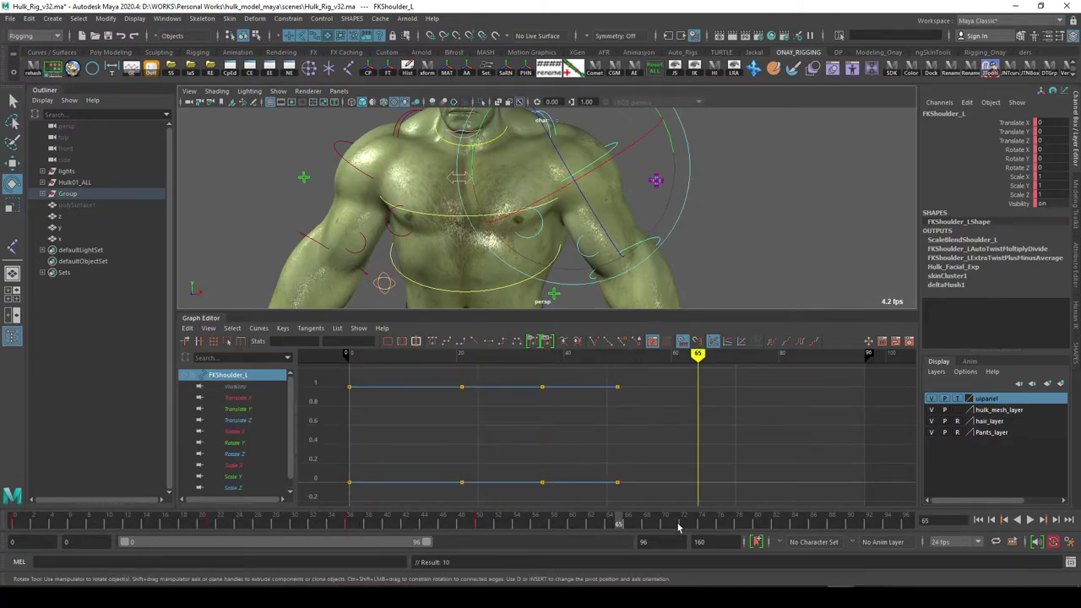
{"action": "key", "text": "s"}
At frame 21, rotate the shoulder into a new pose, key it, and check the motion at frame 50.
{"action": "left_click_drag", "start_coordinate": [251, 523], "coordinate": [214, 526]}
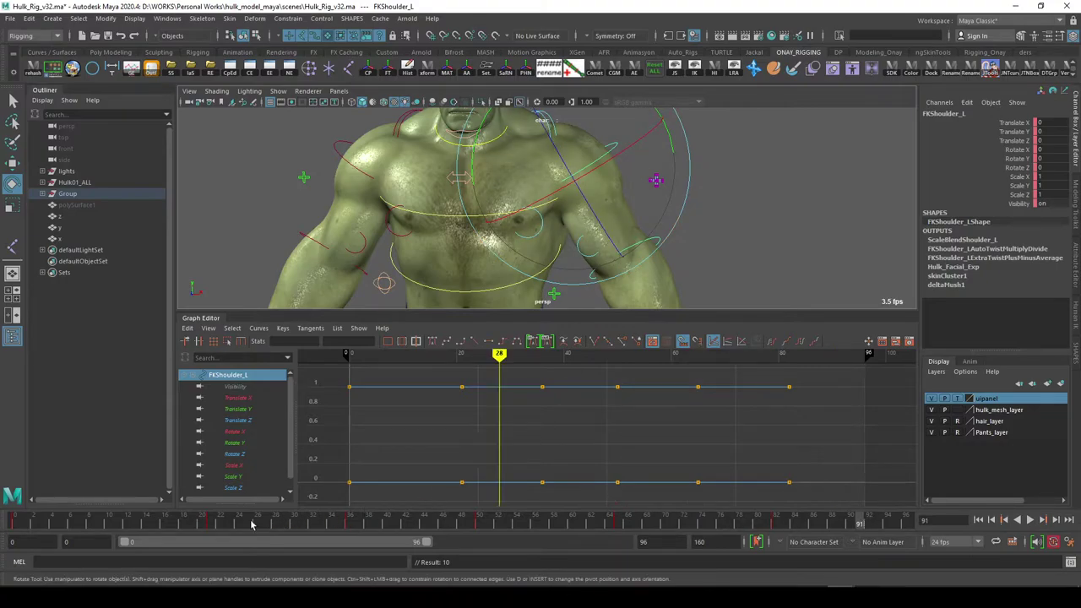
{"action": "left_click_drag", "start_coordinate": [591, 220], "coordinate": [540, 169]}
{"action": "key", "text": "shift+e"}
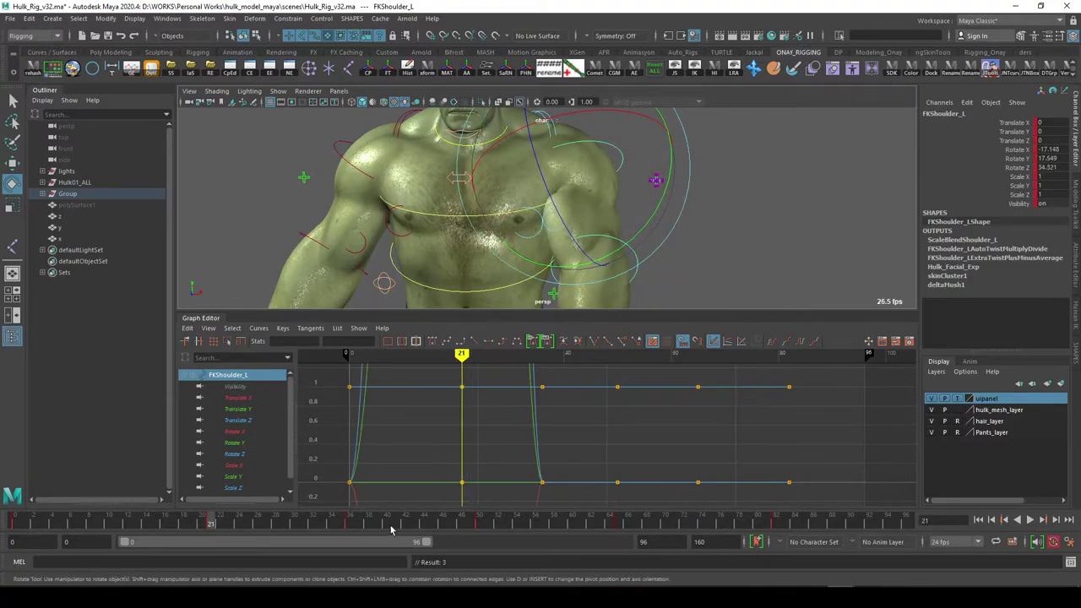
{"action": "left_click", "coordinate": [352, 524]}
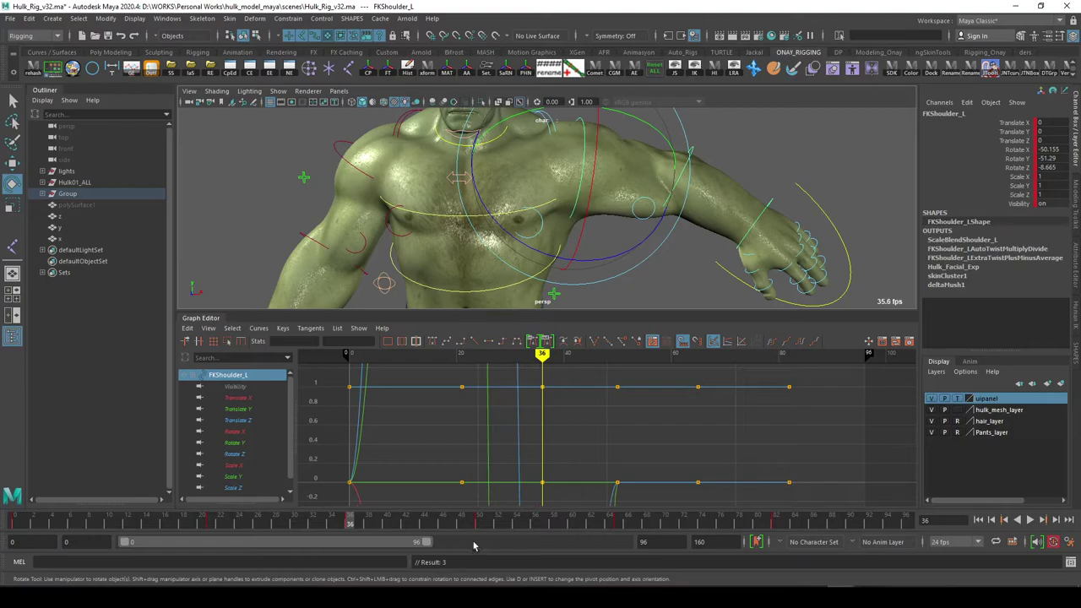
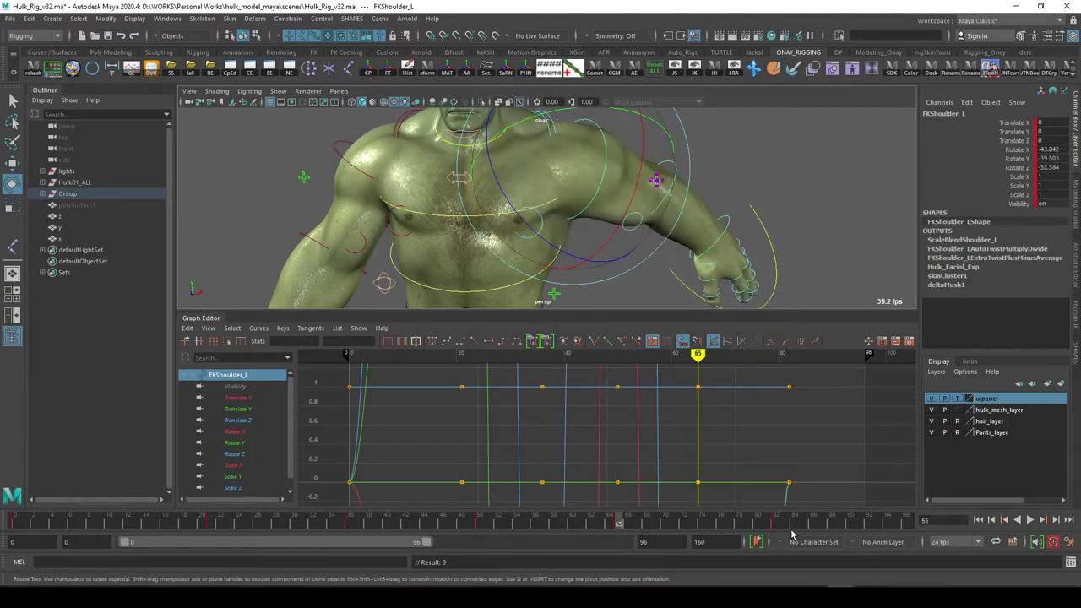
Pose the left shoulder at frame 82, frame all its rotation curves, and scrub back to frame 65.
{"action": "left_click", "coordinate": [776, 525]}
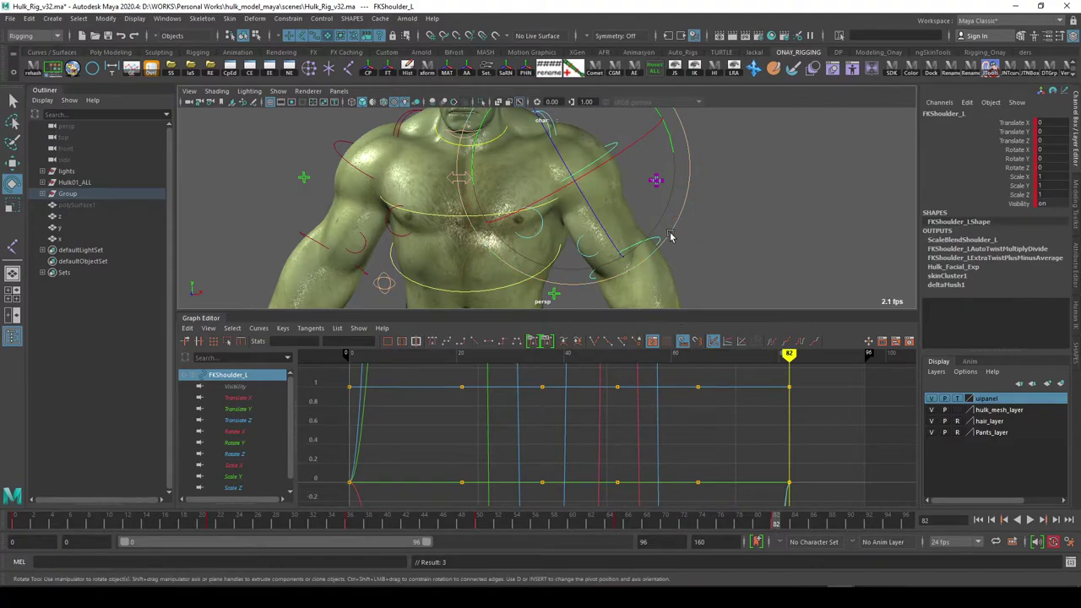
{"action": "left_click_drag", "start_coordinate": [673, 242], "coordinate": [661, 348]}
{"action": "key", "text": "f"}
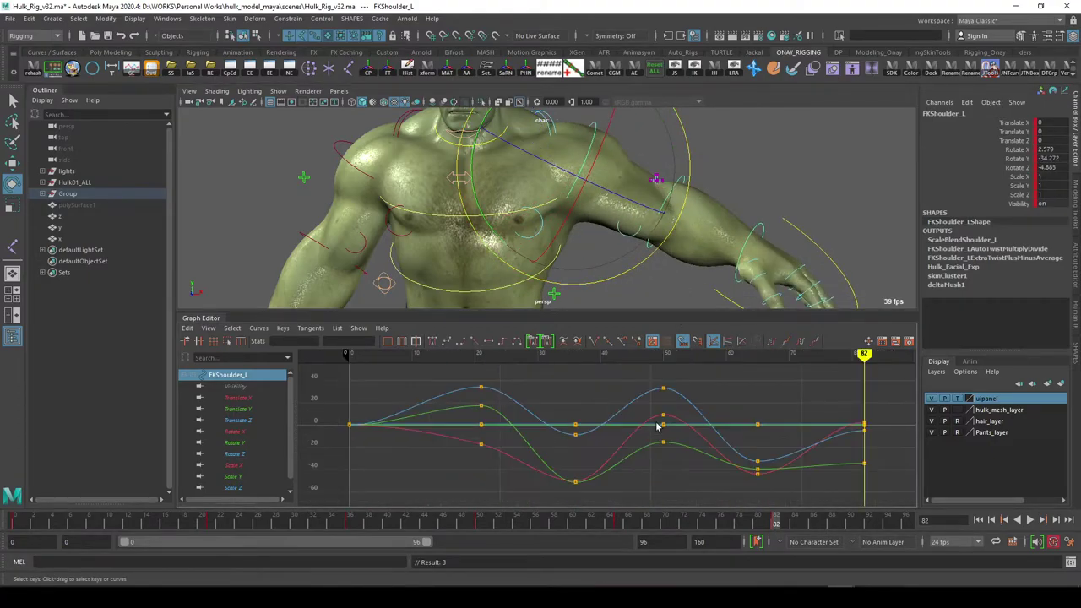
{"action": "middle_click_drag", "start_coordinate": [706, 428], "coordinate": [617, 444], "text": "alt"}
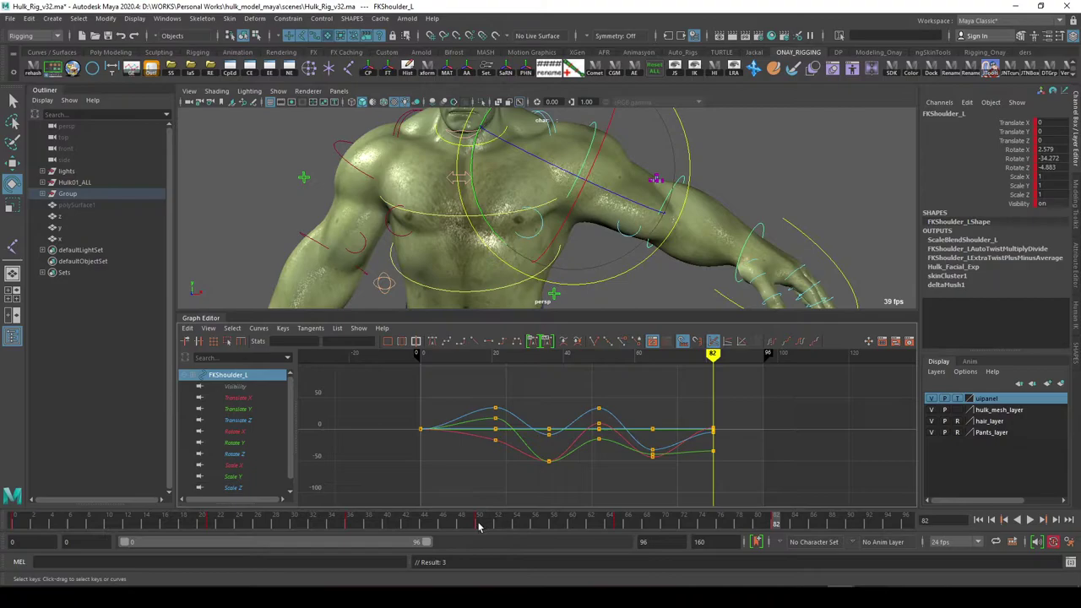
{"action": "left_click_drag", "start_coordinate": [478, 526], "coordinate": [619, 519]}
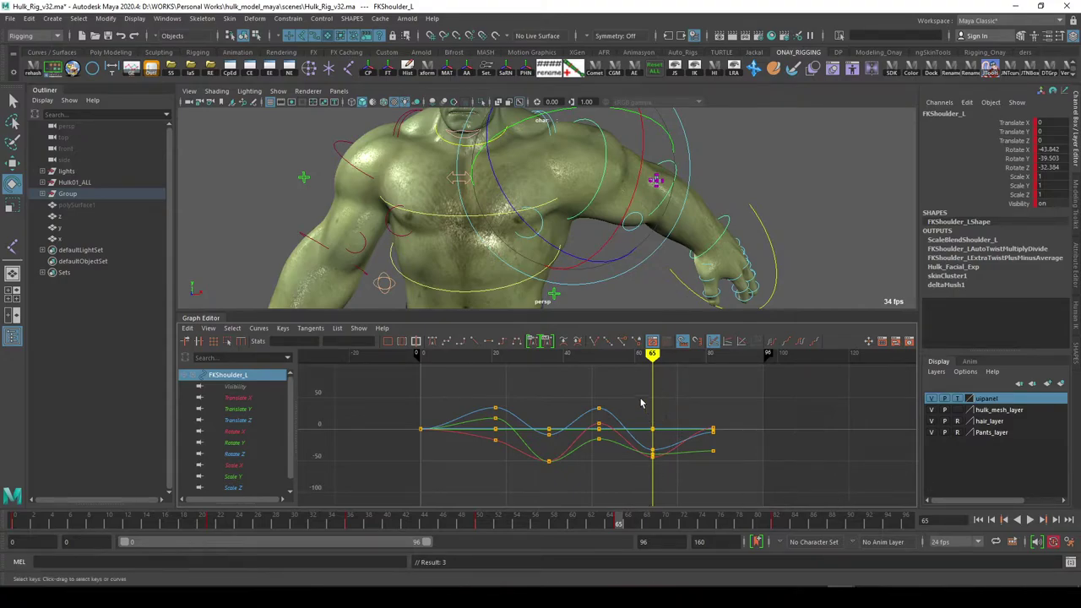
Marquee-select the frame 65 keys and then every shoulder key, deselect, and close the Graph Editor.
{"action": "left_click_drag", "start_coordinate": [640, 404], "coordinate": [722, 457]}
{"action": "left_click_drag", "start_coordinate": [639, 410], "coordinate": [686, 503]}
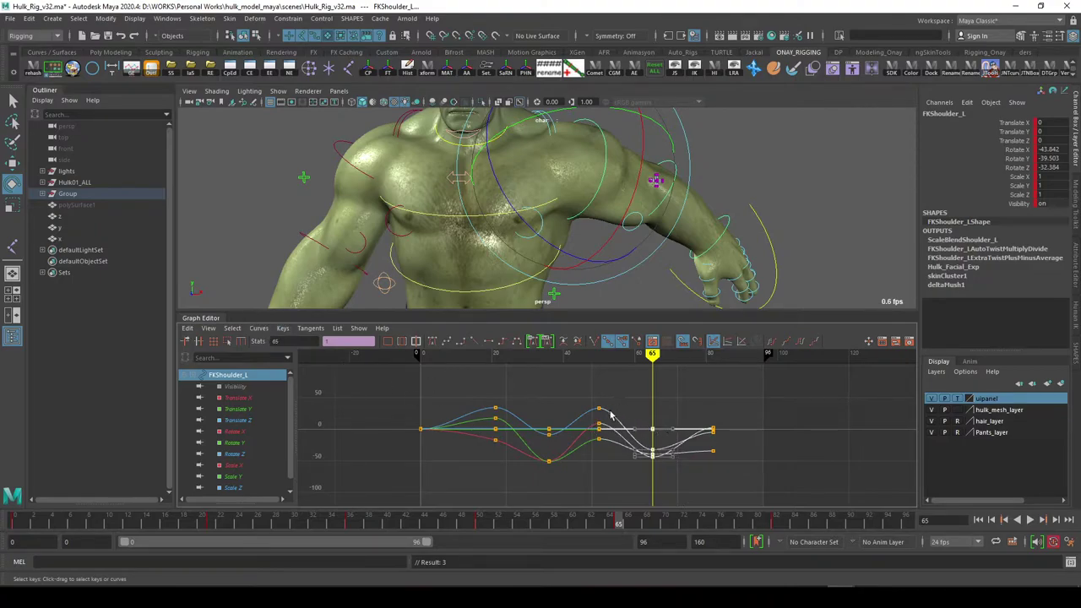
{"action": "left_click_drag", "start_coordinate": [422, 403], "coordinate": [775, 502]}
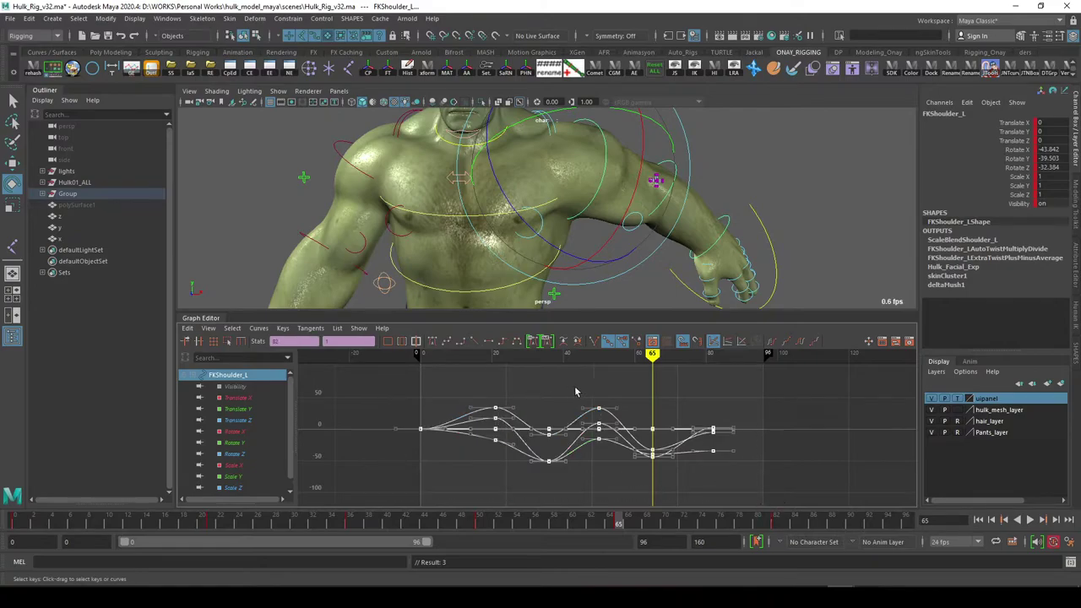
{"action": "left_click", "coordinate": [649, 439]}
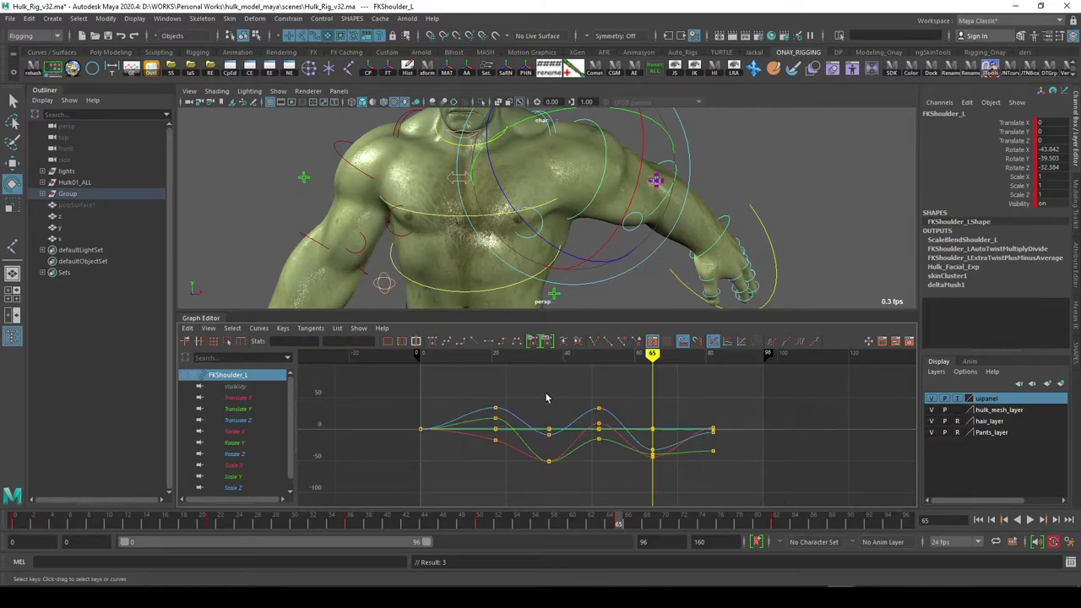
{"action": "left_click", "coordinate": [214, 321]}
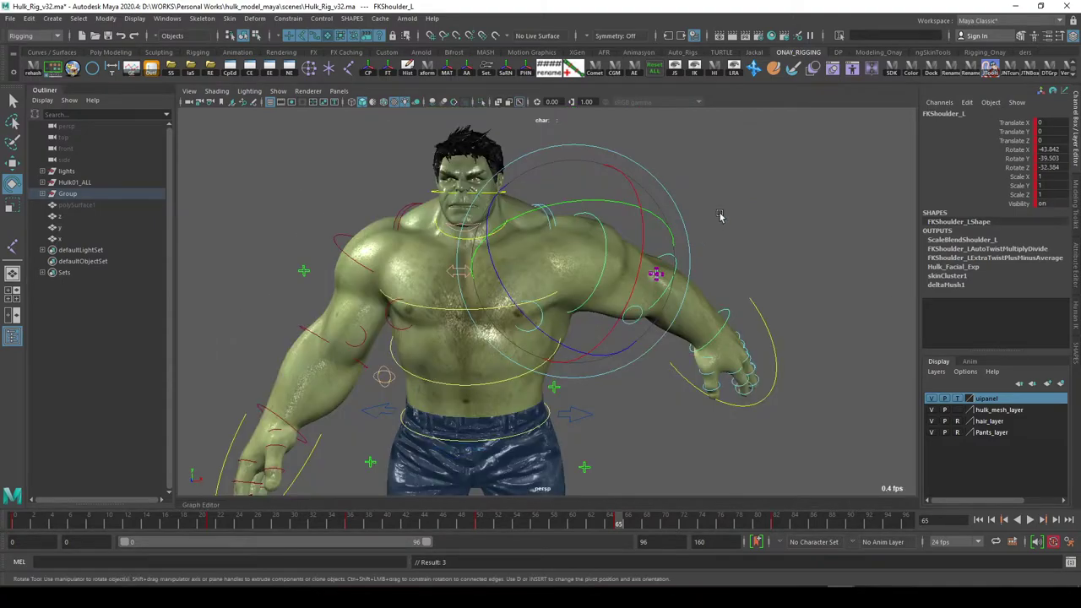
Delete FKShoulder_L's keys across frames 18 to 82 on the timeline.
{"action": "left_click", "coordinate": [701, 174]}
{"action": "left_click", "coordinate": [602, 219]}
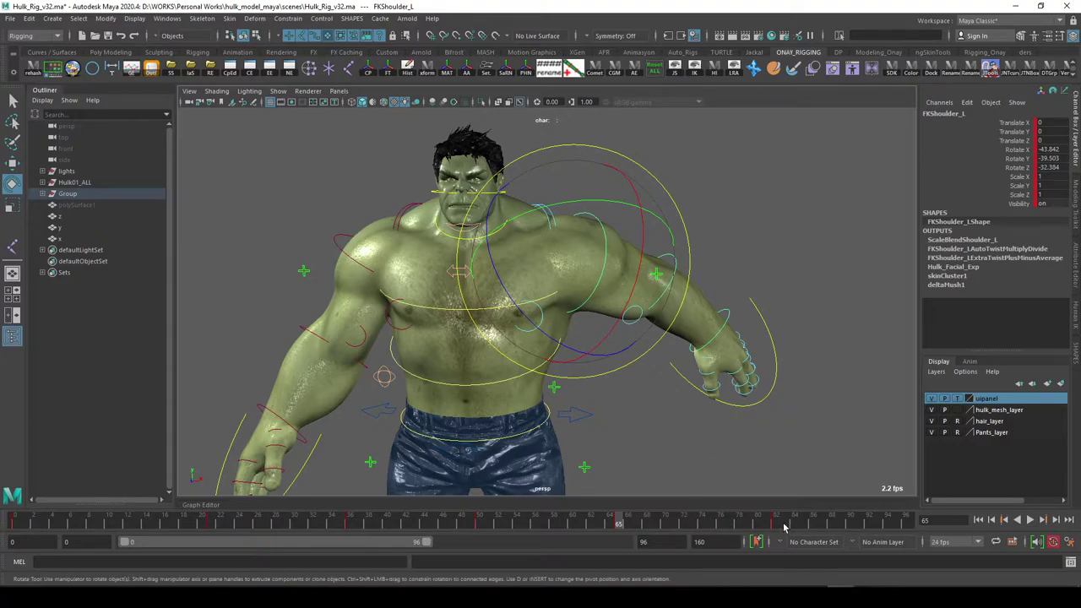
{"action": "left_click_drag", "start_coordinate": [783, 527], "coordinate": [184, 521], "text": "shift"}
{"action": "right_click", "coordinate": [252, 519]}
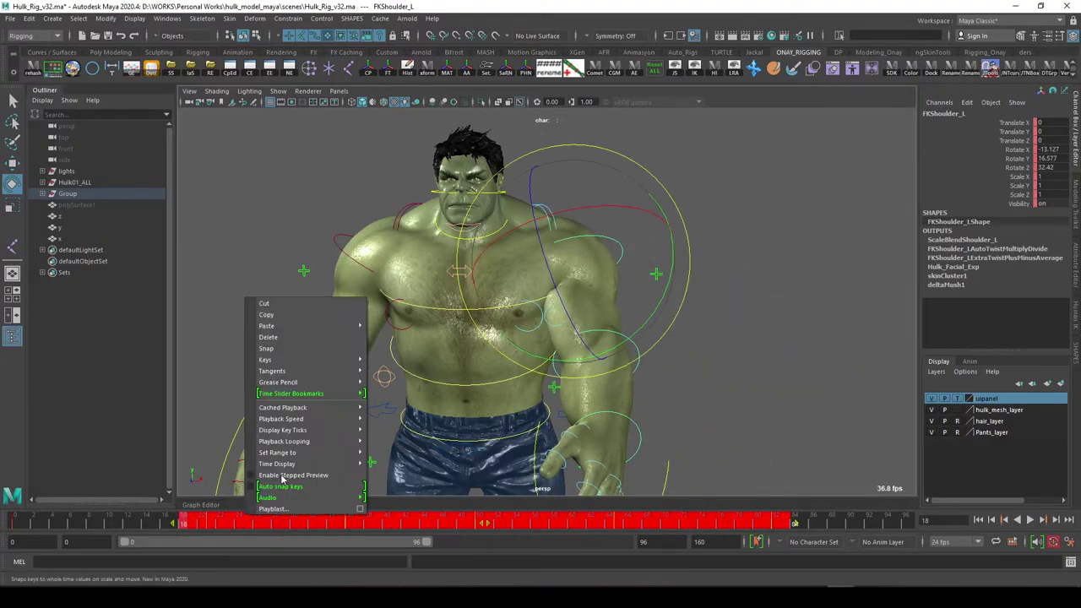
{"action": "left_click", "coordinate": [283, 337]}
{"action": "left_click", "coordinate": [750, 234]}
Delete the remaining FKShoulder_L key at frame 0.
{"action": "left_click", "coordinate": [616, 241]}
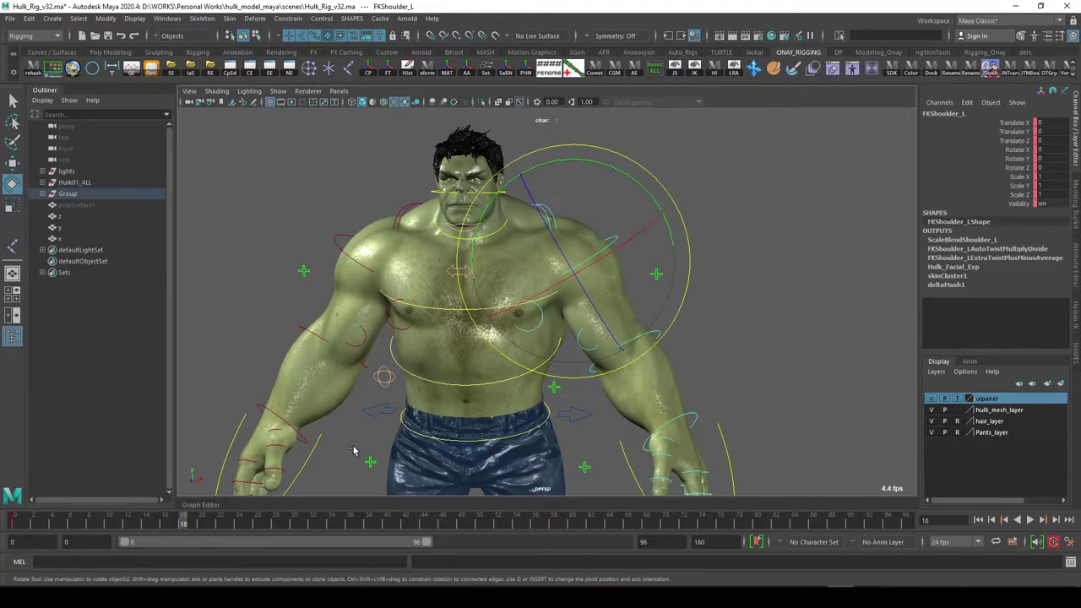
{"action": "left_click", "coordinate": [16, 522]}
{"action": "right_click", "coordinate": [20, 522]}
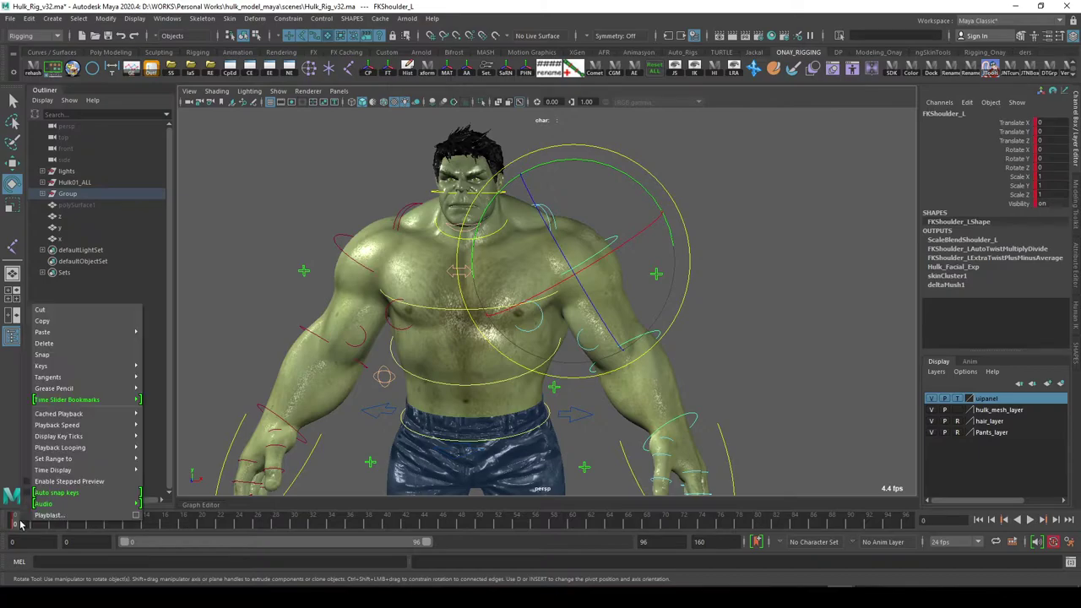
{"action": "left_click", "coordinate": [51, 342]}
Select the x, y and z torus objects in the Outliner and frame them.
{"action": "left_click", "coordinate": [66, 222]}
{"action": "left_click", "coordinate": [67, 238], "text": "shift"}
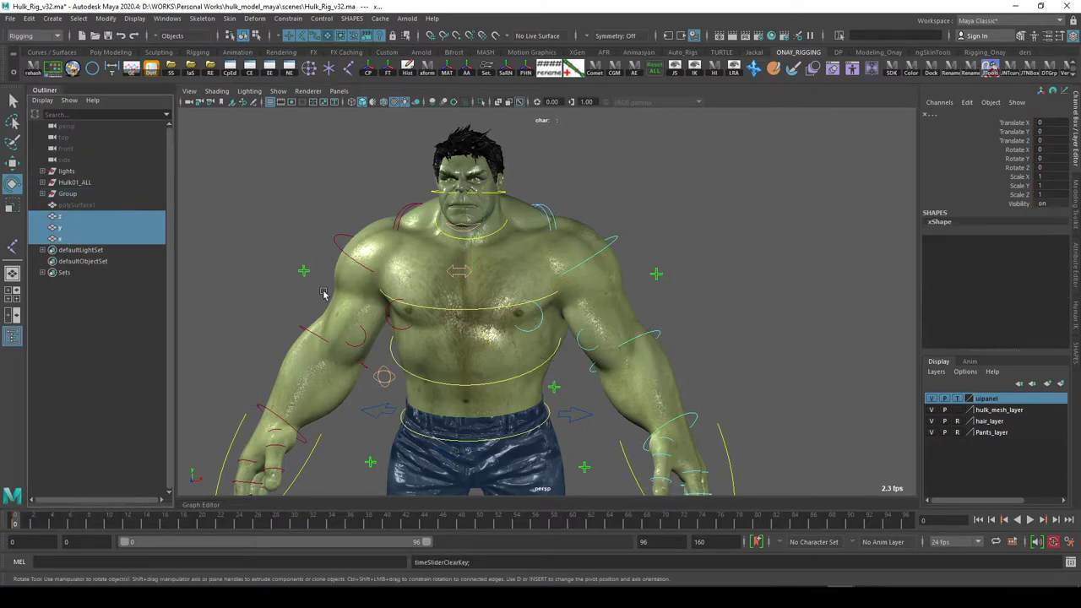
{"action": "key", "text": "ctrl+1"}
Zoom and orbit around the tori, selecting the z, x and y rings in turn and ending on z.
{"action": "scroll", "coordinate": [647, 340], "scroll_direction": "down", "scroll_amount": 5}
{"action": "left_click_drag", "start_coordinate": [648, 340], "coordinate": [700, 290], "text": "alt"}
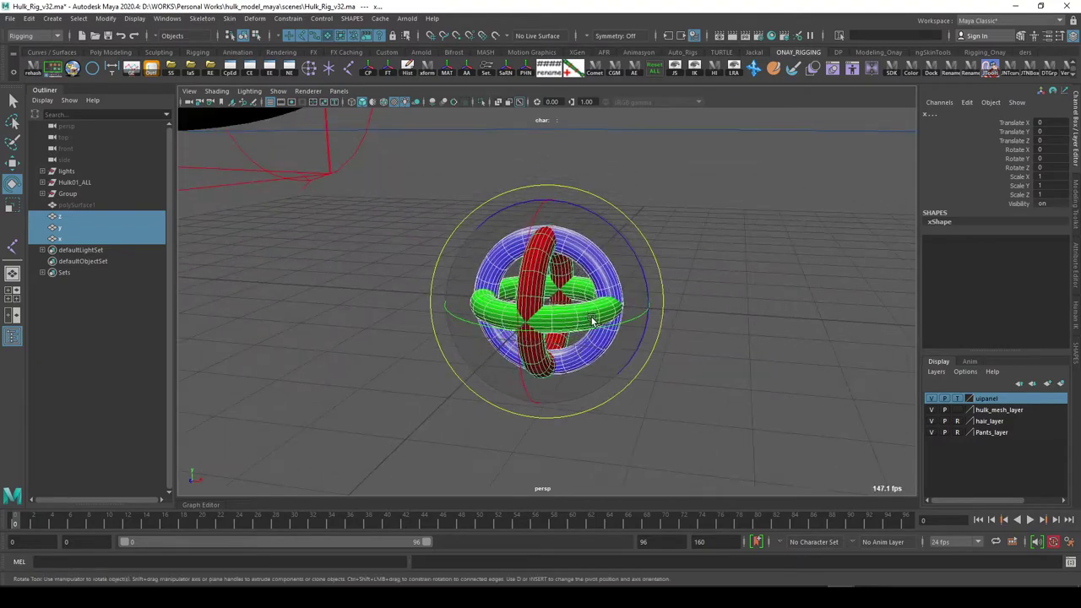
{"action": "left_click", "coordinate": [700, 289]}
{"action": "key", "text": "w"}
{"action": "left_click", "coordinate": [588, 265]}
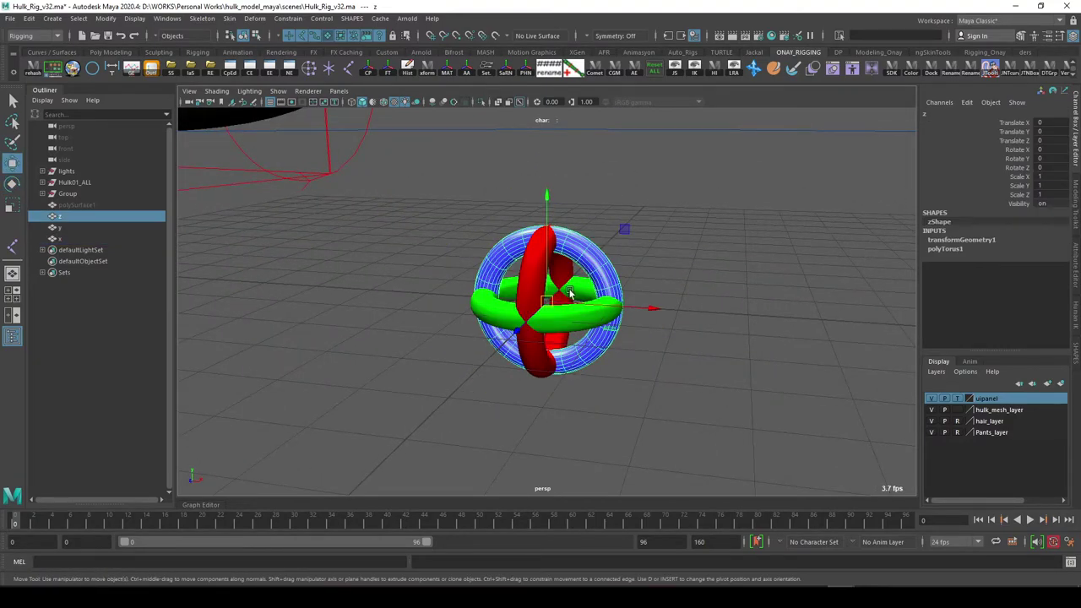
{"action": "left_click", "coordinate": [527, 272]}
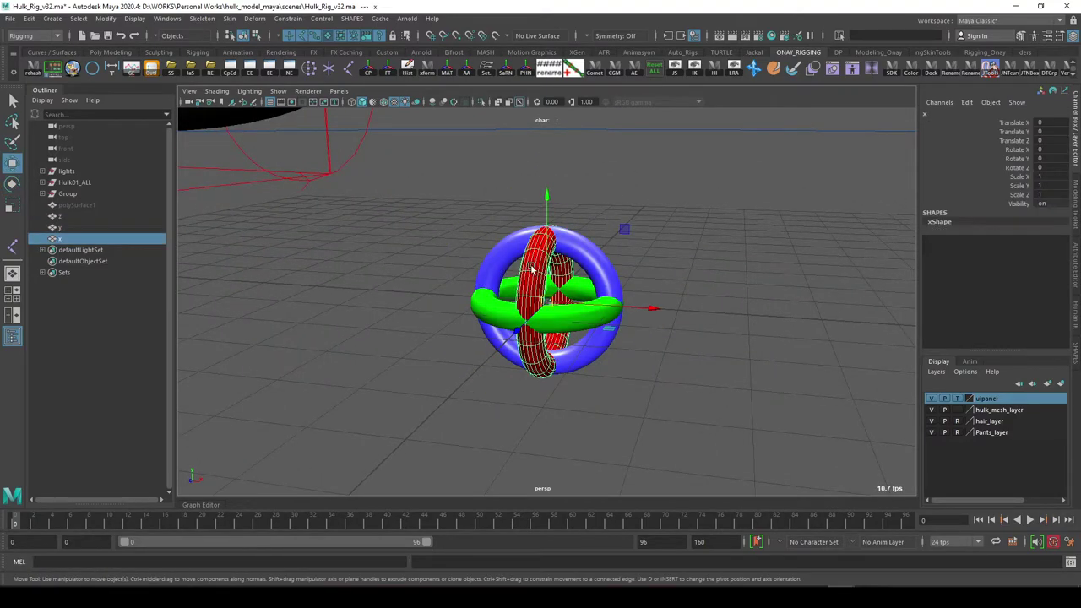
{"action": "left_click", "coordinate": [568, 318]}
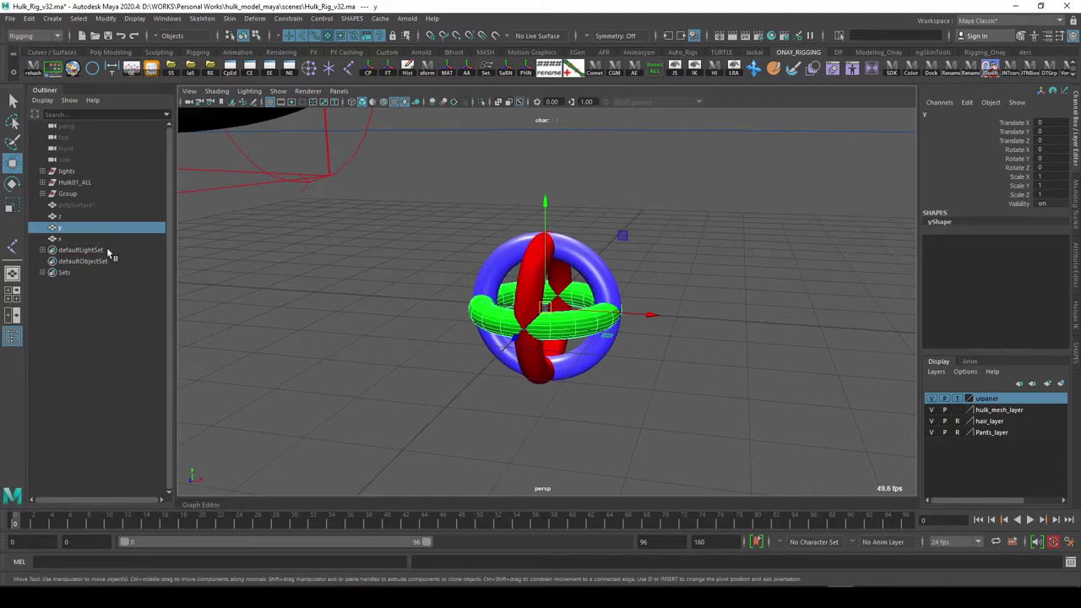
{"action": "left_click", "coordinate": [63, 242]}
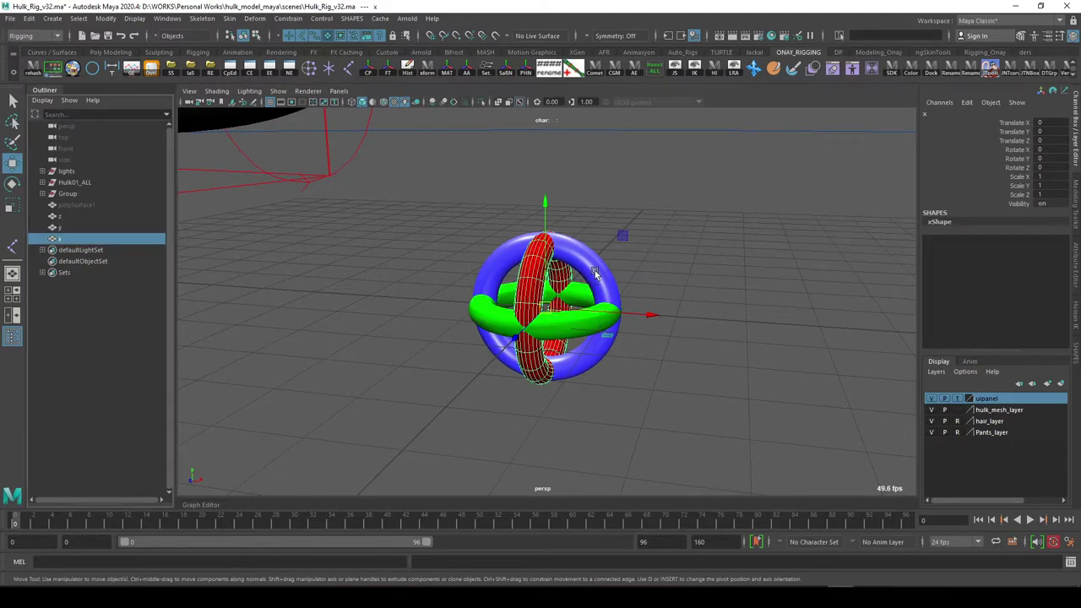
{"action": "left_click", "coordinate": [595, 271]}
Rotate the blue z torus to about -63 degrees, then undo back to zero.
{"action": "key", "text": "e"}
{"action": "mouse_move", "coordinate": [603, 265]}
{"action": "left_mouse_down"}
{"action": "mouse_move", "coordinate": [623, 254]}
{"action": "mouse_move", "coordinate": [652, 347]}
{"action": "left_mouse_up"}
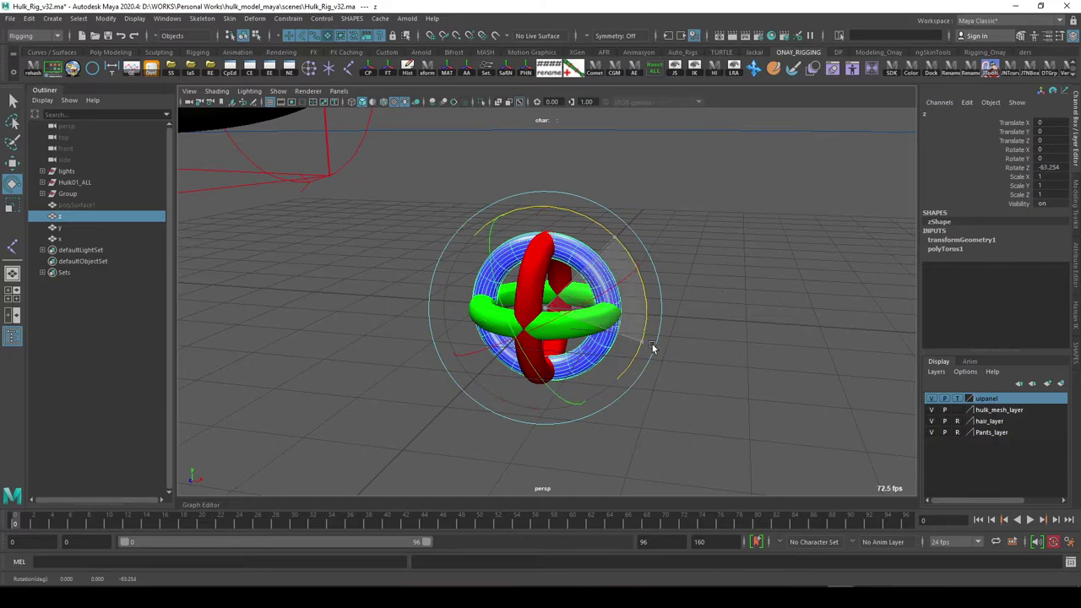
{"action": "key", "text": "ctrl+z"}
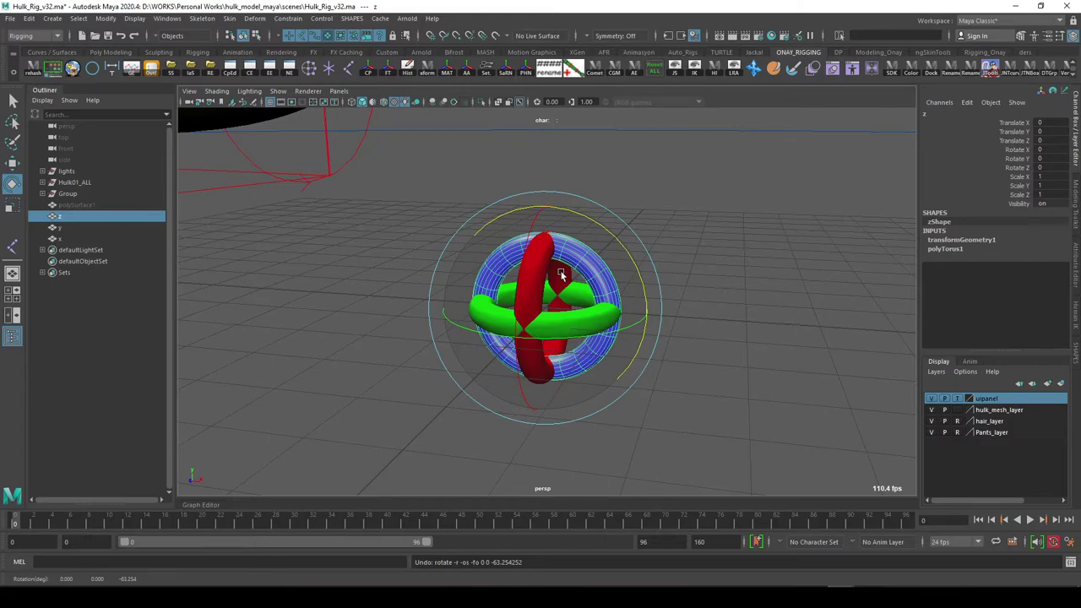
{"action": "key", "text": "ctrl+z"}
{"action": "key", "text": "ctrl+z"}
{"action": "key", "text": "ctrl+z"}
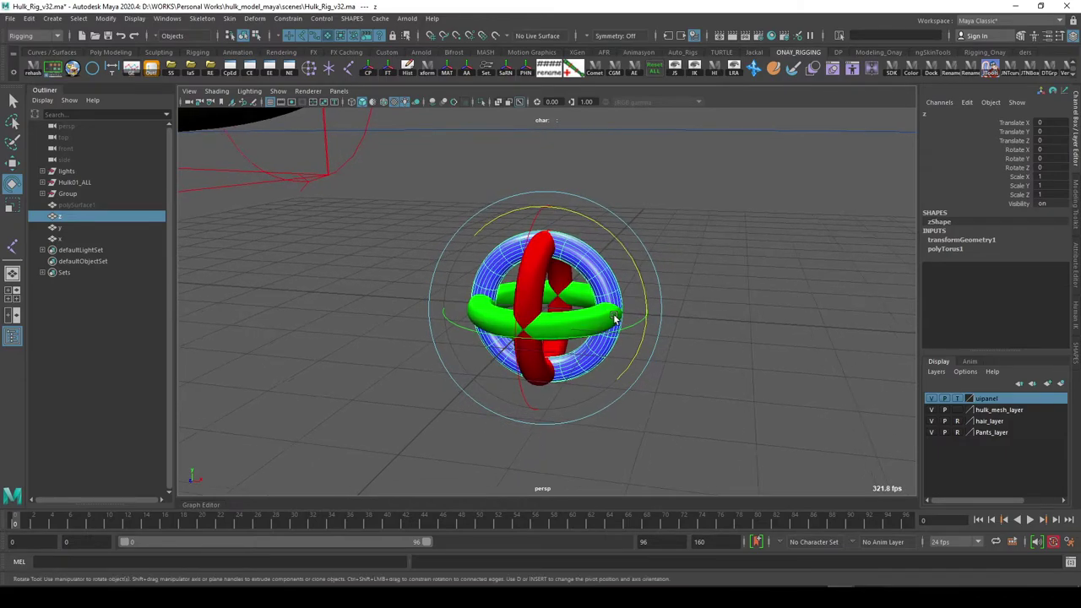
Parent x under y and y under z, then expand y to show its child x.
{"action": "left_click", "coordinate": [60, 241]}
{"action": "left_click", "coordinate": [61, 230]}
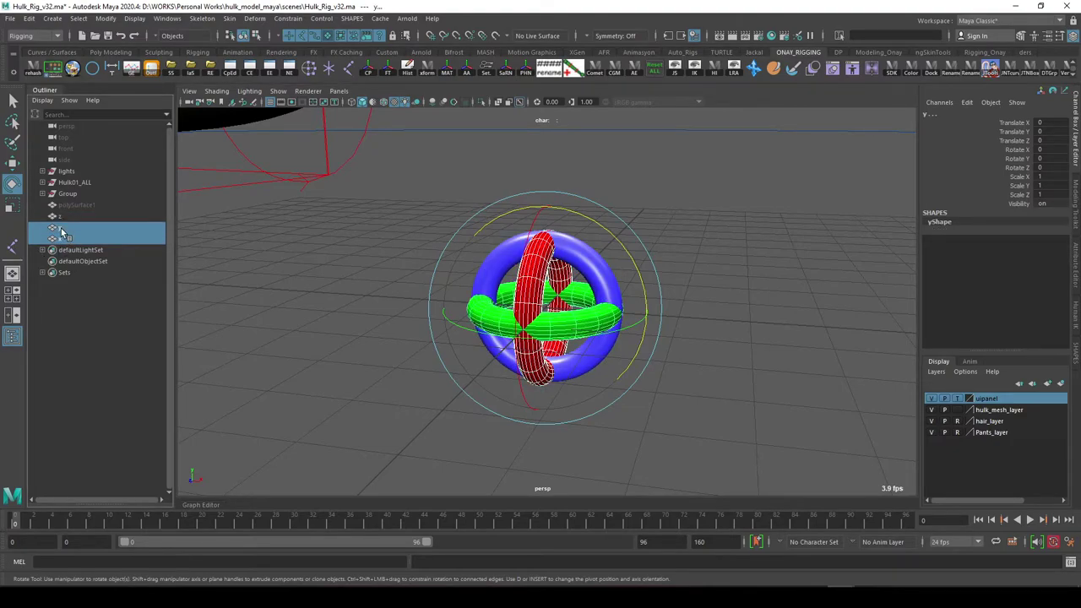
{"action": "key", "text": "p"}
{"action": "left_click", "coordinate": [62, 229]}
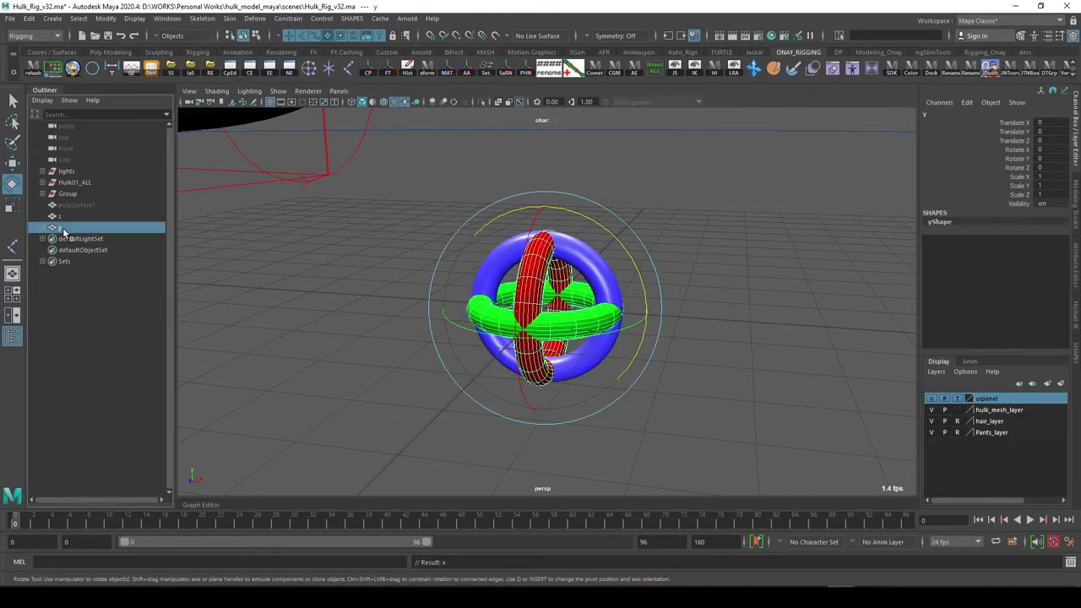
{"action": "left_click", "coordinate": [66, 219], "text": "ctrl"}
{"action": "key", "text": "p"}
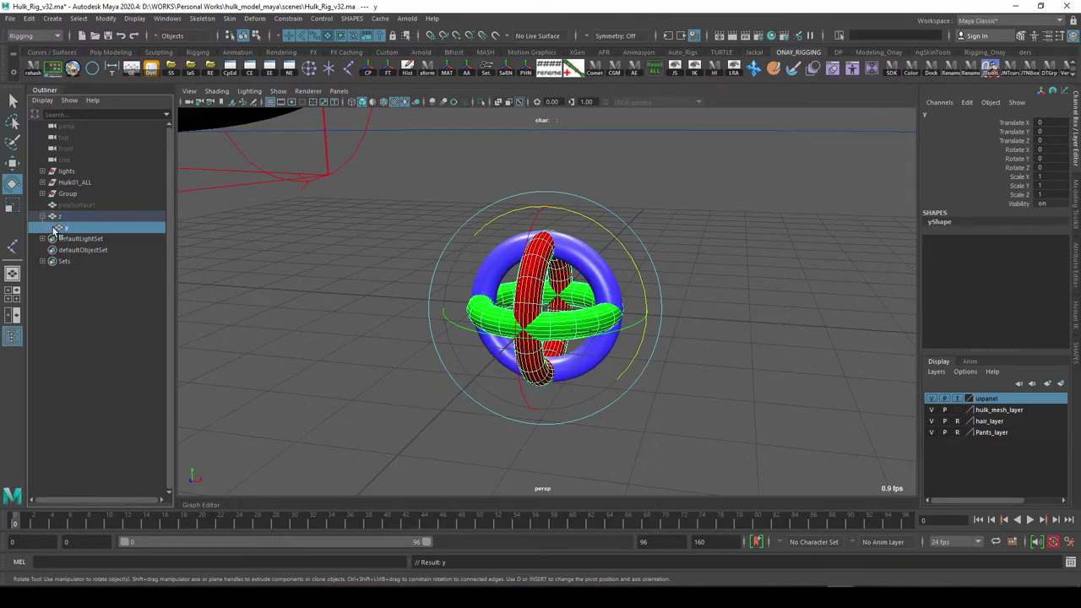
{"action": "left_click", "coordinate": [49, 229]}
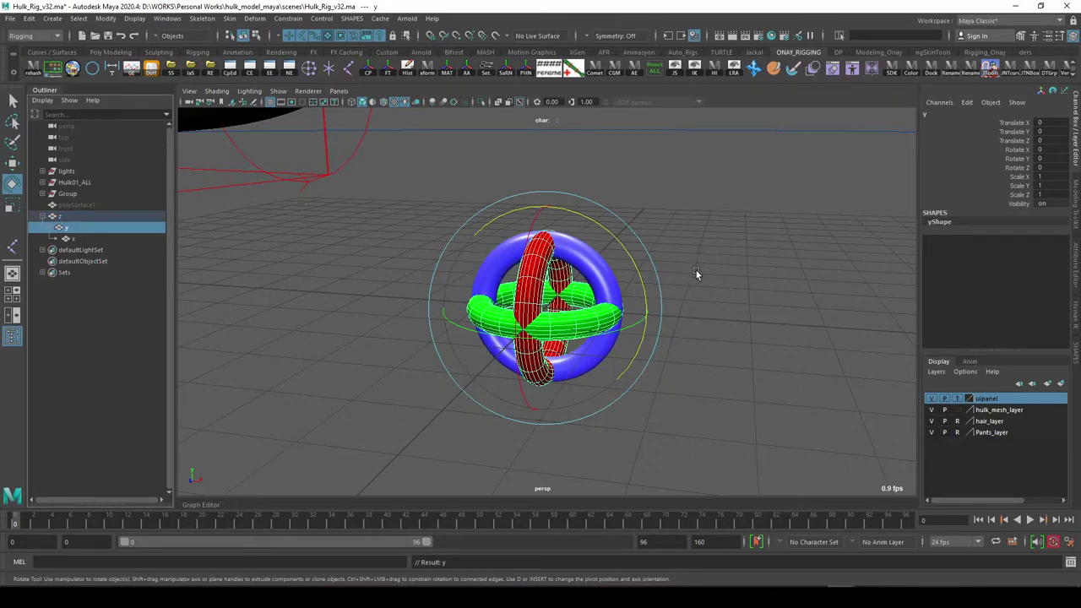
Clear the selection, then select the x object and then the z object.
{"action": "left_click", "coordinate": [696, 274]}
{"action": "left_click", "coordinate": [82, 240]}
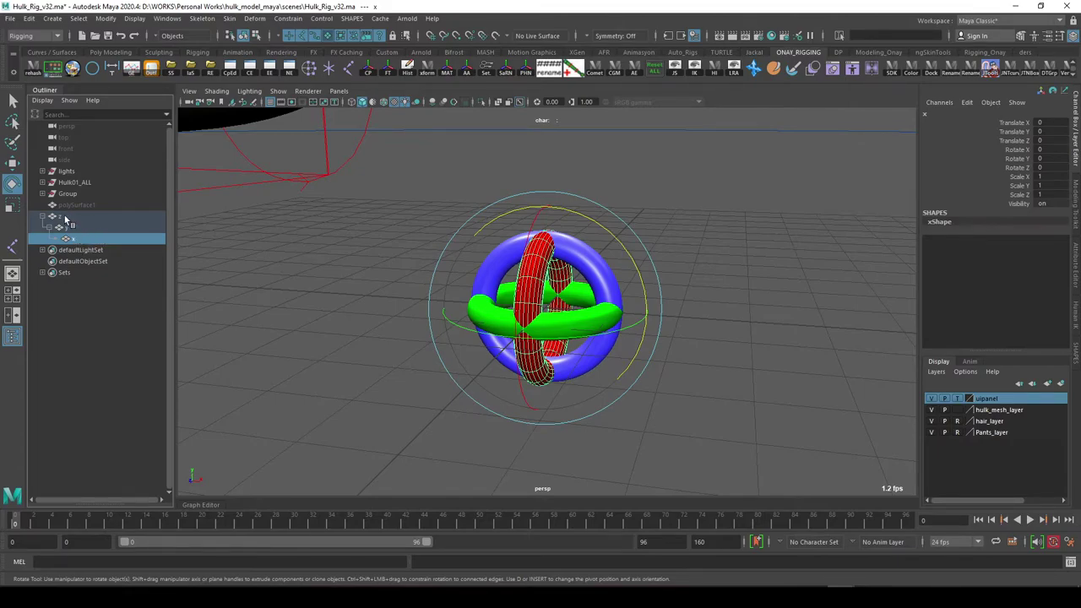
{"action": "left_click", "coordinate": [66, 217]}
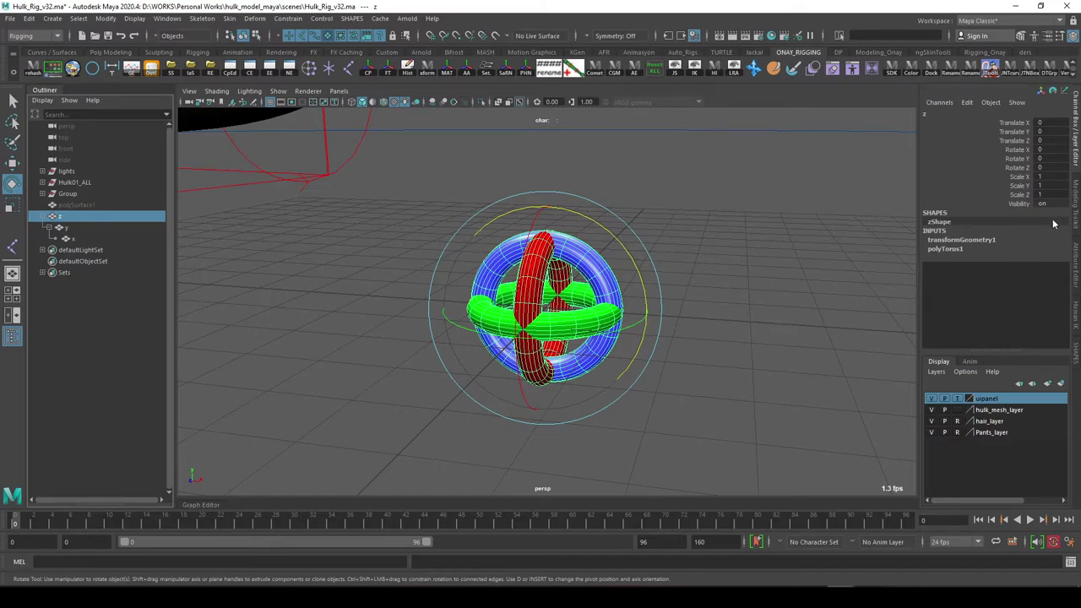
{"action": "left_click", "coordinate": [1075, 259]}
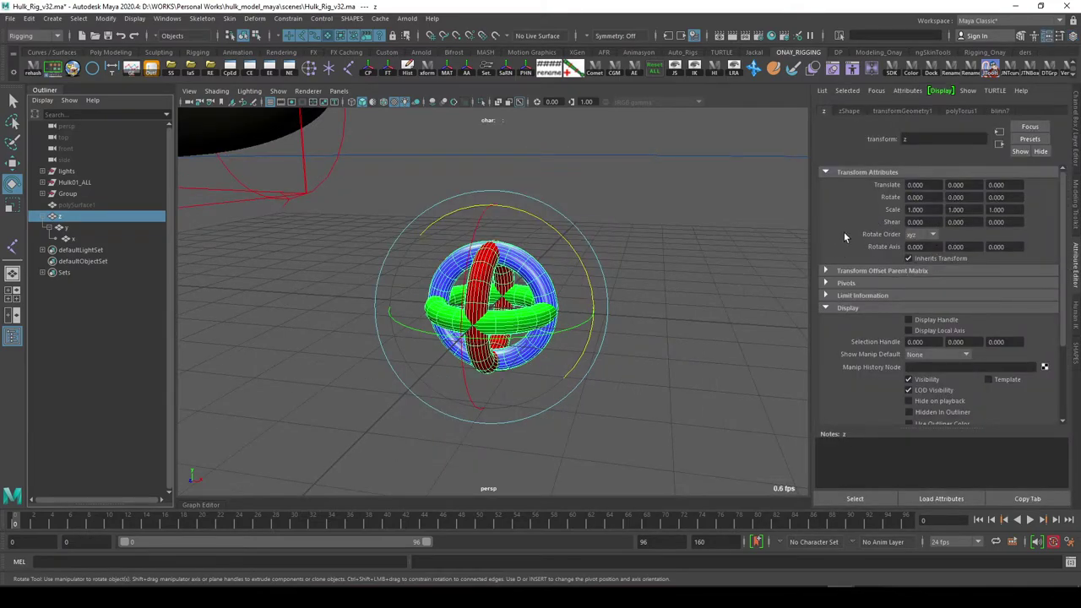
{"action": "left_click", "coordinate": [1074, 140]}
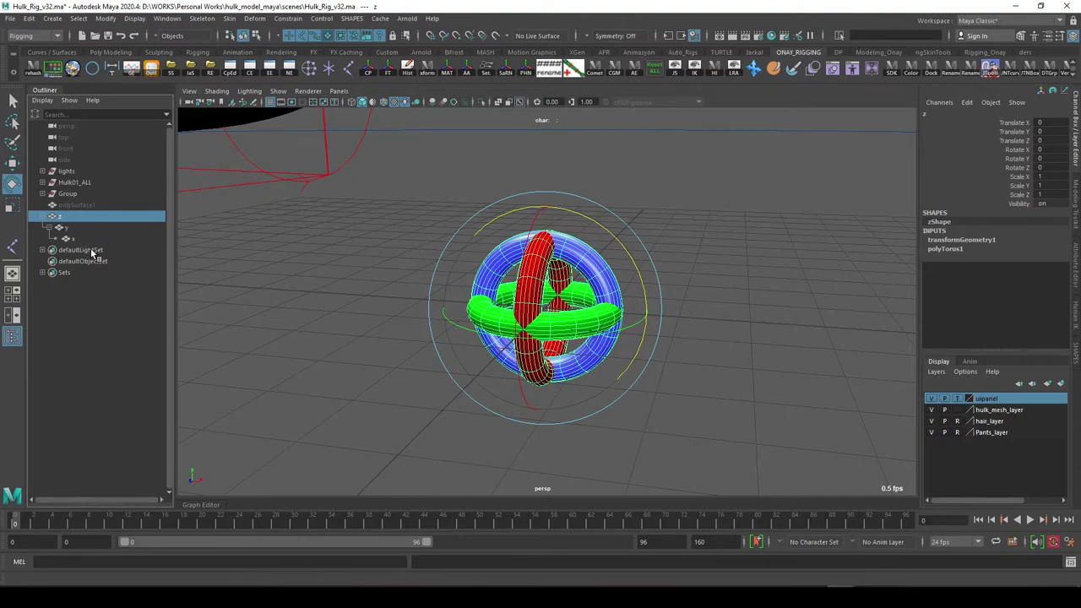
{"action": "left_click", "coordinate": [725, 312]}
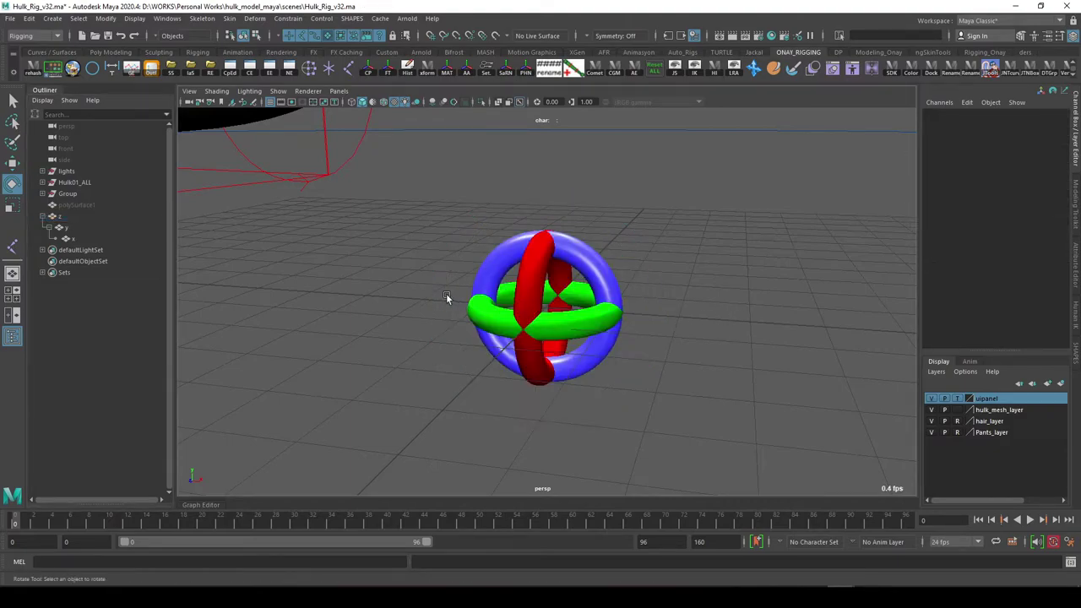
{"action": "left_click", "coordinate": [80, 240]}
{"action": "left_click", "coordinate": [729, 279]}
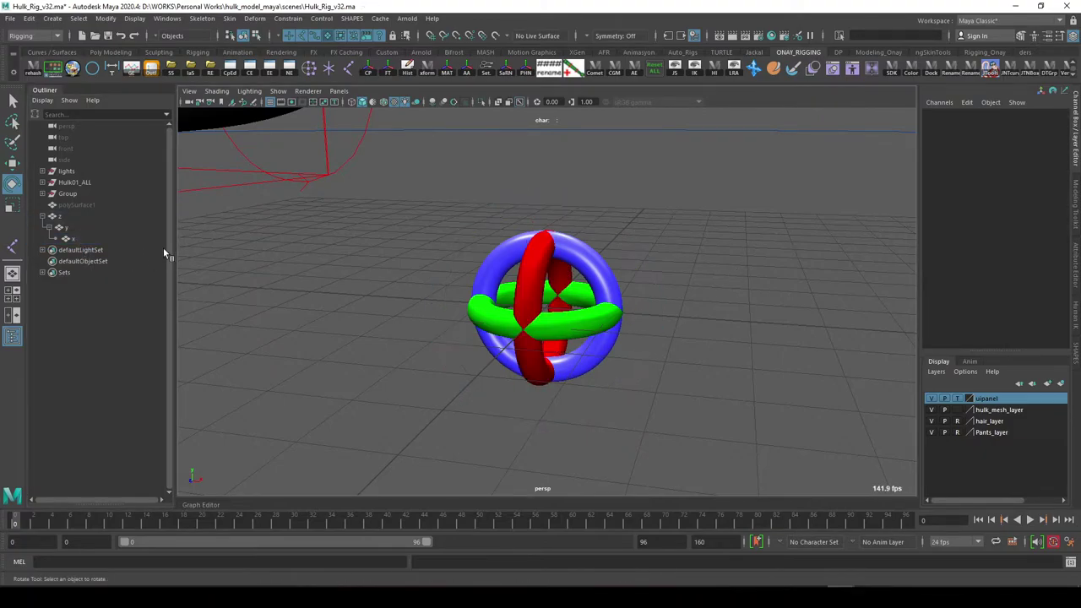
{"action": "left_click", "coordinate": [73, 240]}
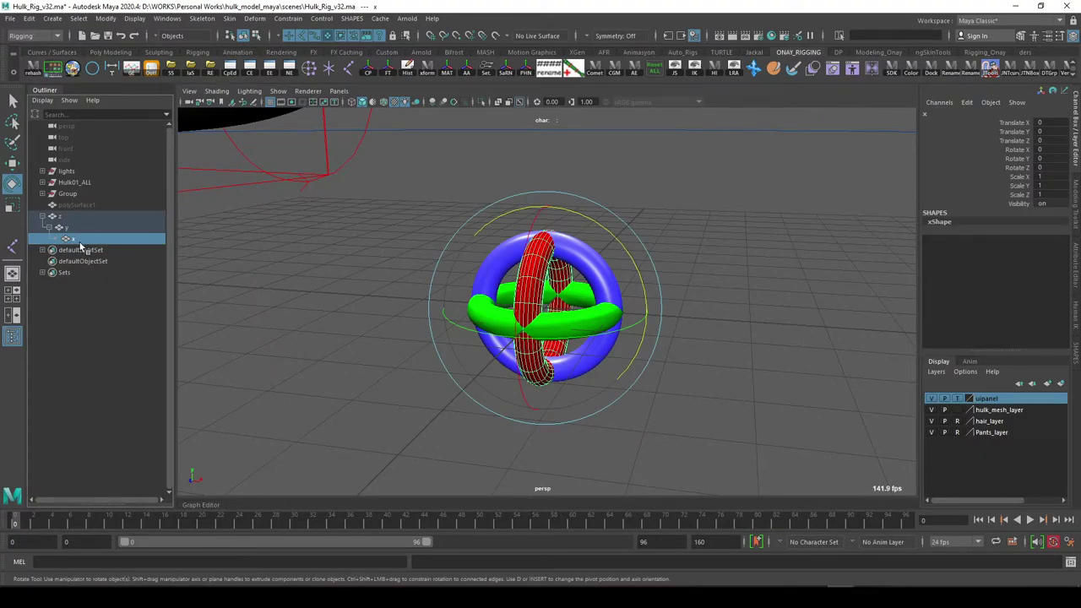
{"action": "scroll", "coordinate": [625, 258], "scroll_direction": "down", "scroll_amount": 3}
Zoom in on the Hulk's chest, select the left shoulder control, and orbit to face it.
{"action": "scroll", "coordinate": [591, 266], "scroll_direction": "down", "scroll_amount": 3}
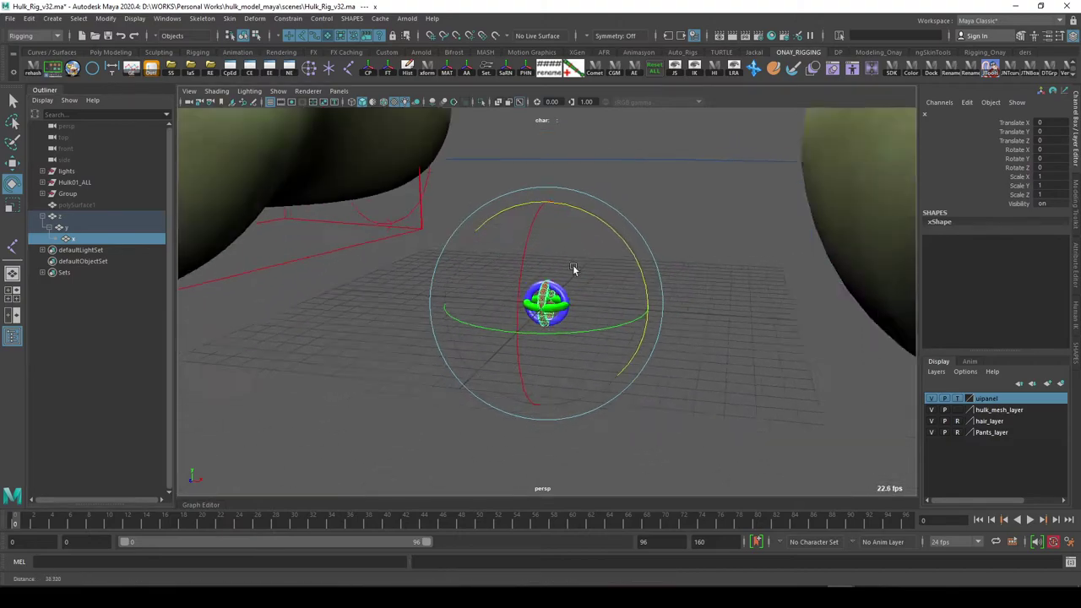
{"action": "scroll", "coordinate": [591, 253], "scroll_direction": "down", "scroll_amount": 3}
{"action": "scroll", "coordinate": [648, 205], "scroll_direction": "down", "scroll_amount": 2}
{"action": "mouse_move", "coordinate": [647, 205]}
{"action": "middle_mouse_down", "text": "alt"}
{"action": "mouse_move", "coordinate": [622, 290]}
{"action": "mouse_move", "coordinate": [628, 391]}
{"action": "mouse_move", "coordinate": [627, 297]}
{"action": "middle_mouse_up", "text": "alt"}
{"action": "left_click", "coordinate": [648, 201]}
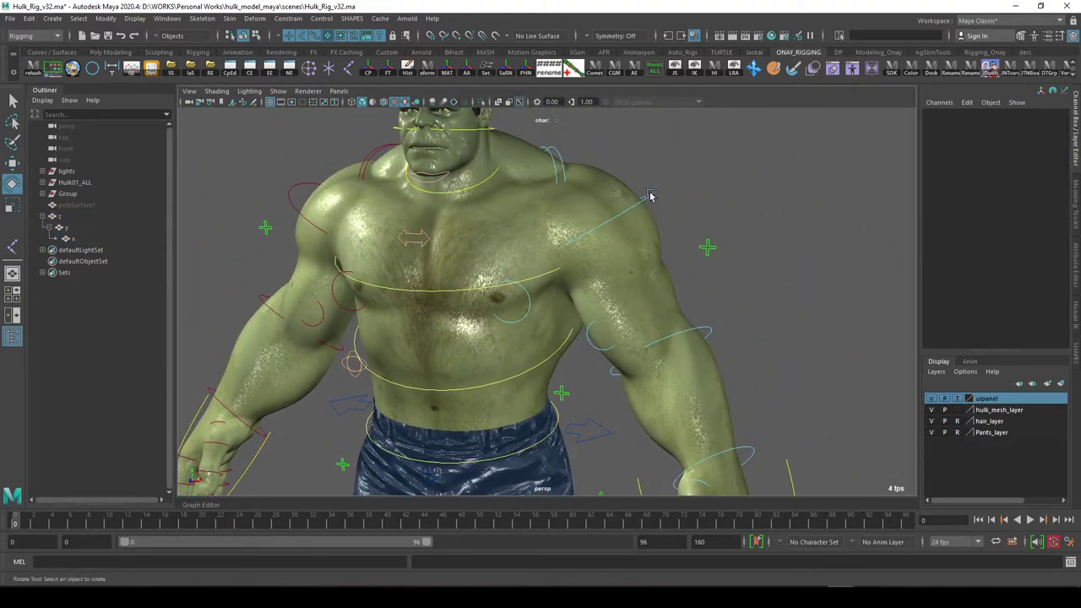
{"action": "left_click", "coordinate": [648, 196]}
{"action": "left_click_drag", "start_coordinate": [651, 242], "coordinate": [632, 253], "text": "alt"}
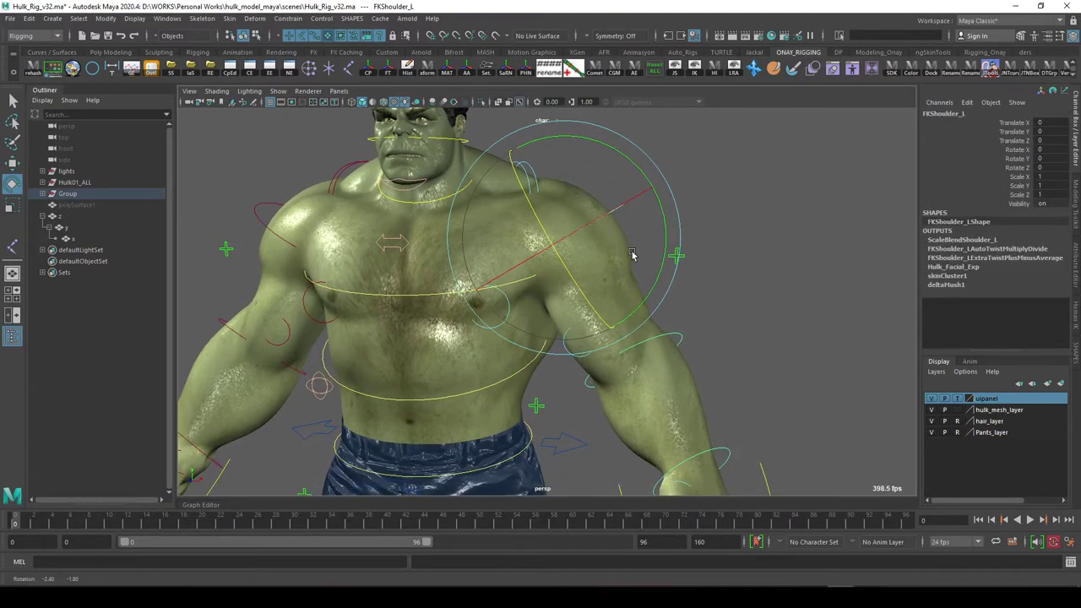
{"action": "mouse_move", "coordinate": [678, 218]}
{"action": "left_mouse_down", "text": "alt"}
{"action": "mouse_move", "coordinate": [555, 255]}
{"action": "mouse_move", "coordinate": [607, 309]}
{"action": "left_mouse_up", "text": "alt"}
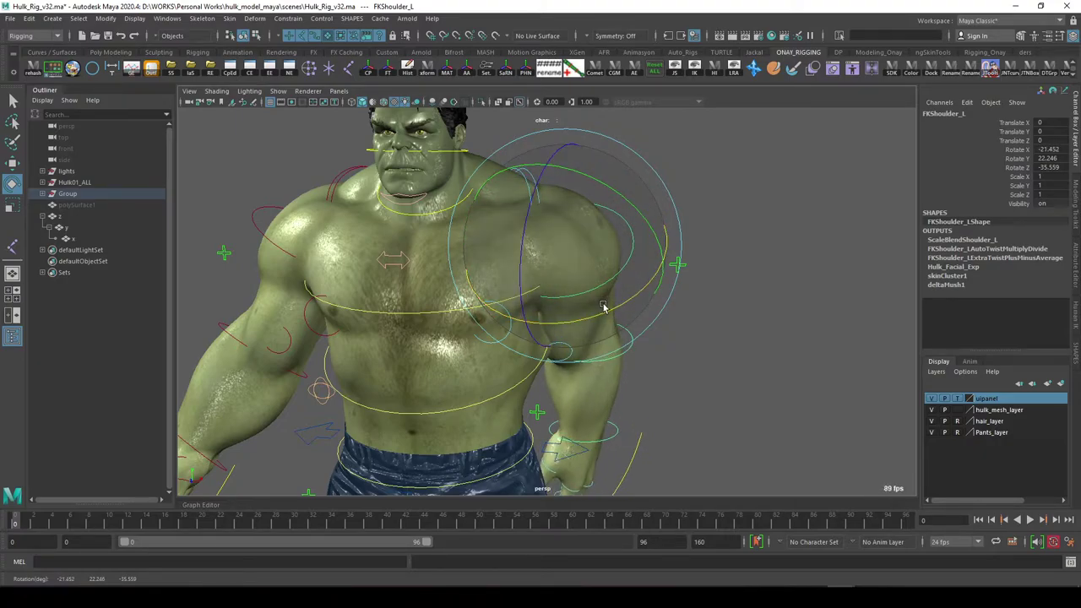
Zero FKShoulder_L, then rotate it to -3.086, 21.482, -18.192.
{"action": "left_click", "coordinate": [655, 68]}
{"action": "left_click_drag", "start_coordinate": [645, 185], "coordinate": [647, 226]}
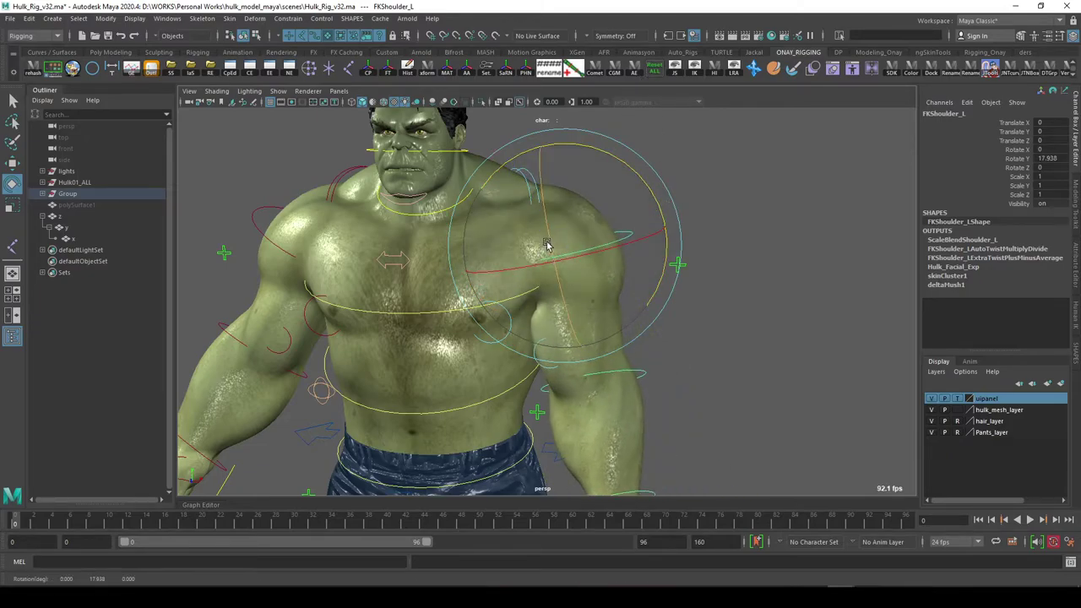
{"action": "left_click", "coordinate": [656, 75]}
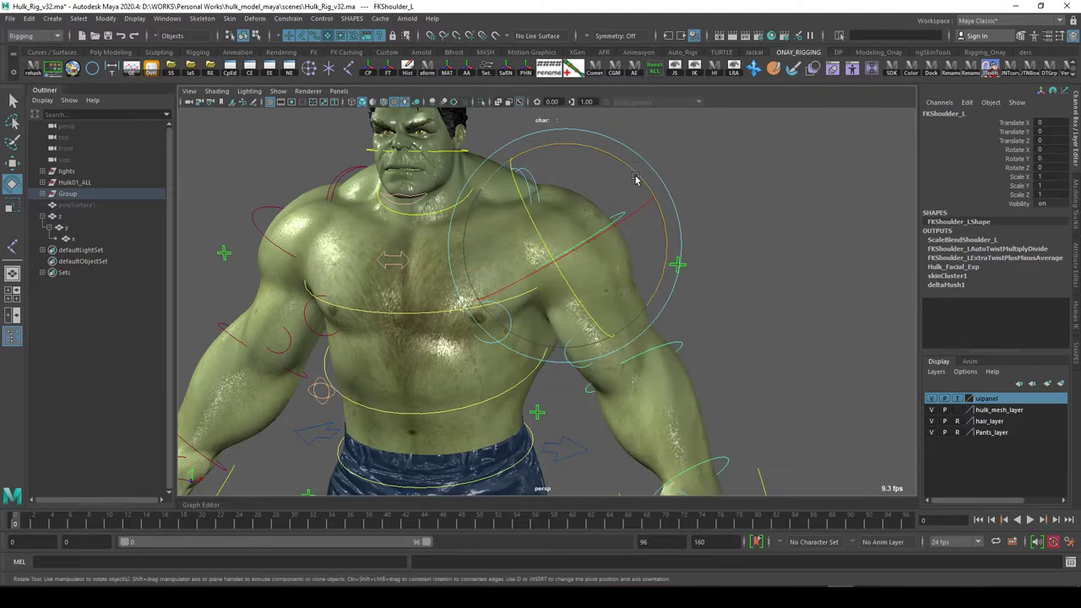
{"action": "mouse_move", "coordinate": [642, 187]}
{"action": "left_mouse_down"}
{"action": "mouse_move", "coordinate": [549, 235]}
{"action": "mouse_move", "coordinate": [607, 285]}
{"action": "left_mouse_up"}
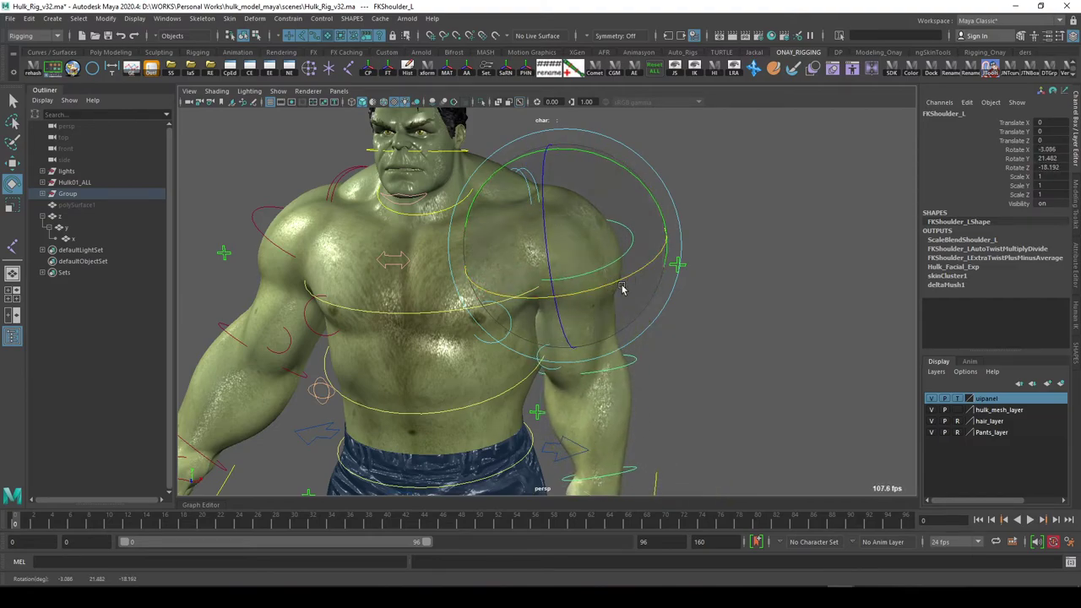
Check FKShoulder_L's Rotate Order list without changing it and zero its rotation.
{"action": "left_click", "coordinate": [1075, 268]}
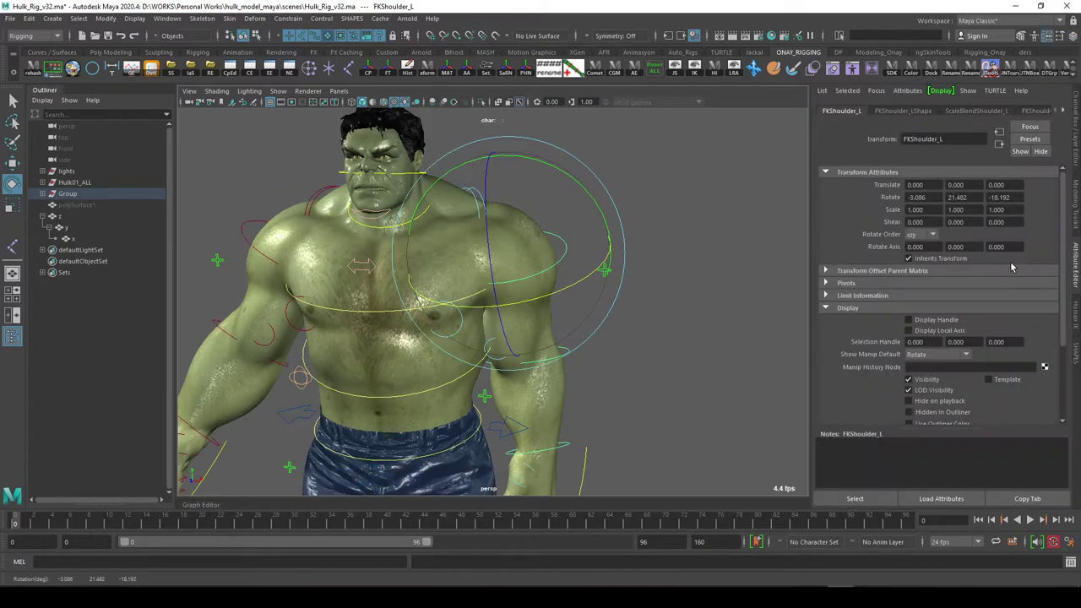
{"action": "left_click", "coordinate": [910, 236]}
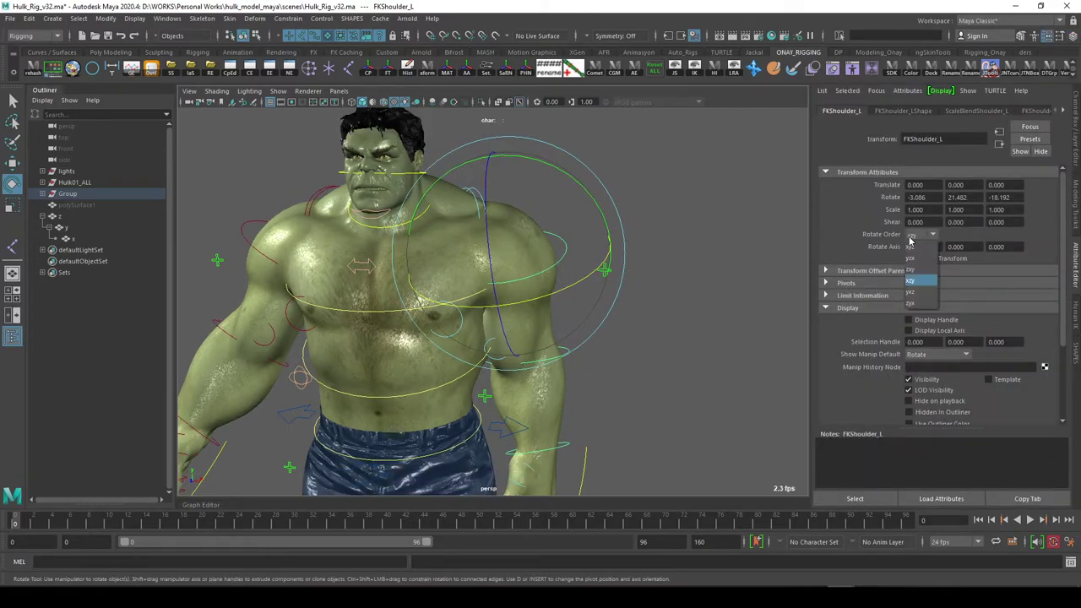
{"action": "left_click", "coordinate": [912, 240]}
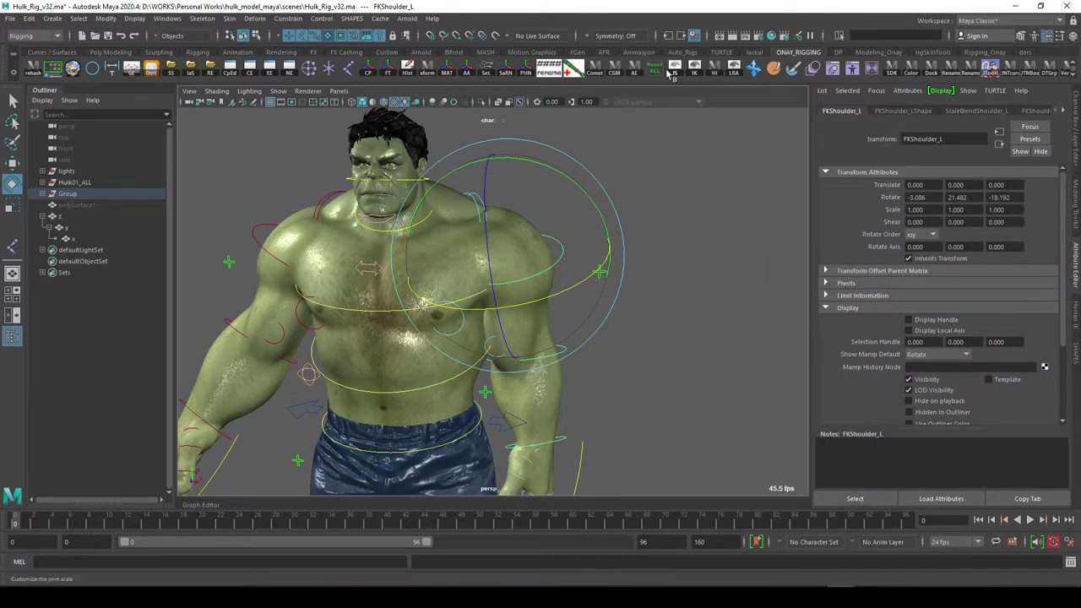
{"action": "left_click", "coordinate": [674, 68]}
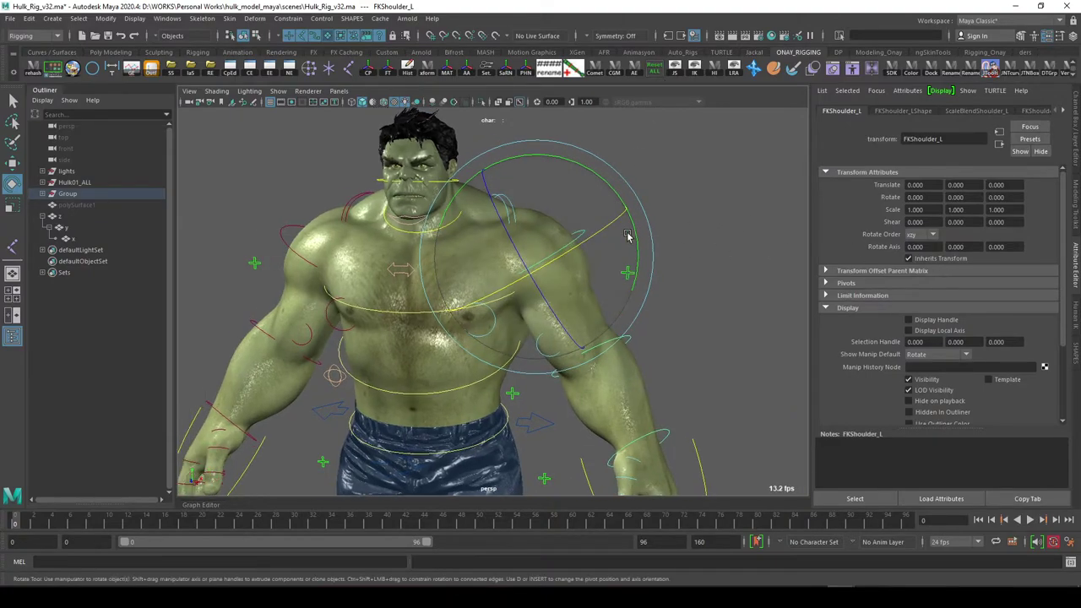
Orbit to a front view and select the left scapula control FKScapula_L.
{"action": "left_click_drag", "start_coordinate": [591, 237], "coordinate": [688, 222], "text": "alt"}
{"action": "left_click", "coordinate": [689, 222]}
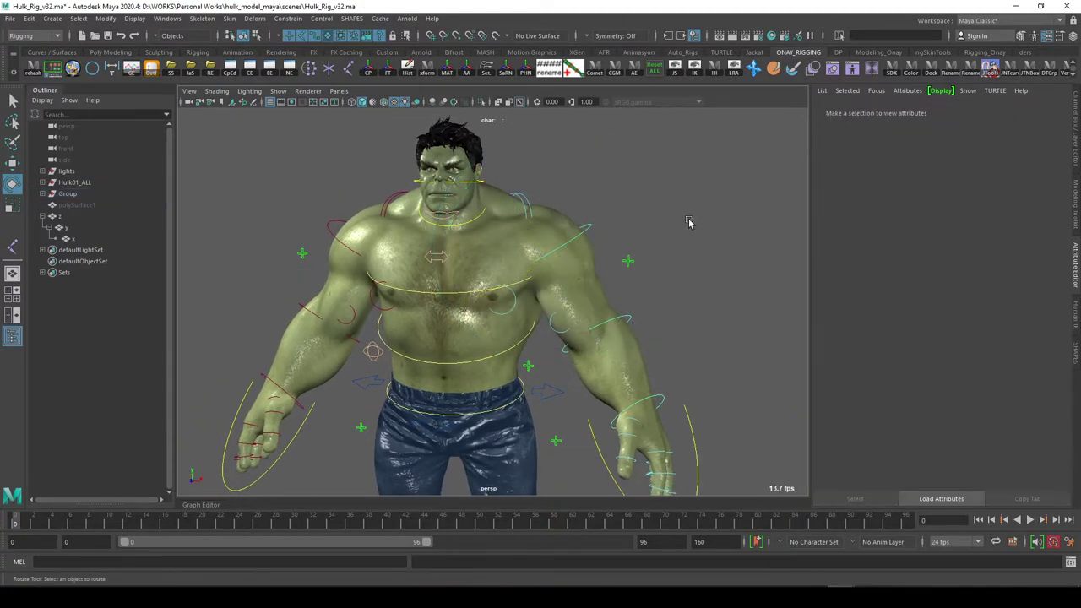
{"action": "left_click", "coordinate": [524, 203]}
Frame FKScapula_L and test-rotate it on each axis, undoing each trial rotation.
{"action": "key", "text": "f"}
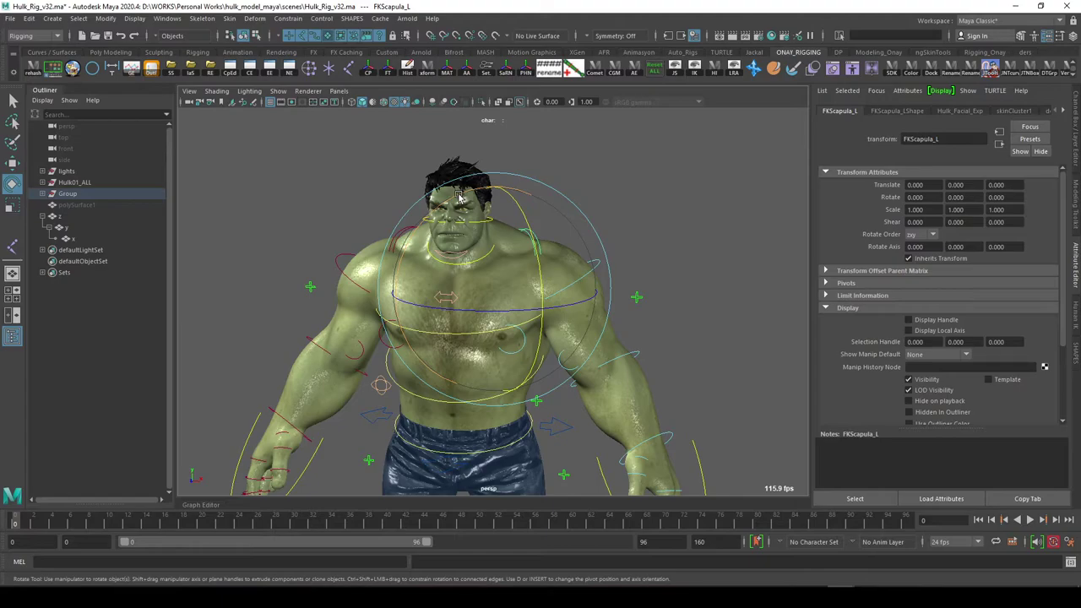
{"action": "left_click_drag", "start_coordinate": [457, 196], "coordinate": [550, 280]}
{"action": "key", "text": "ctrl+z"}
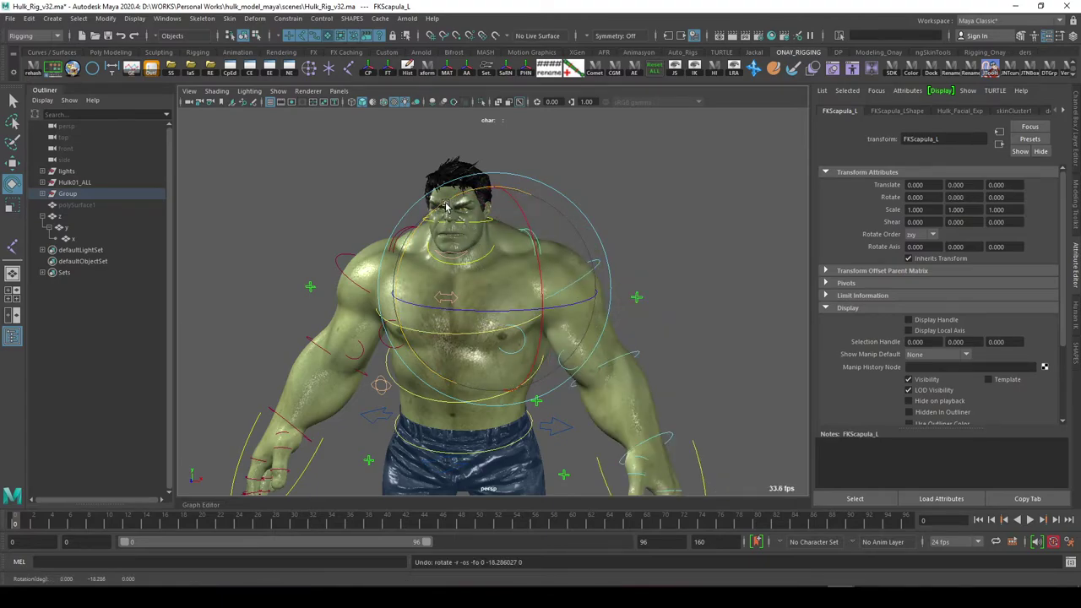
{"action": "left_click_drag", "start_coordinate": [442, 206], "coordinate": [445, 312]}
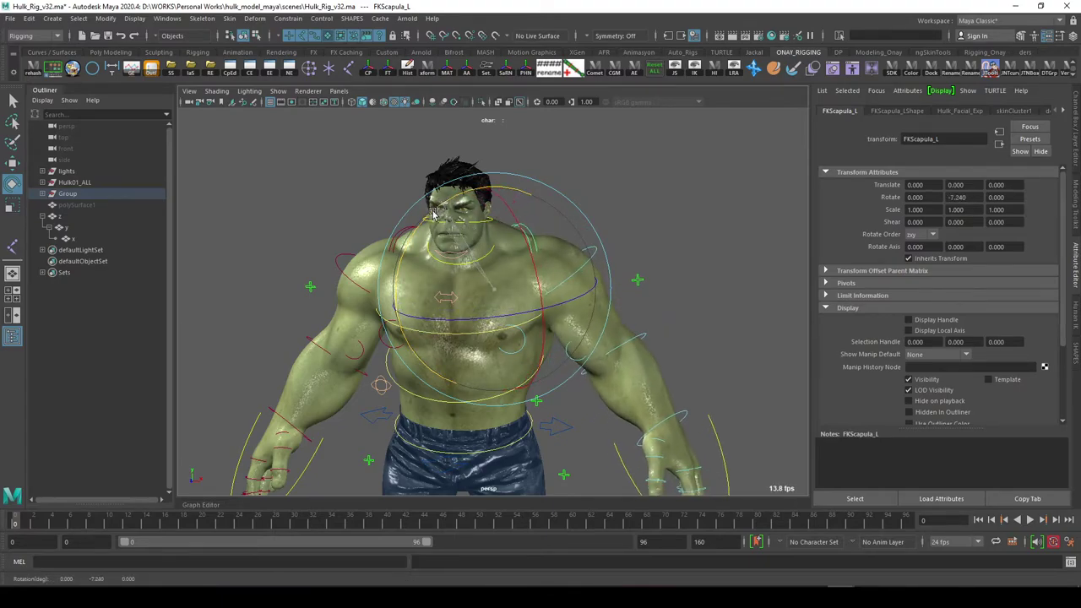
{"action": "key", "text": "ctrl+z"}
{"action": "key", "text": "ctrl+z"}
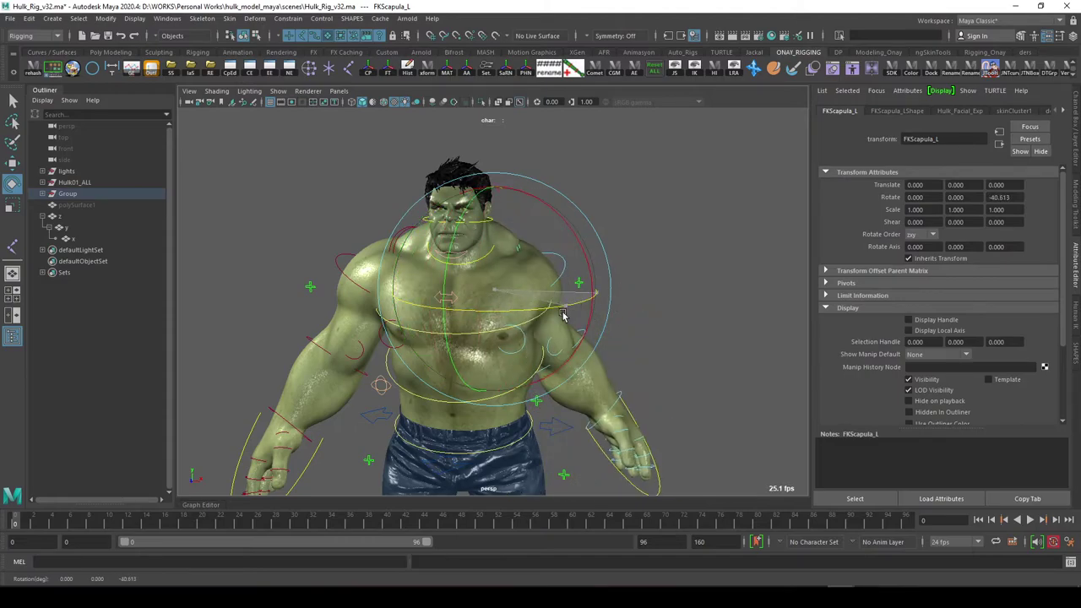
{"action": "mouse_move", "coordinate": [537, 275]}
{"action": "left_mouse_down"}
{"action": "mouse_move", "coordinate": [461, 207]}
{"action": "mouse_move", "coordinate": [448, 239]}
{"action": "mouse_move", "coordinate": [431, 222]}
{"action": "mouse_move", "coordinate": [536, 292]}
{"action": "mouse_move", "coordinate": [508, 254]}
{"action": "left_mouse_up"}
{"action": "key", "text": "ctrl+z"}
{"action": "key", "text": "ctrl+z"}
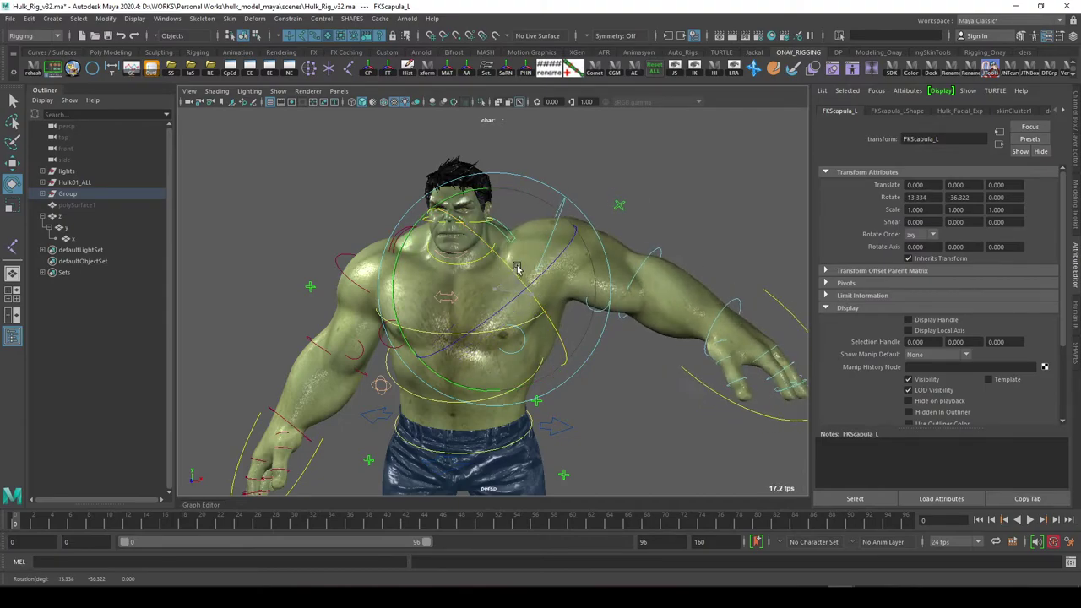
{"action": "key", "text": "ctrl+z"}
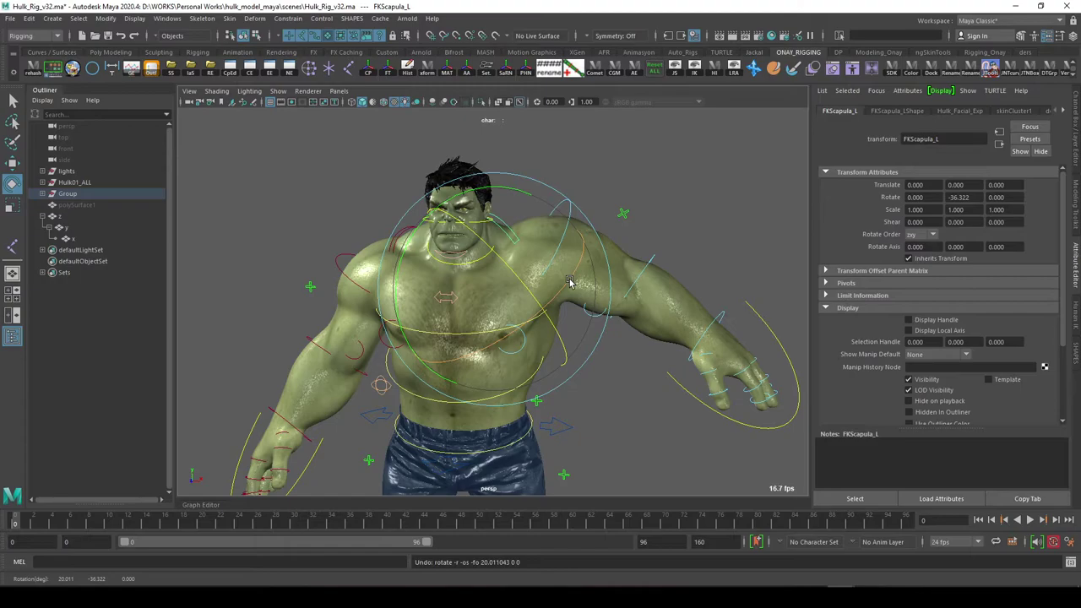
{"action": "left_click_drag", "start_coordinate": [570, 282], "coordinate": [564, 277]}
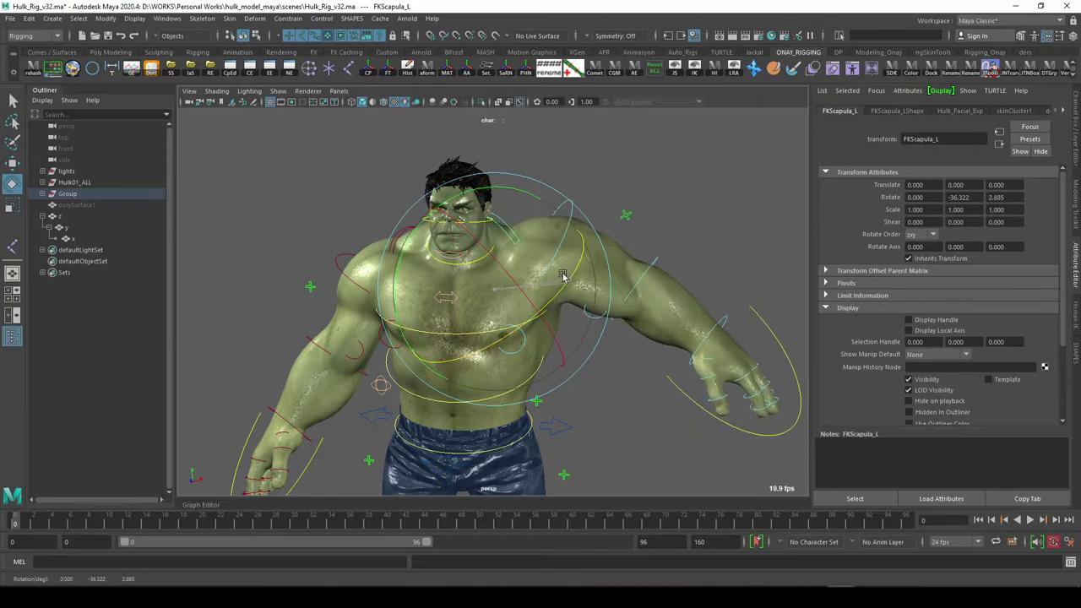
{"action": "key", "text": "ctrl+z"}
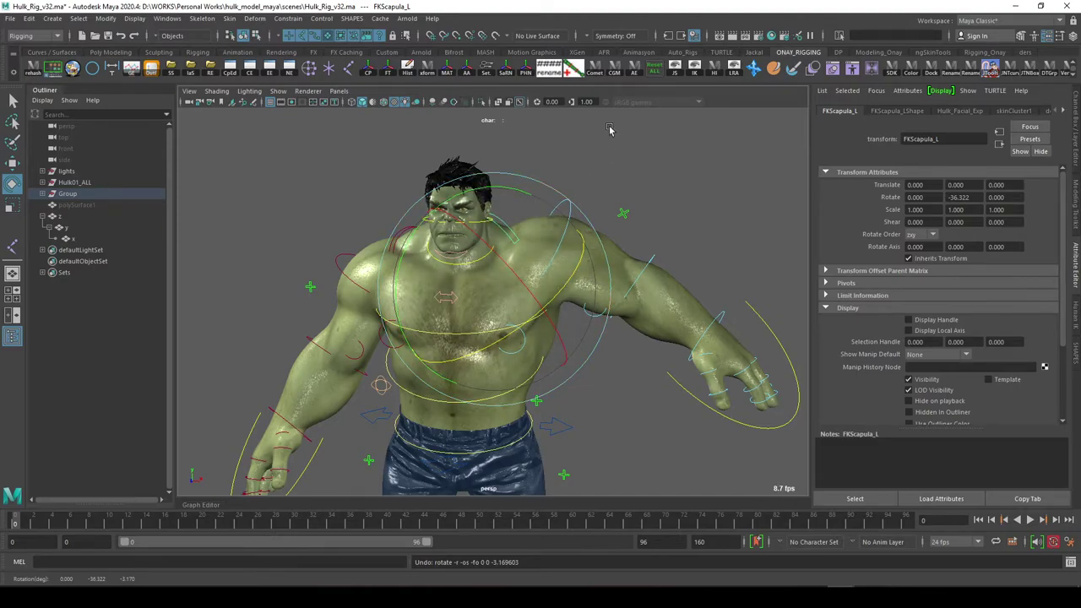
Return FKScapula_L to zero rotation and set its rotate order to xzy.
{"action": "key", "text": "ctrl+z"}
{"action": "left_click", "coordinate": [921, 234]}
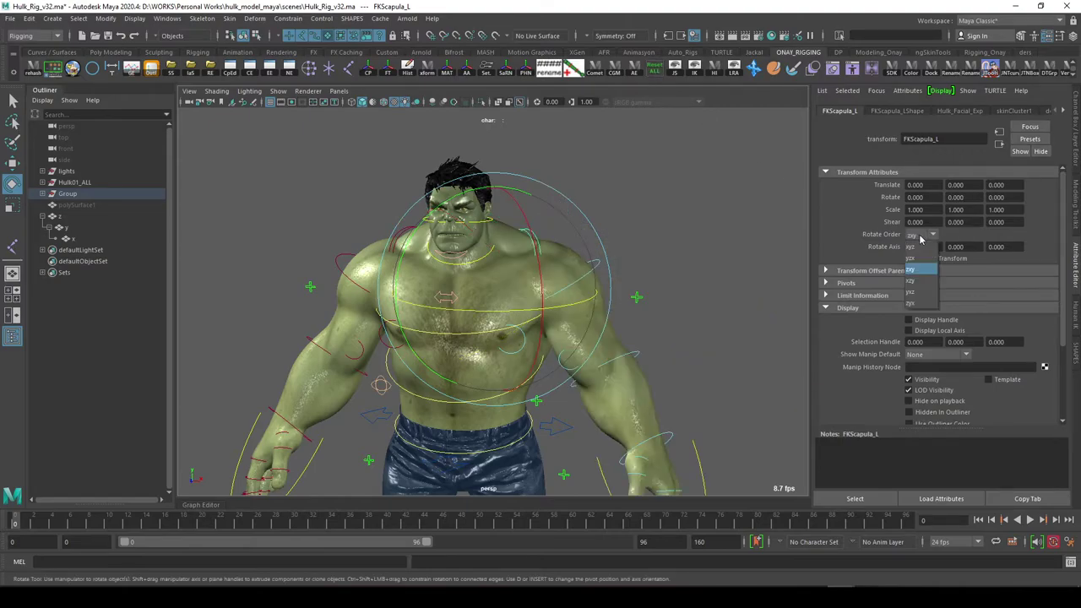
{"action": "left_click", "coordinate": [918, 281]}
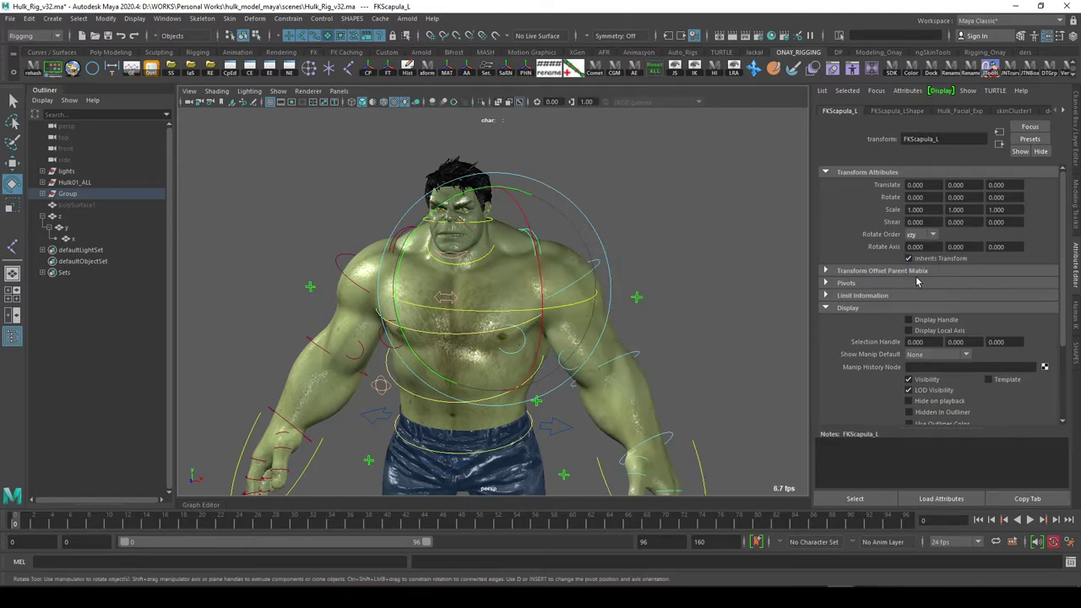
Click through the shoulder and scapula controls, then select the FKChest_M chest ring.
{"action": "left_click", "coordinate": [637, 251]}
{"action": "left_click", "coordinate": [602, 266]}
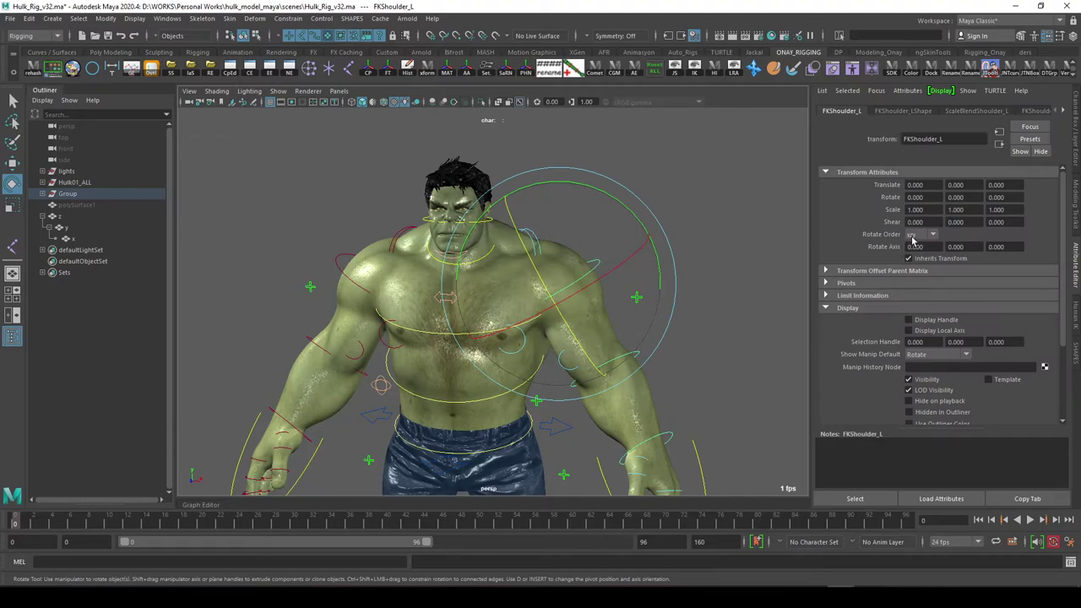
{"action": "left_click", "coordinate": [688, 205]}
{"action": "left_click", "coordinate": [532, 243]}
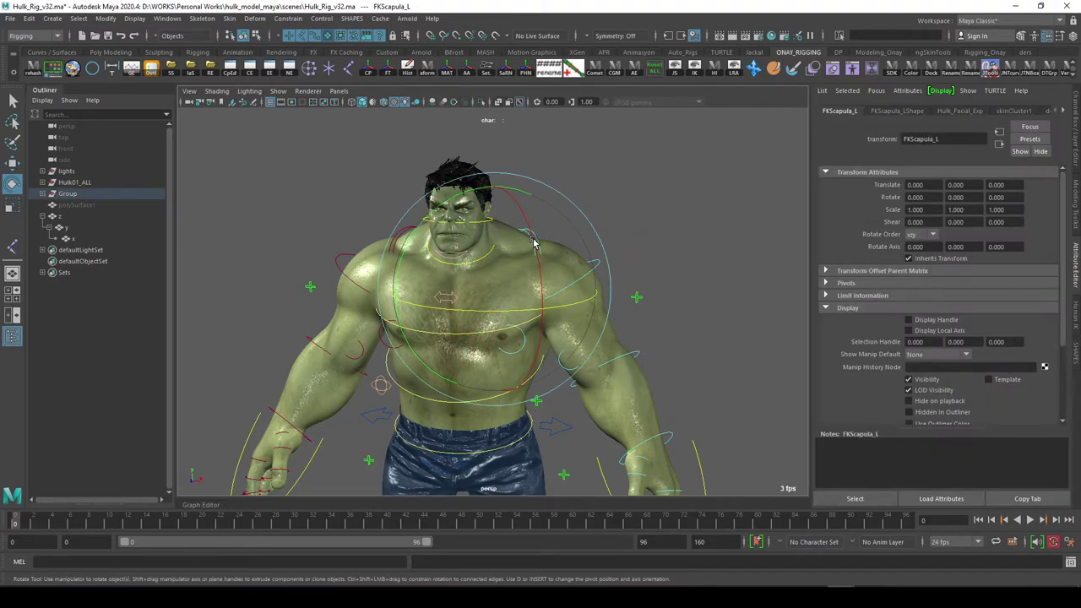
{"action": "left_click", "coordinate": [613, 277]}
{"action": "left_click", "coordinate": [525, 233]}
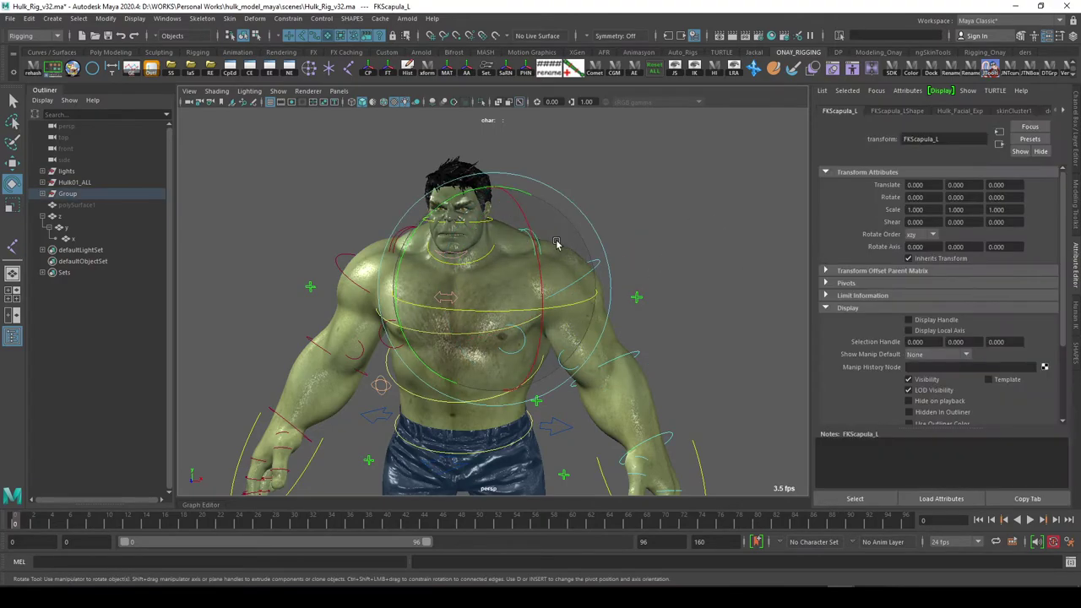
{"action": "middle_click_drag", "start_coordinate": [616, 295], "coordinate": [621, 264], "text": "alt"}
{"action": "left_click", "coordinate": [500, 361]}
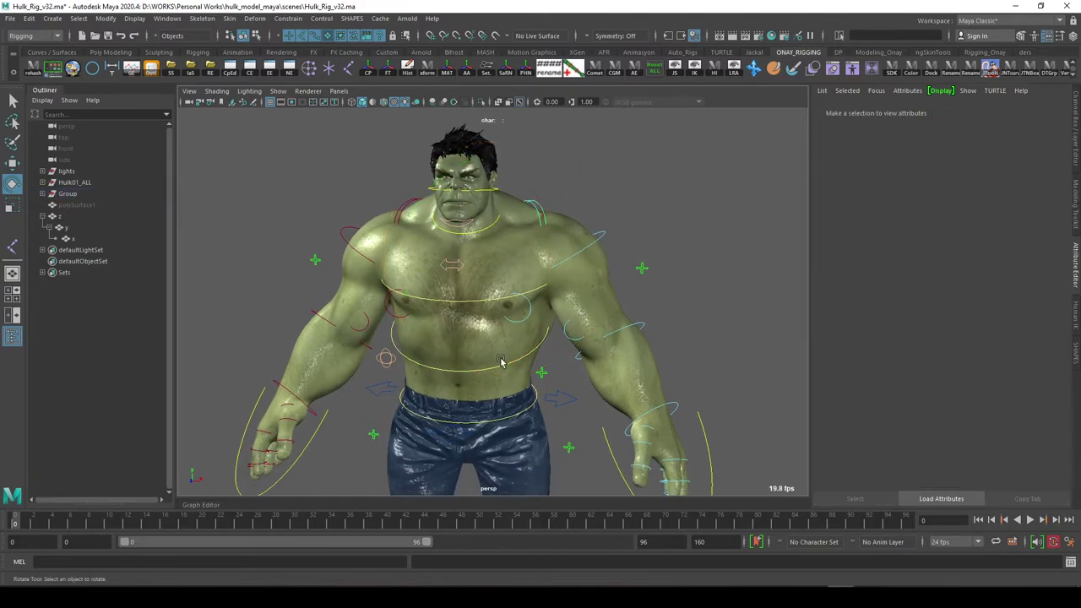
{"action": "left_click", "coordinate": [481, 304]}
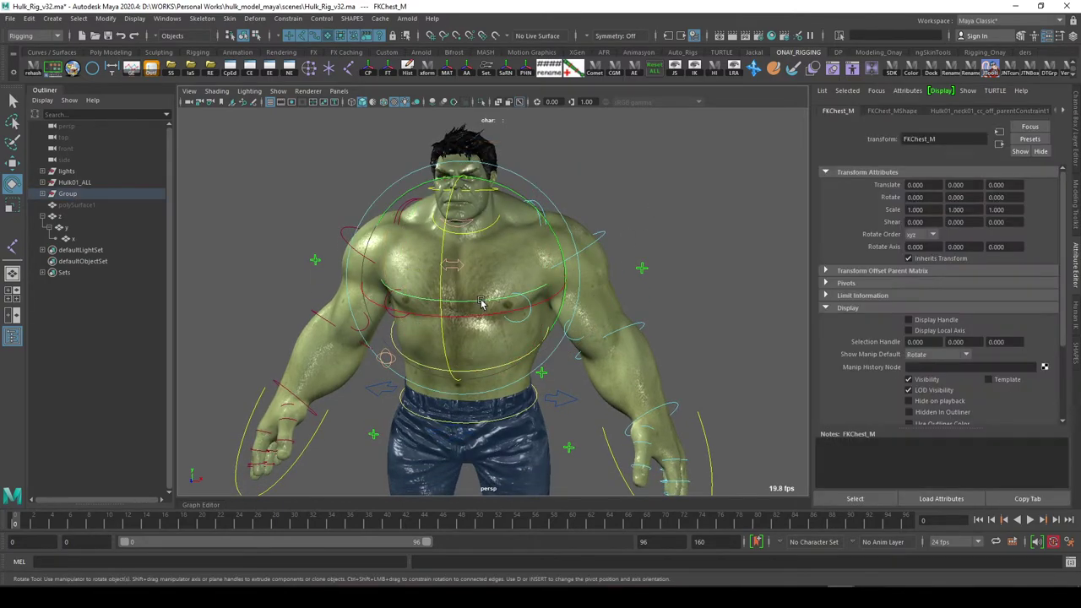
{"action": "left_click", "coordinate": [441, 260]}
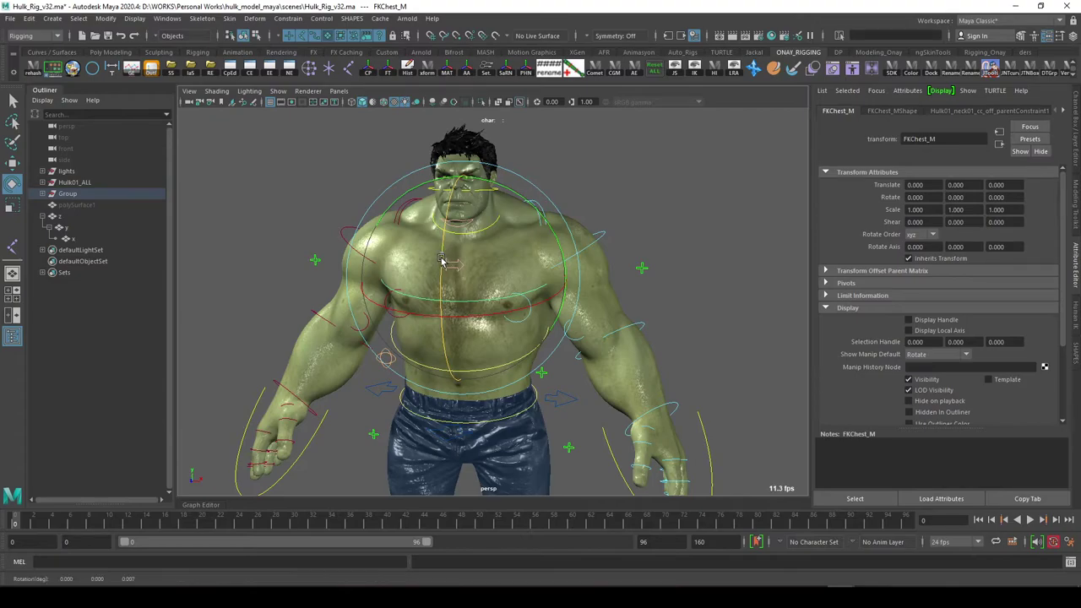
{"action": "mouse_move", "coordinate": [441, 260]}
{"action": "left_mouse_down"}
{"action": "mouse_move", "coordinate": [448, 302]}
{"action": "mouse_move", "coordinate": [512, 331]}
{"action": "left_mouse_up"}
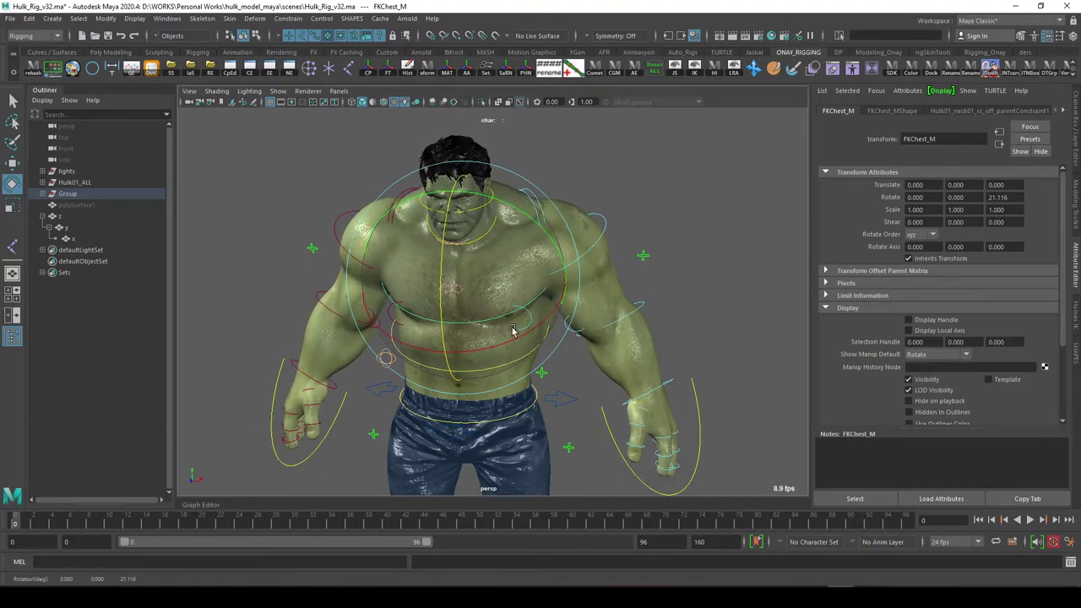
{"action": "key", "text": "ctrl+z"}
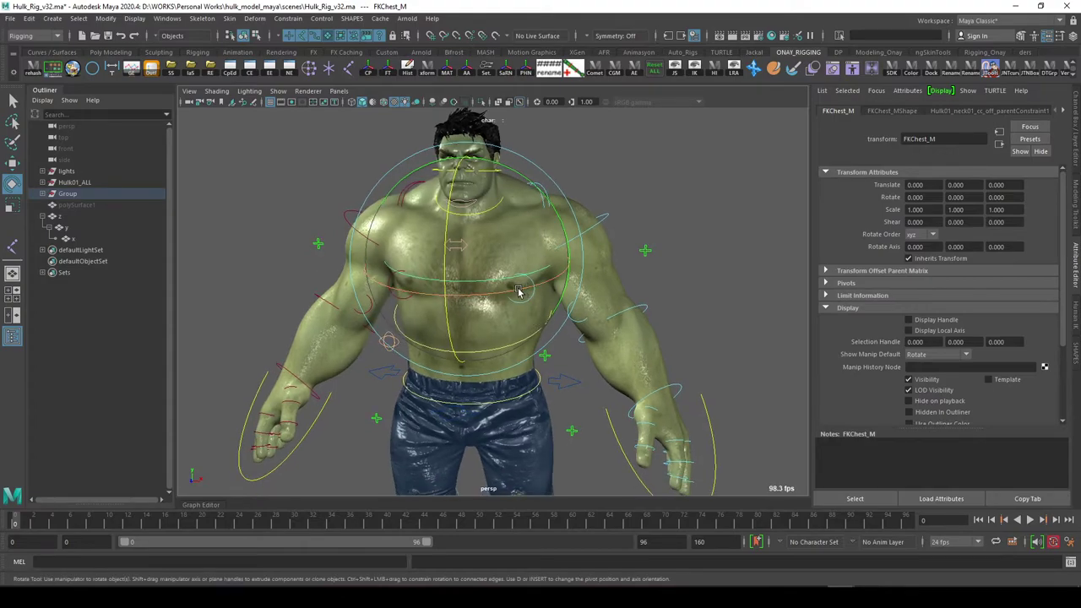
{"action": "left_click_drag", "start_coordinate": [519, 292], "coordinate": [498, 292]}
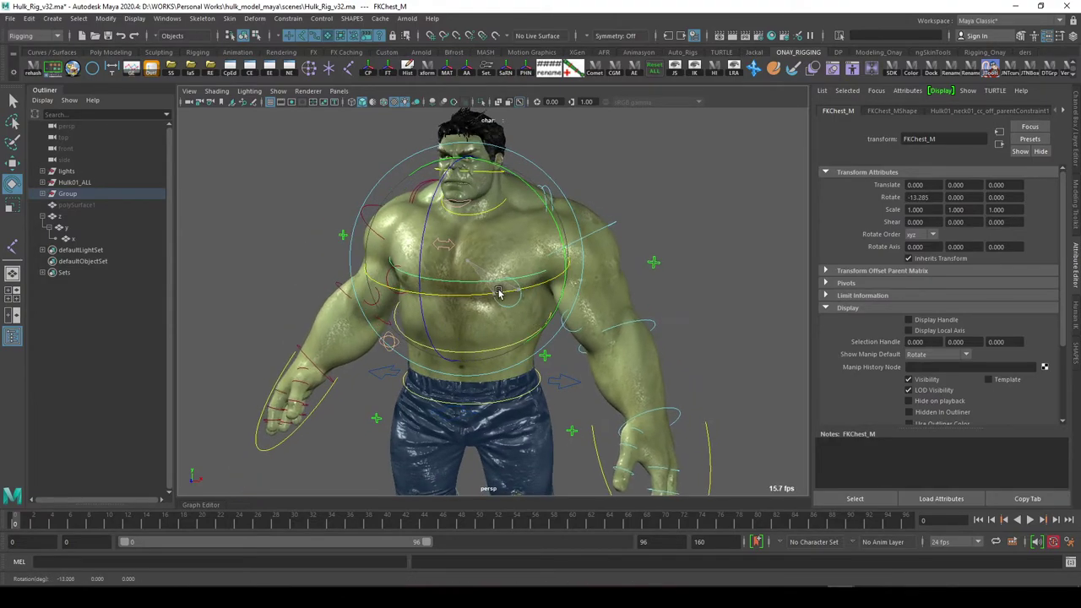
{"action": "key", "text": "ctrl+z"}
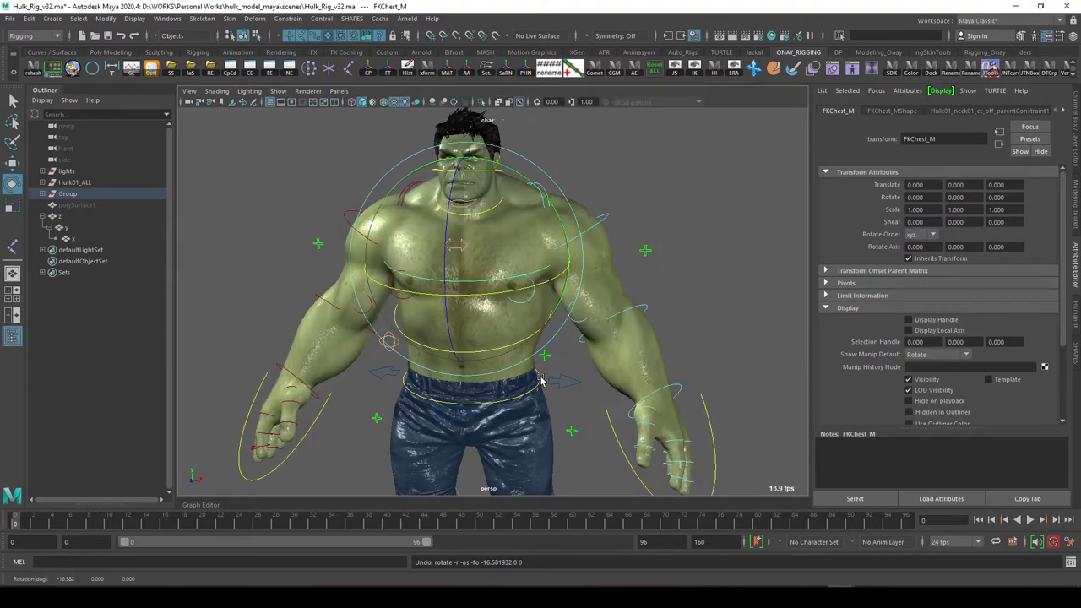
{"action": "left_click", "coordinate": [551, 384]}
Test-rotate RootX_M forward, sideways and around its vertical axis, undoing each rotation.
{"action": "middle_click_drag", "start_coordinate": [550, 385], "coordinate": [545, 329], "text": "alt"}
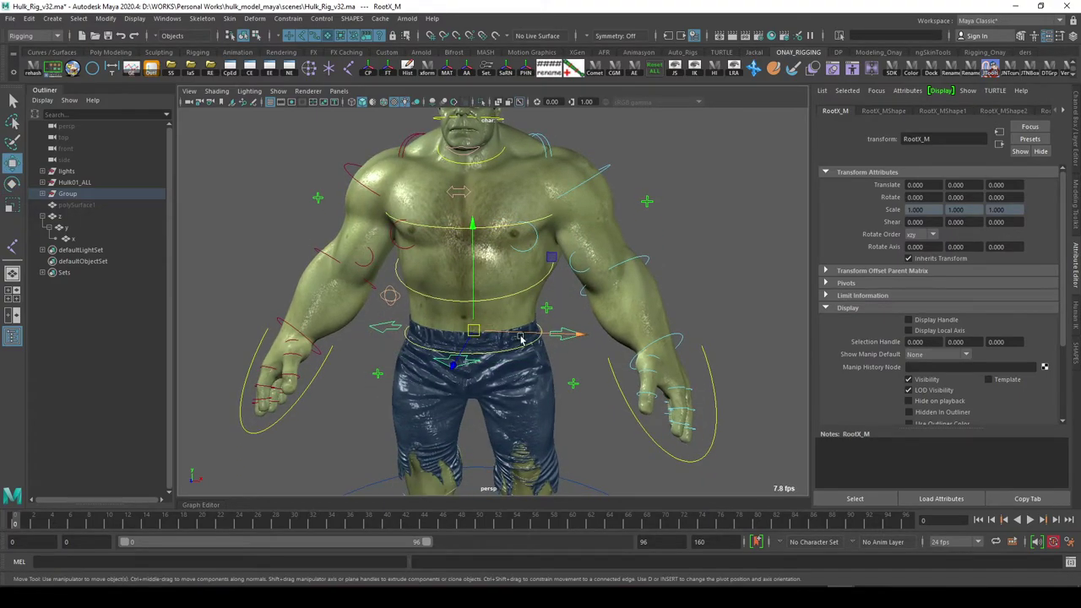
{"action": "key", "text": "e"}
{"action": "mouse_move", "coordinate": [470, 363]}
{"action": "left_mouse_down"}
{"action": "mouse_move", "coordinate": [454, 325]}
{"action": "mouse_move", "coordinate": [500, 354]}
{"action": "left_mouse_up"}
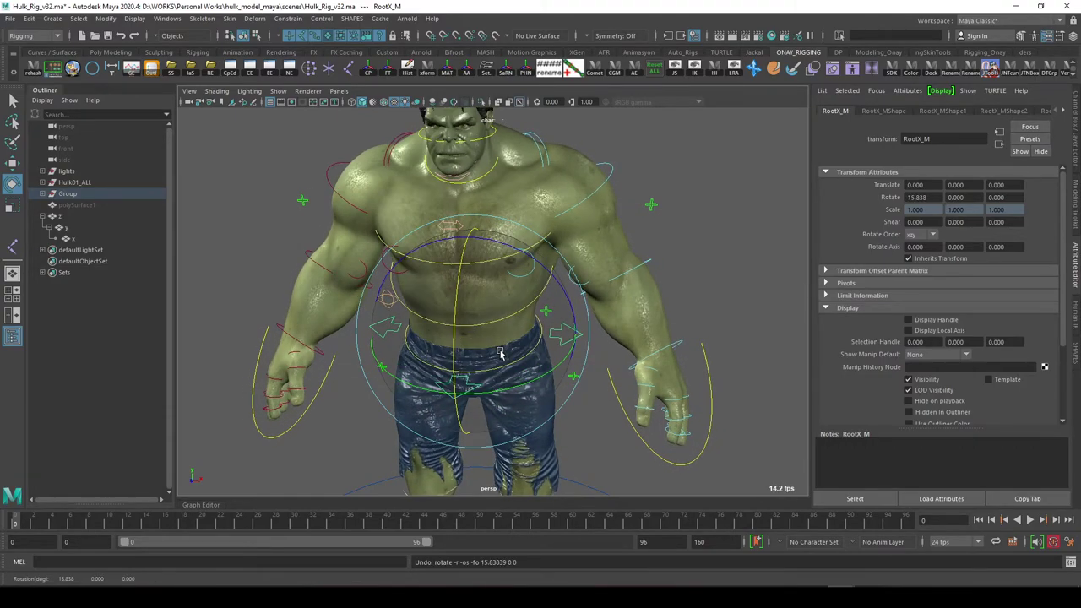
{"action": "key", "text": "ctrl+z"}
{"action": "mouse_move", "coordinate": [506, 342]}
{"action": "left_mouse_down"}
{"action": "mouse_move", "coordinate": [551, 254]}
{"action": "mouse_move", "coordinate": [547, 226]}
{"action": "left_mouse_up"}
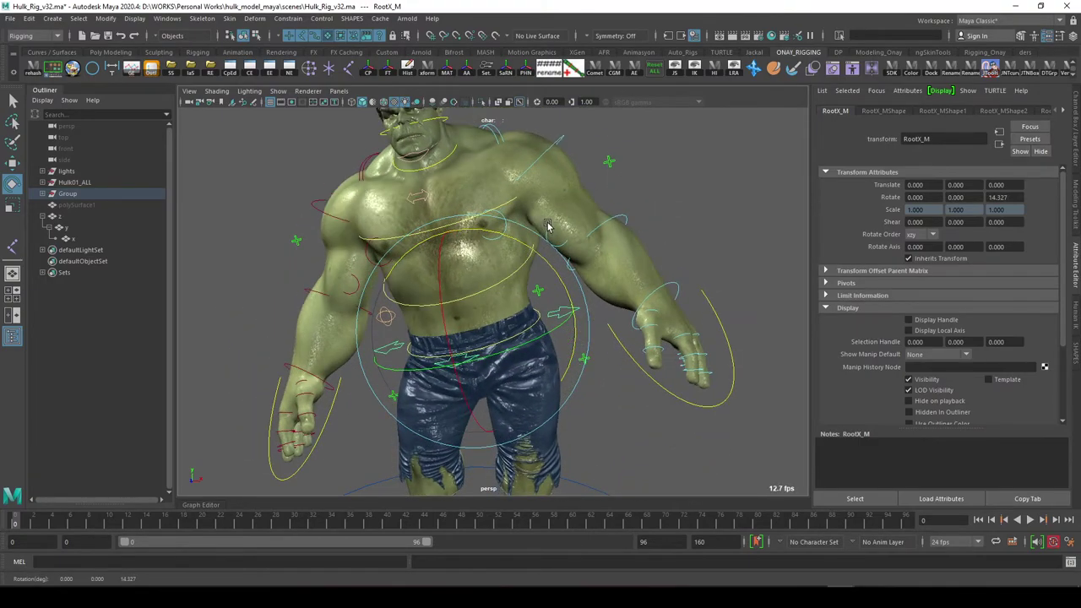
{"action": "key", "text": "ctrl+z"}
{"action": "left_click_drag", "start_coordinate": [511, 354], "coordinate": [572, 346]}
{"action": "key", "text": "ctrl+z"}
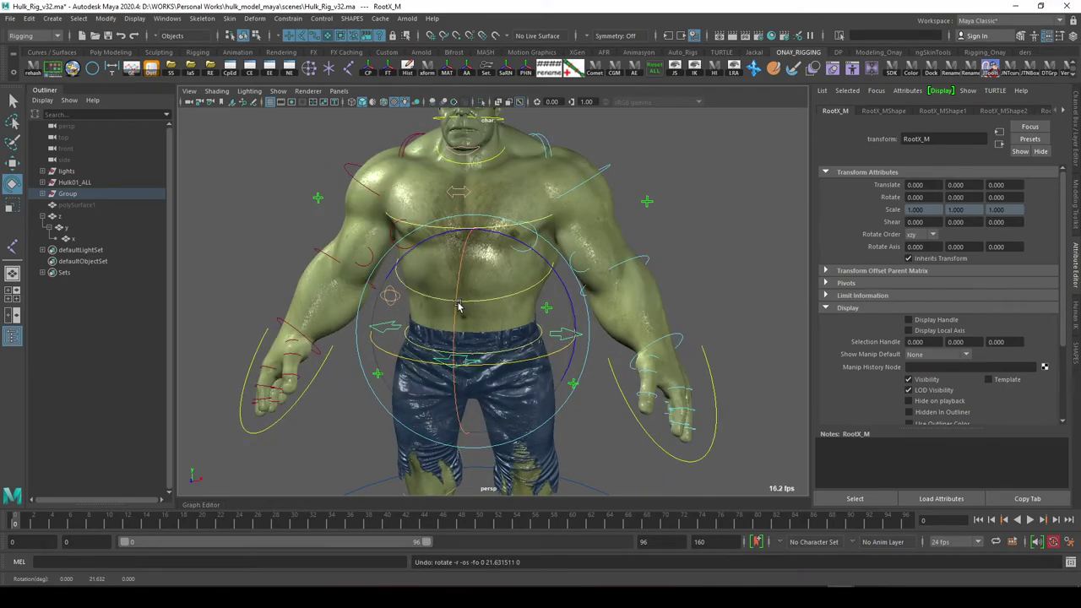
{"action": "mouse_move", "coordinate": [459, 307]}
{"action": "left_mouse_down"}
{"action": "mouse_move", "coordinate": [524, 357]}
{"action": "mouse_move", "coordinate": [548, 359]}
{"action": "mouse_move", "coordinate": [551, 325]}
{"action": "left_mouse_up"}
{"action": "key", "text": "ctrl+z"}
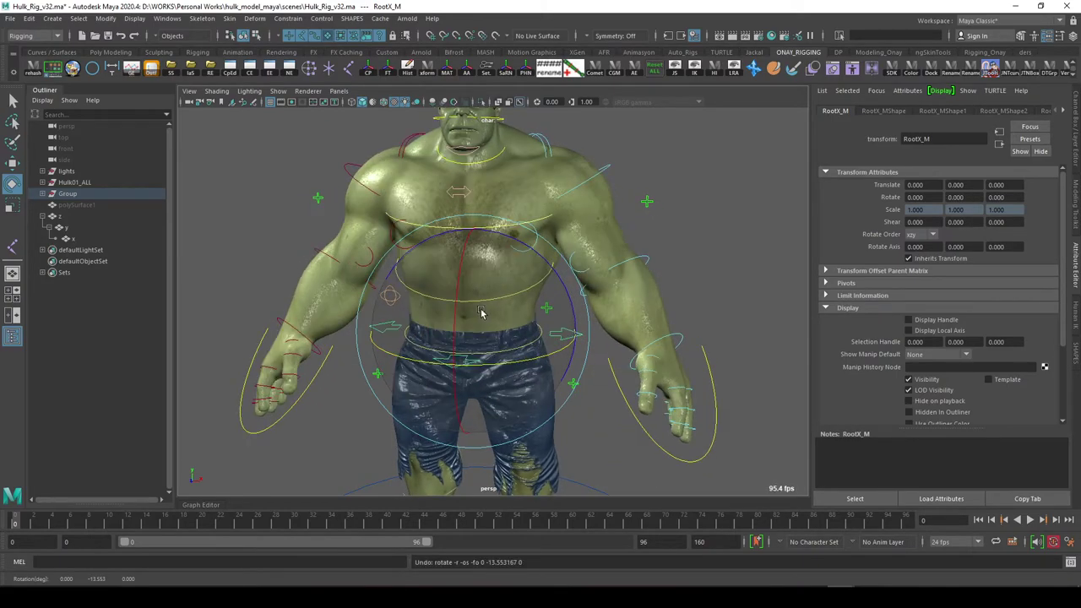
Set RootX_M's rotate order to zyx and reselect the root control.
{"action": "left_click", "coordinate": [921, 236]}
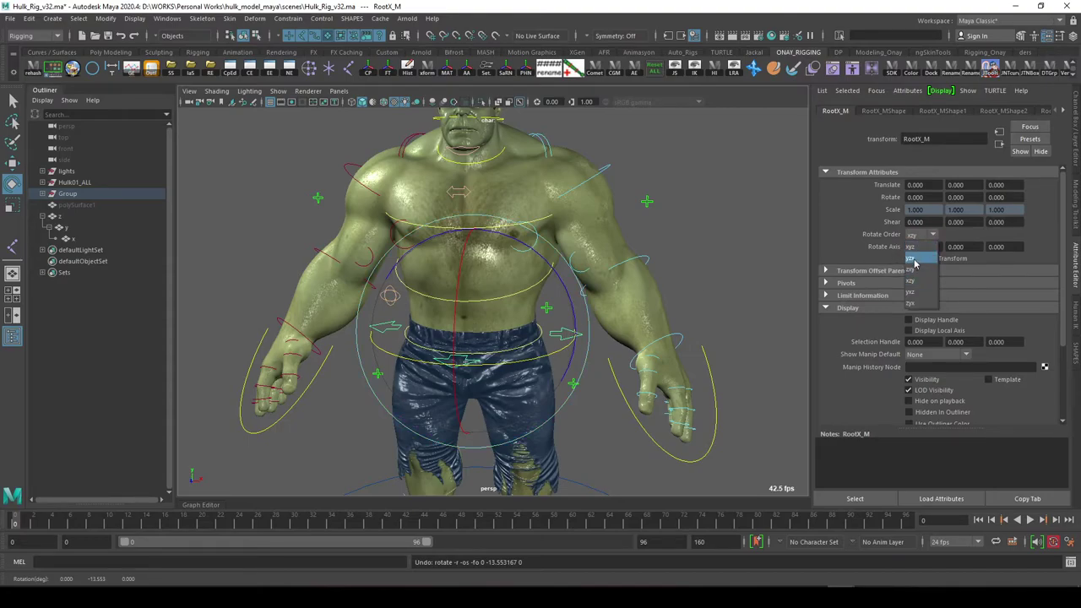
{"action": "left_click", "coordinate": [917, 304]}
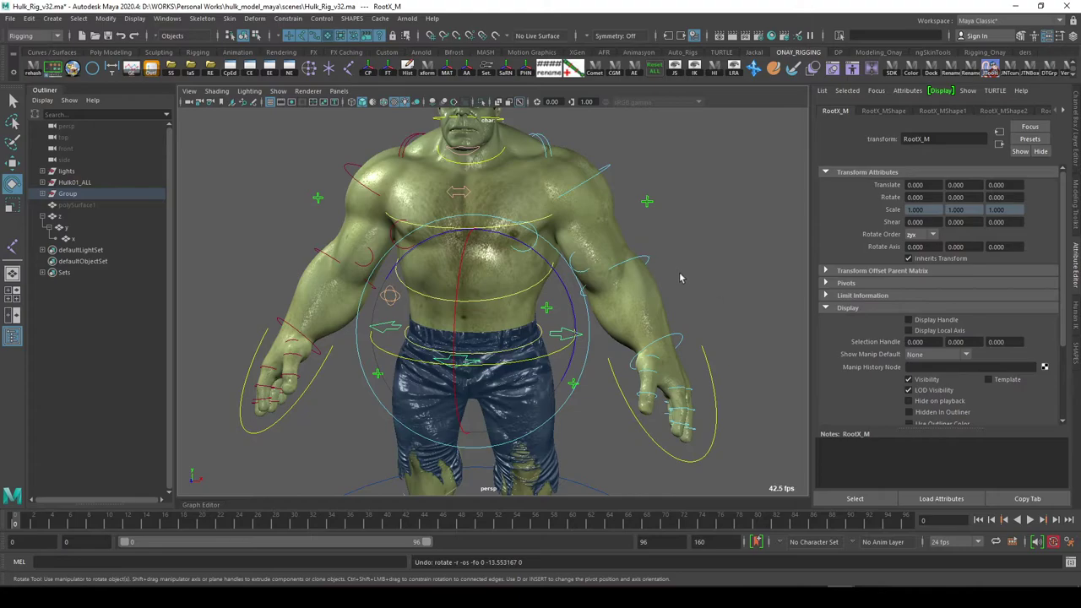
{"action": "left_click", "coordinate": [602, 334]}
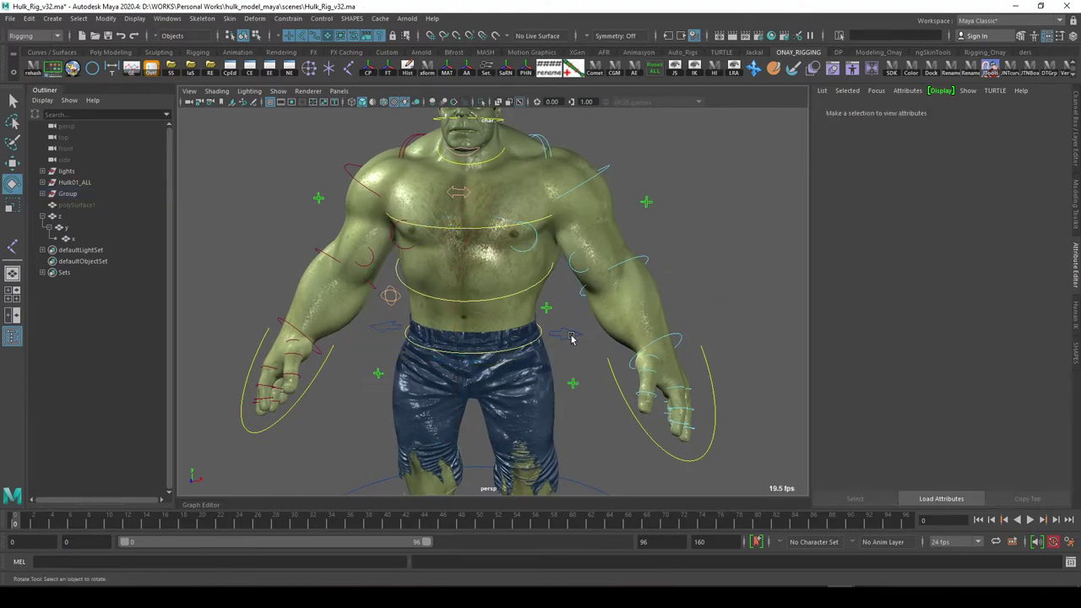
{"action": "left_click", "coordinate": [571, 338]}
Reframe the character with the Move tool active and select the FKScapula_L scapula control.
{"action": "key", "text": "w"}
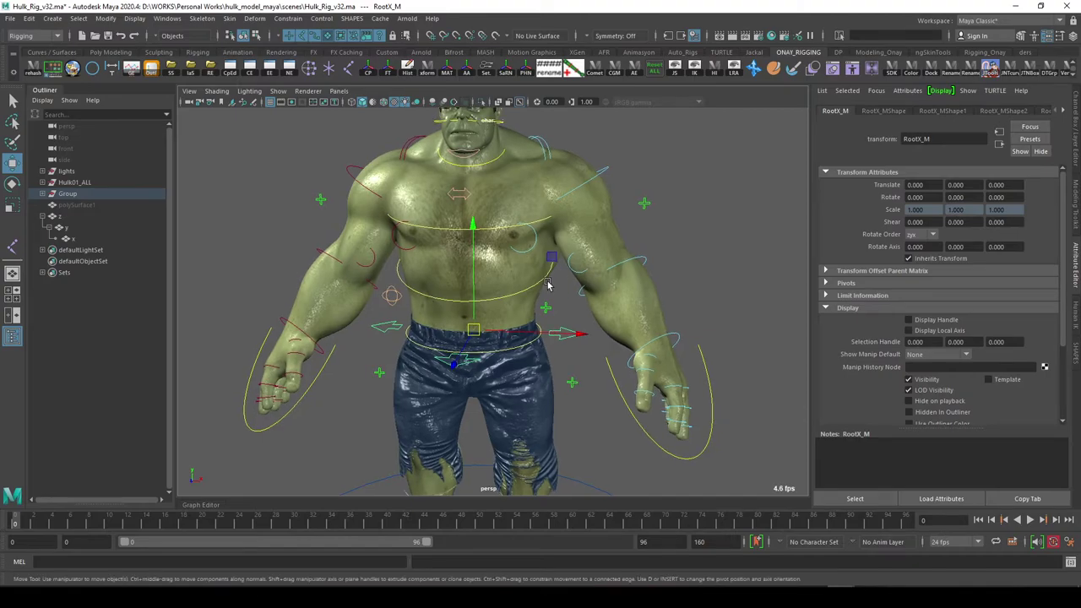
{"action": "left_click_drag", "start_coordinate": [543, 283], "coordinate": [564, 301], "text": "alt"}
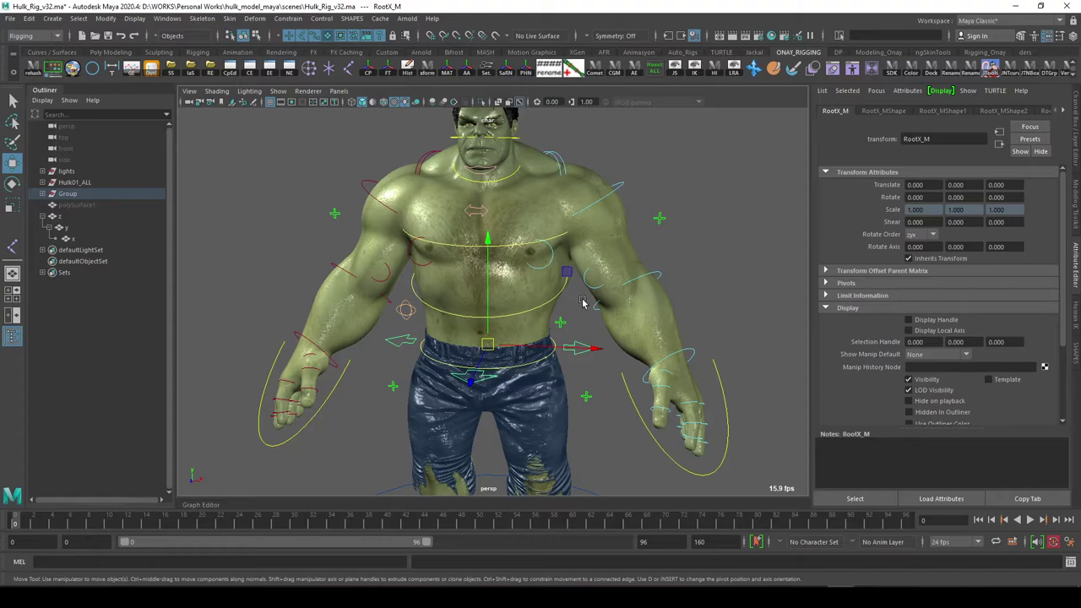
{"action": "mouse_move", "coordinate": [581, 302]}
{"action": "left_mouse_down", "text": "alt"}
{"action": "mouse_move", "coordinate": [589, 313]}
{"action": "mouse_move", "coordinate": [554, 320]}
{"action": "mouse_move", "coordinate": [583, 271]}
{"action": "left_mouse_up", "text": "alt"}
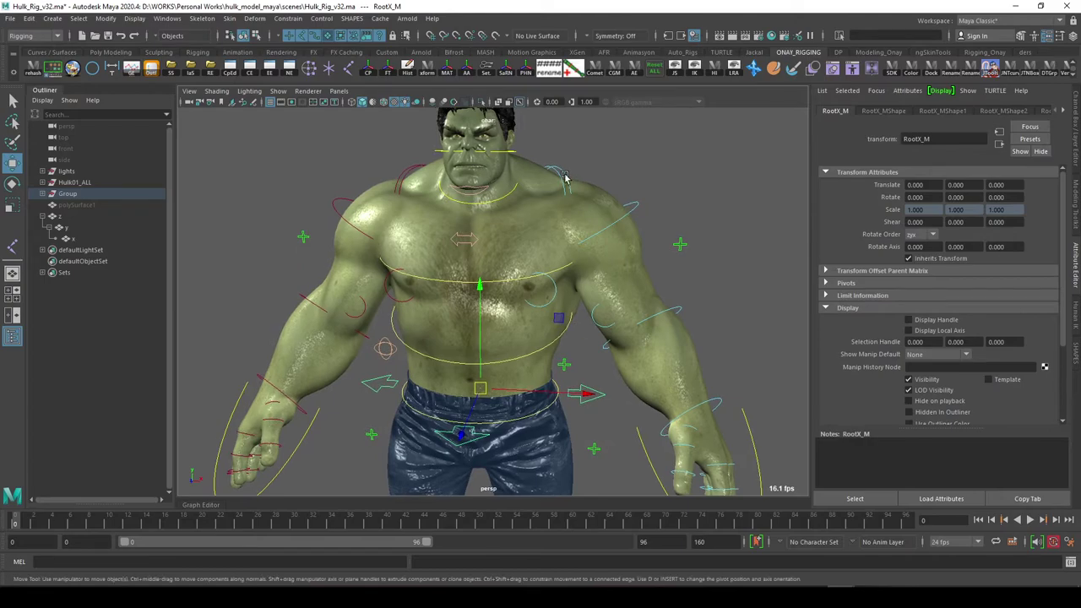
{"action": "left_click", "coordinate": [565, 176]}
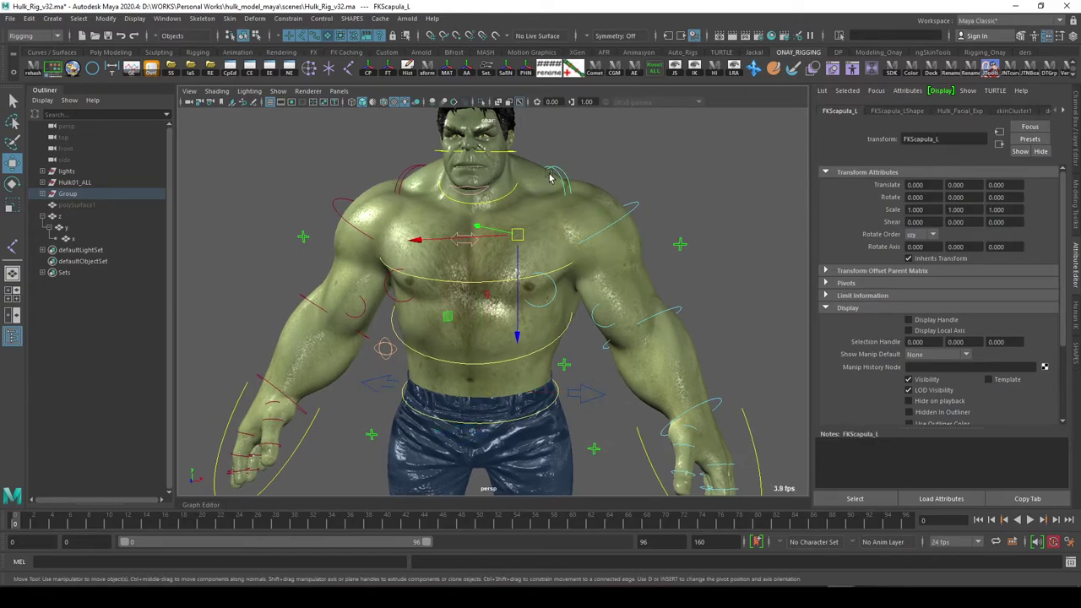
{"action": "left_click", "coordinate": [570, 182]}
{"action": "left_click", "coordinate": [639, 209]}
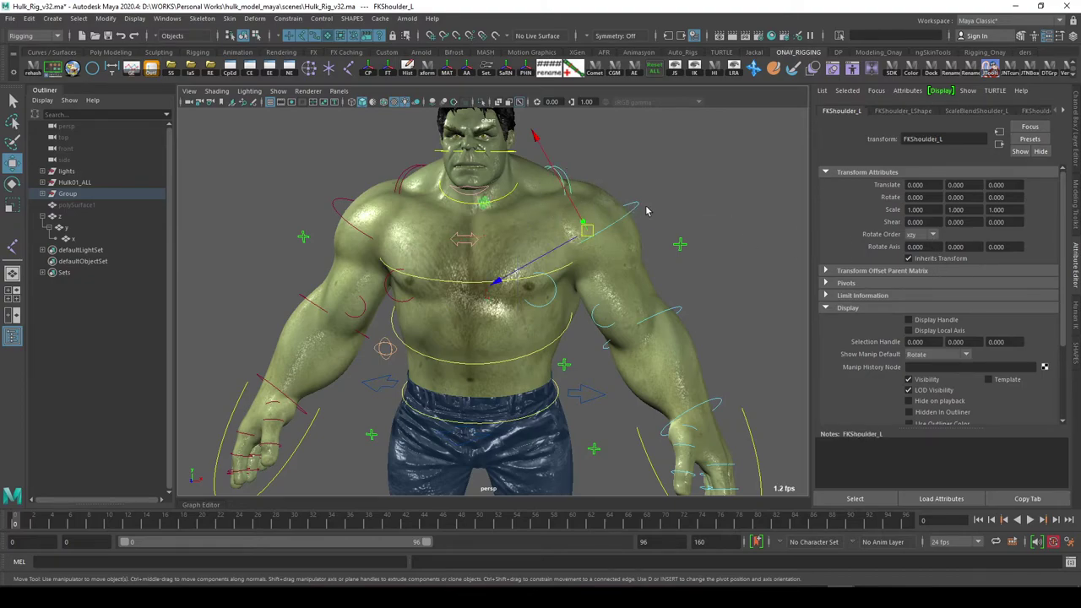
{"action": "left_click", "coordinate": [922, 236]}
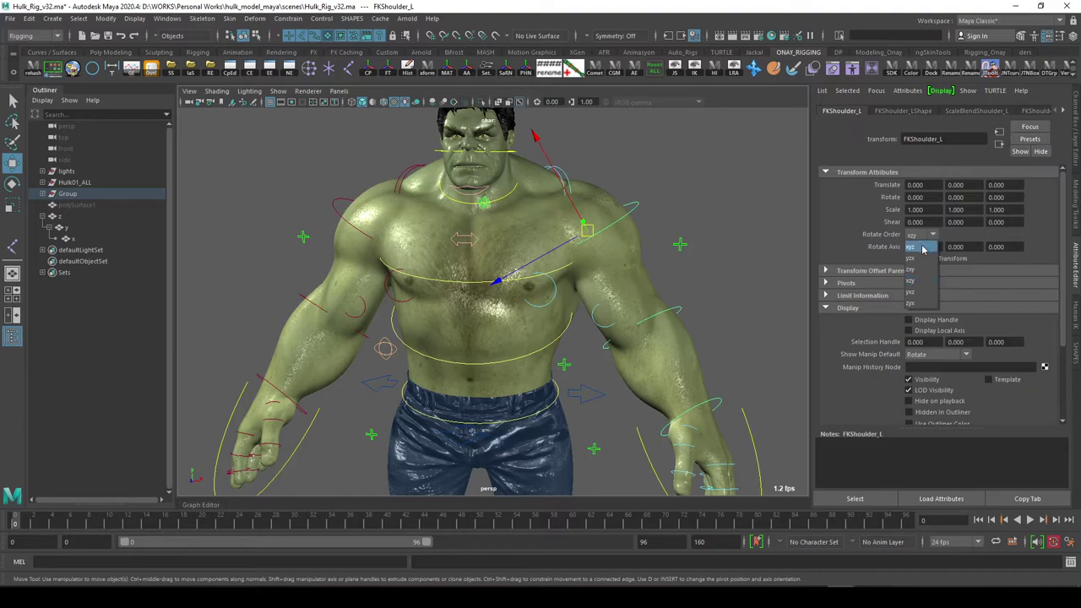
{"action": "left_click", "coordinate": [707, 185]}
{"action": "left_click", "coordinate": [632, 209]}
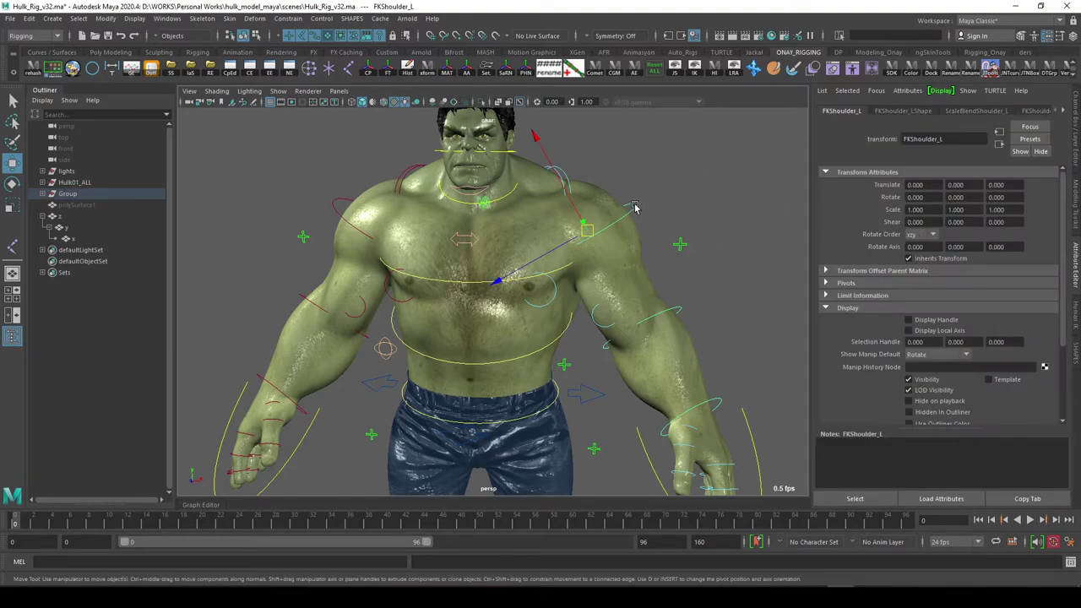
{"action": "left_click_drag", "start_coordinate": [673, 276], "coordinate": [585, 283], "text": "alt"}
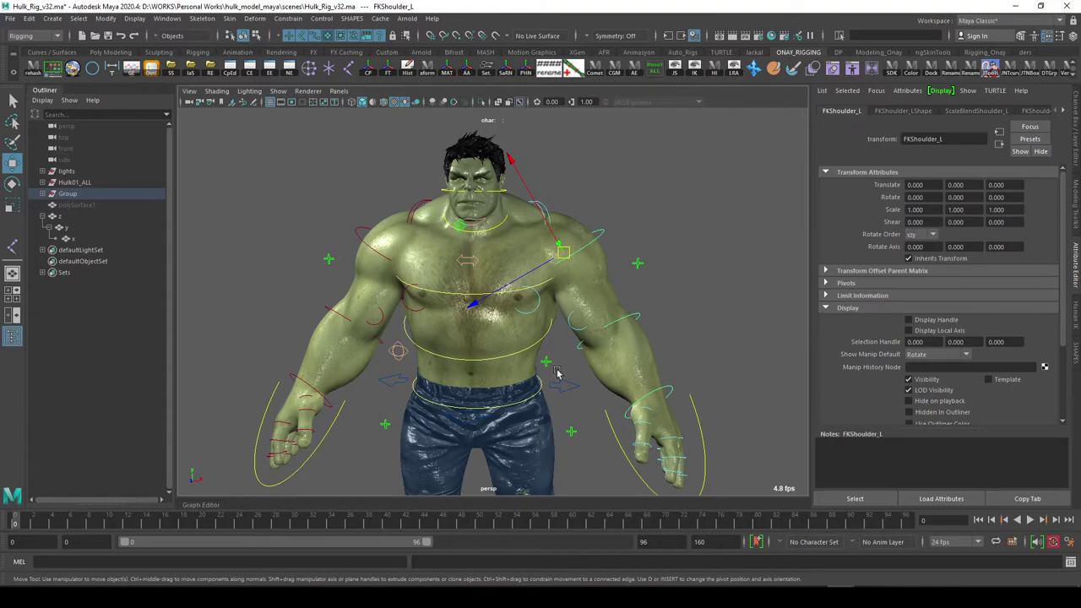
Tilt RootX_M forward and sideways, undoing each tilt back to rest.
{"action": "left_click_drag", "start_coordinate": [557, 373], "coordinate": [561, 336], "text": "alt"}
{"action": "left_click", "coordinate": [560, 336]}
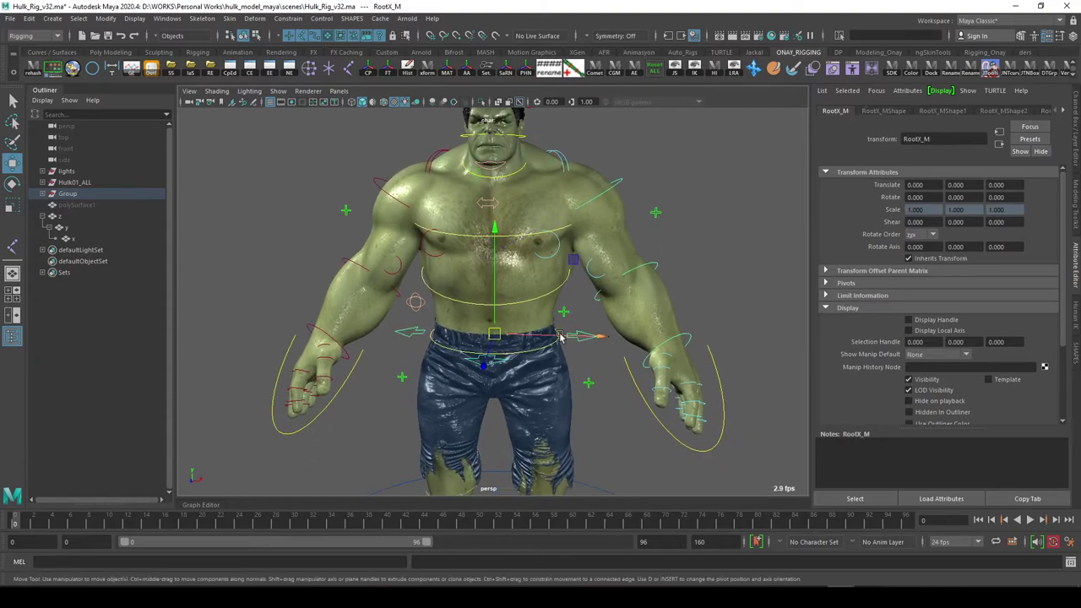
{"action": "key", "text": "e"}
{"action": "mouse_move", "coordinate": [490, 287]}
{"action": "left_mouse_down"}
{"action": "mouse_move", "coordinate": [480, 323]}
{"action": "mouse_move", "coordinate": [560, 336]}
{"action": "mouse_move", "coordinate": [585, 353]}
{"action": "mouse_move", "coordinate": [596, 314]}
{"action": "left_mouse_up"}
{"action": "key", "text": "ctrl+z"}
{"action": "key", "text": "ctrl+z"}
{"action": "key", "text": "ctrl+z"}
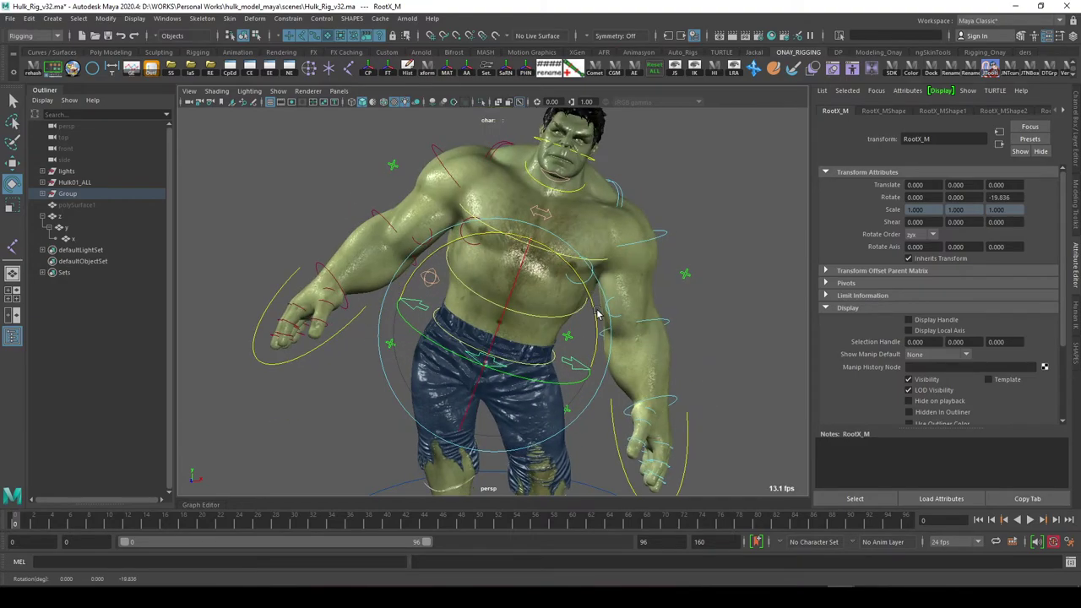
{"action": "key", "text": "ctrl+z"}
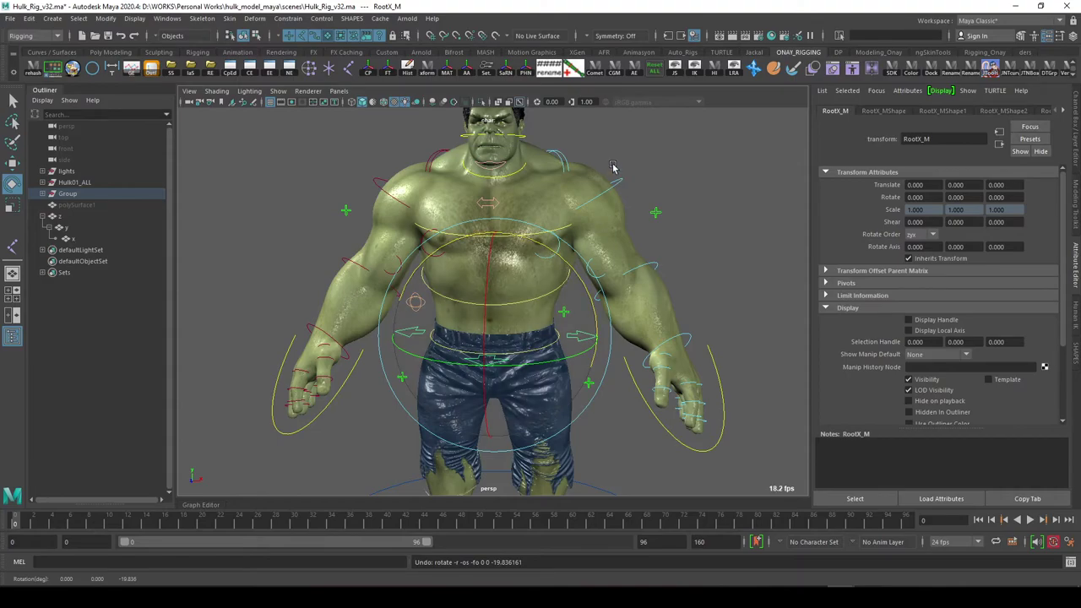
{"action": "left_click_drag", "start_coordinate": [569, 269], "coordinate": [595, 325]}
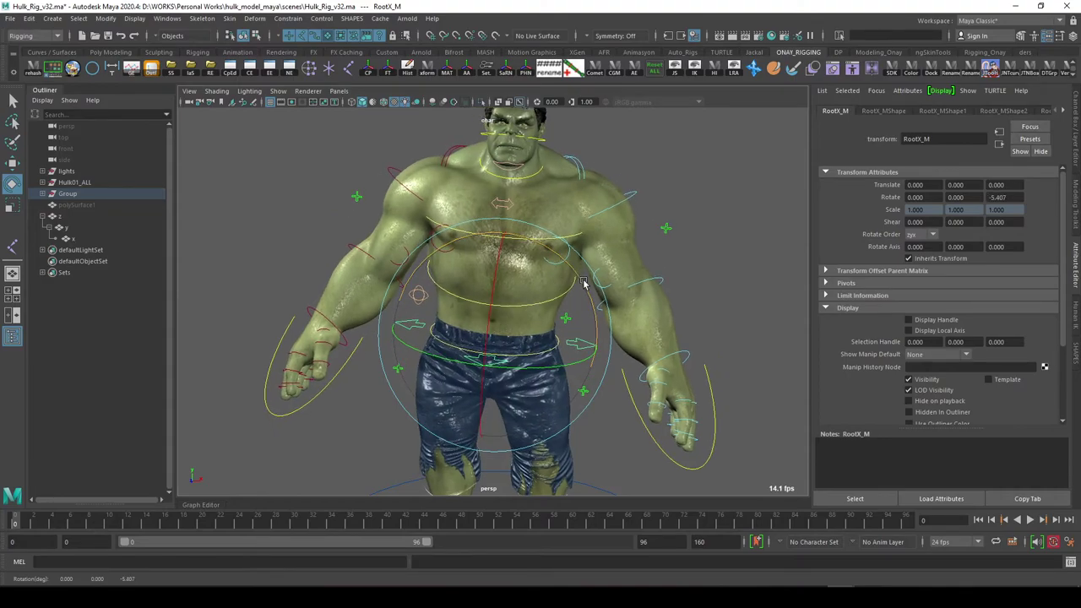
{"action": "key", "text": "ctrl+z"}
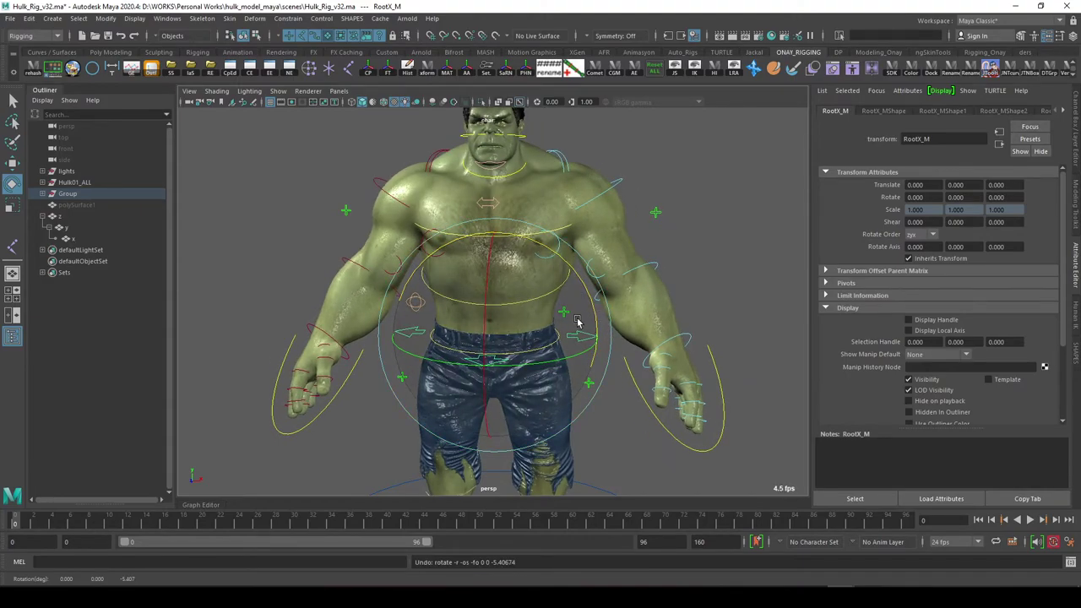
Reframe the Hulk rig and select the FKShoulder_L control.
{"action": "middle_click_drag", "start_coordinate": [555, 312], "coordinate": [549, 344], "text": "alt"}
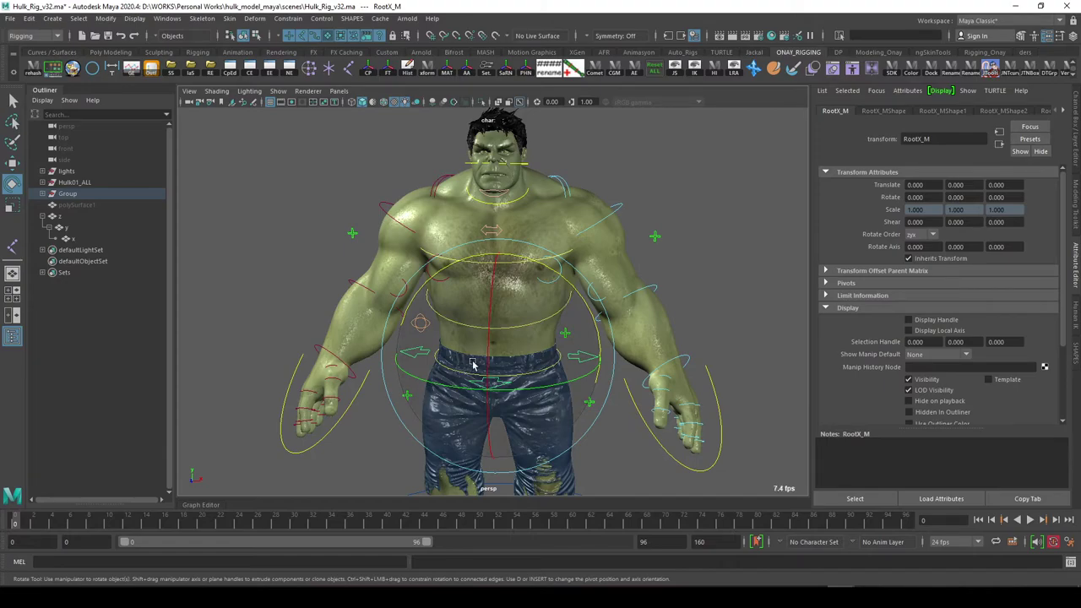
{"action": "scroll", "coordinate": [549, 287], "scroll_direction": "up", "scroll_amount": 2}
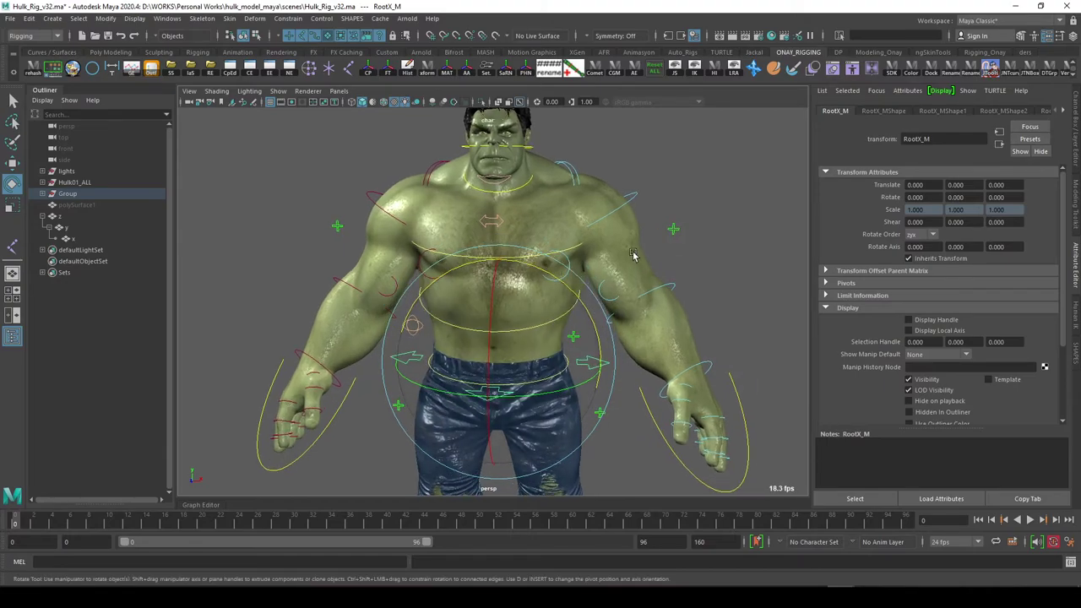
{"action": "left_click", "coordinate": [635, 196]}
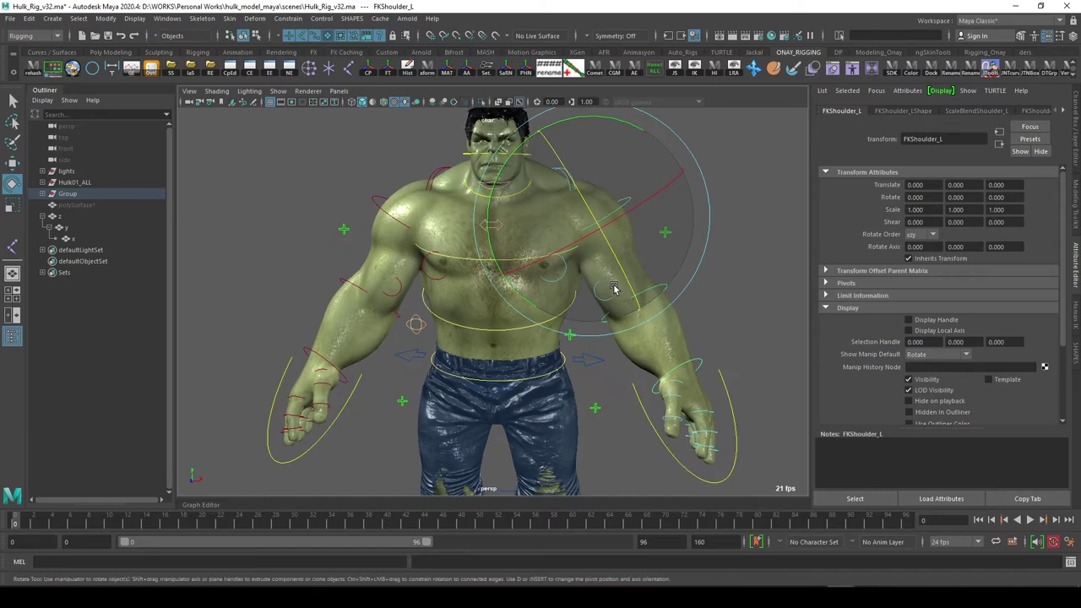
Switch to the Move tool and turn on joint display from the viewport's Show menu.
{"action": "key", "text": "w"}
{"action": "left_click", "coordinate": [278, 90]}
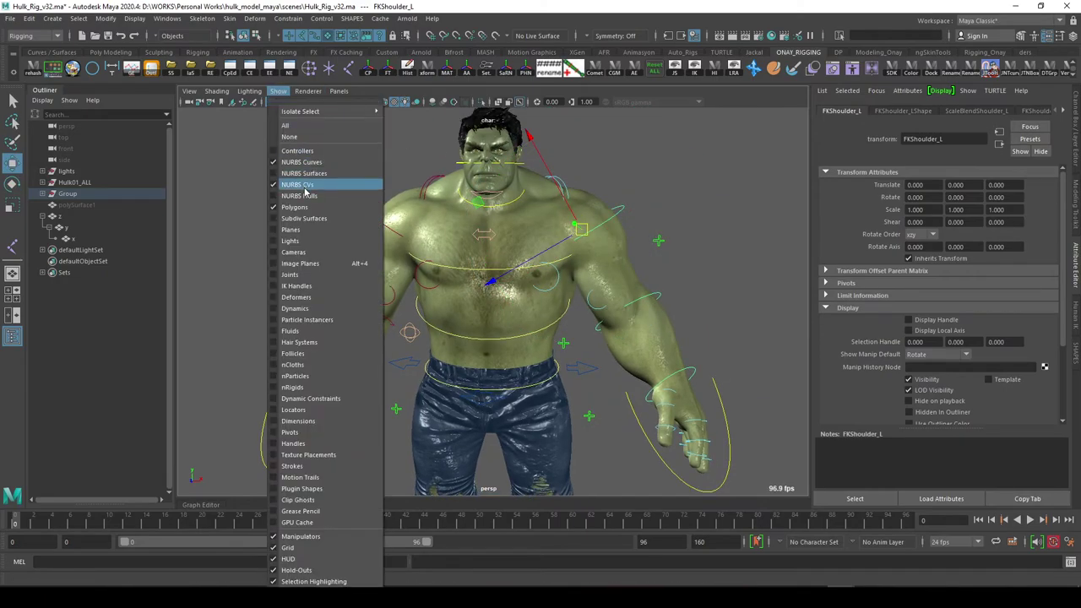
{"action": "left_click", "coordinate": [301, 276]}
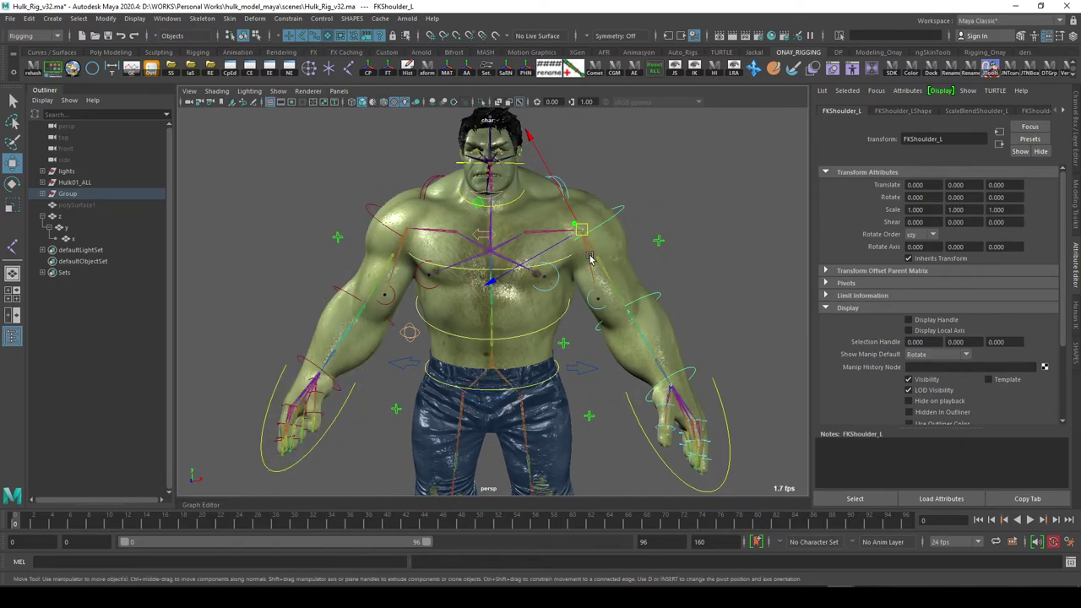
Select the Shoulder_L joint, then the FKShoulder_L control, then Shoulder_L again.
{"action": "left_click", "coordinate": [614, 250]}
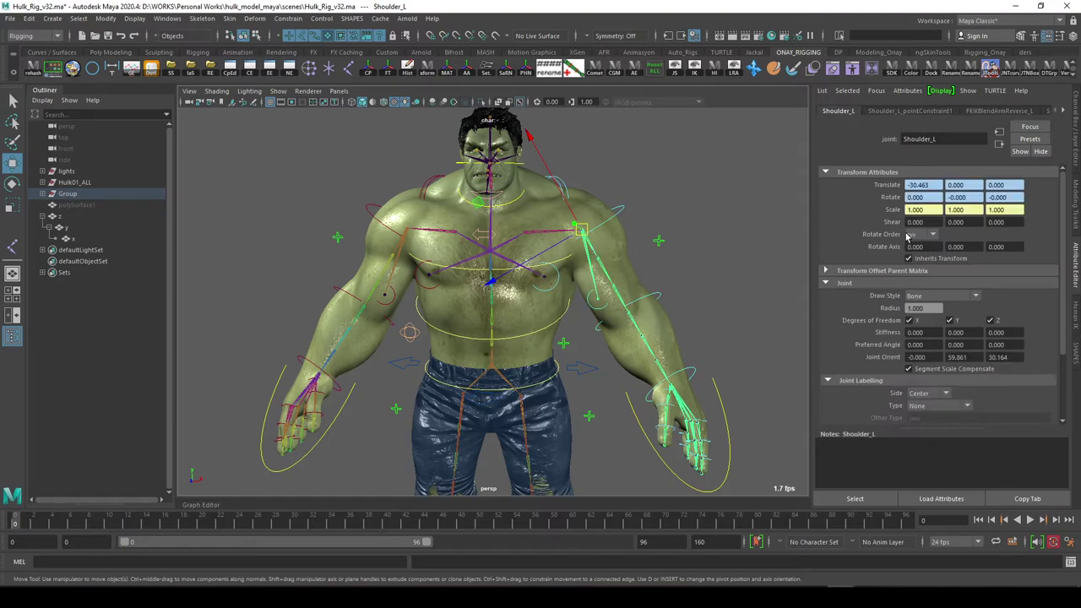
{"action": "left_click", "coordinate": [622, 206]}
{"action": "left_click", "coordinate": [621, 208]}
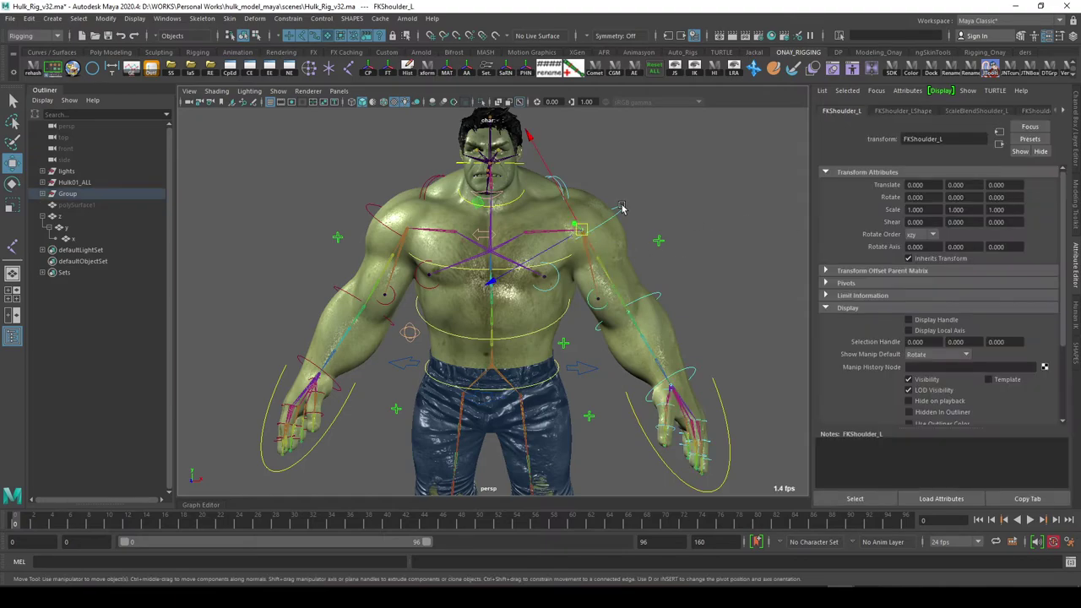
{"action": "left_click", "coordinate": [595, 251]}
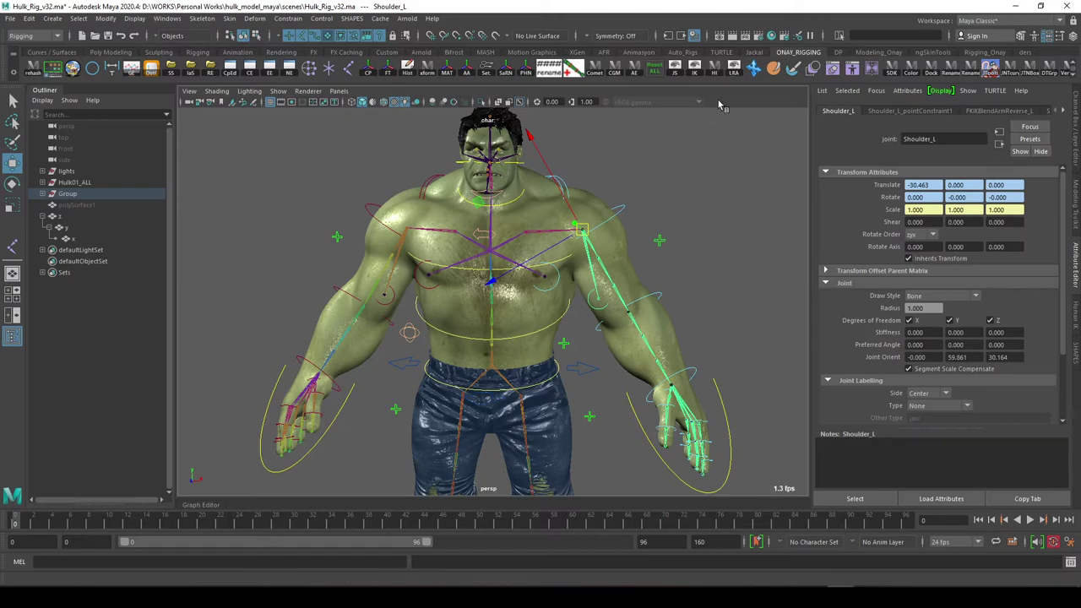
Orbit and zoom to a frontal chest view to inspect the left shoulder joints, then deselect.
{"action": "left_click", "coordinate": [277, 90]}
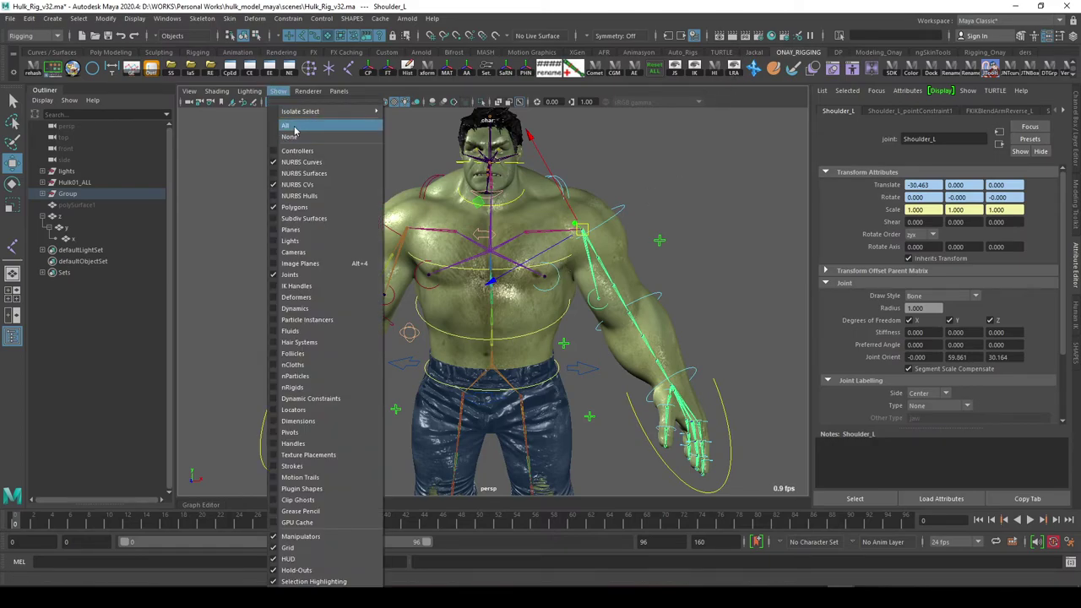
{"action": "left_click_drag", "start_coordinate": [504, 225], "coordinate": [517, 243], "text": "alt"}
{"action": "scroll", "coordinate": [517, 243], "scroll_direction": "up", "scroll_amount": 3}
{"action": "scroll", "coordinate": [591, 232], "scroll_direction": "up", "scroll_amount": 2}
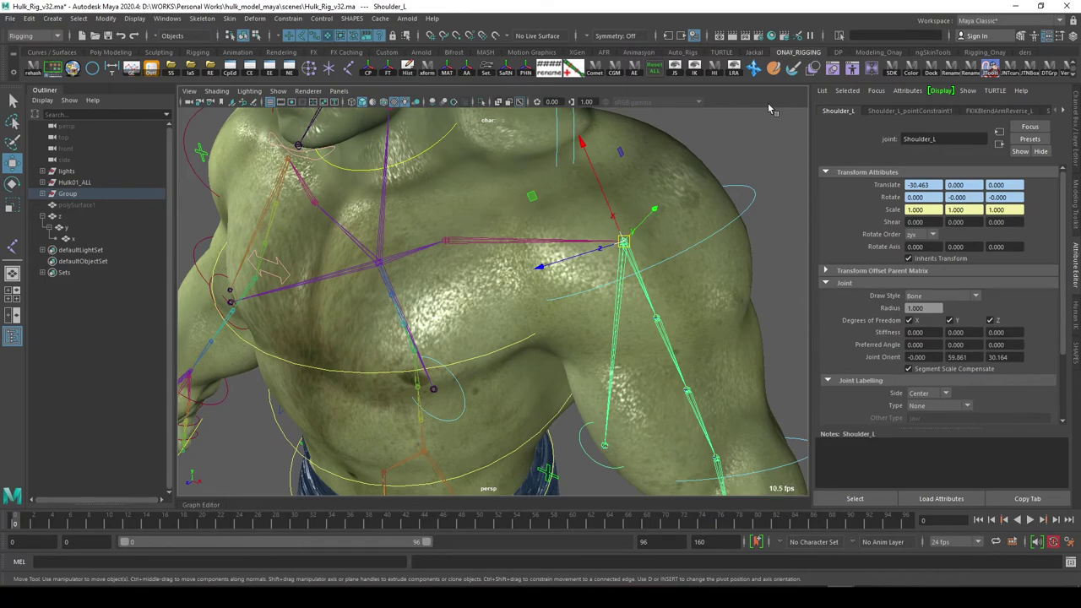
{"action": "left_click_drag", "start_coordinate": [674, 193], "coordinate": [590, 228], "text": "alt"}
{"action": "scroll", "coordinate": [590, 228], "scroll_direction": "down", "scroll_amount": 2}
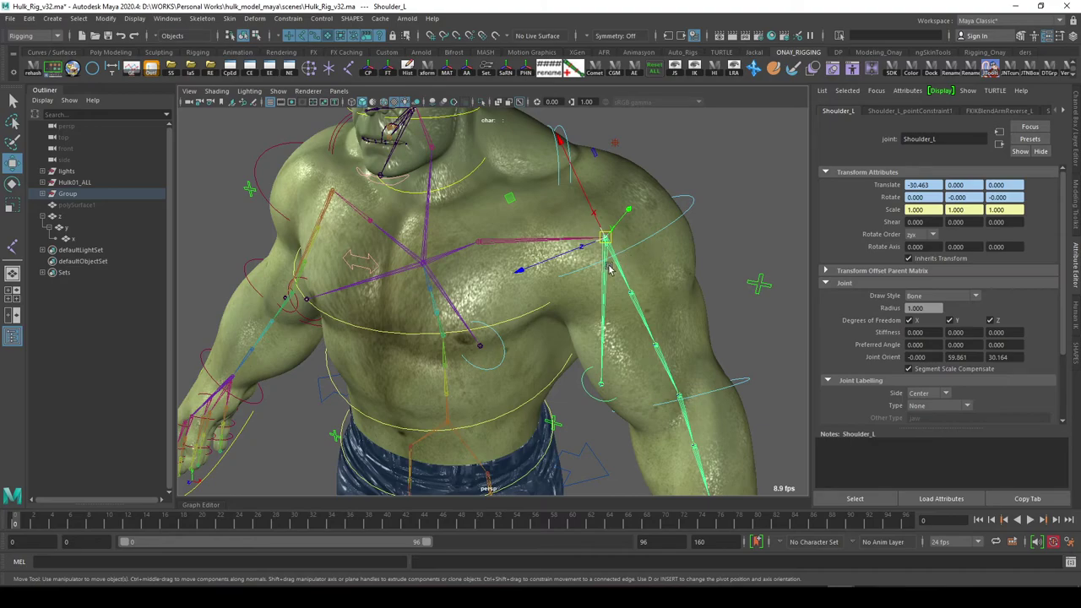
{"action": "scroll", "coordinate": [622, 242], "scroll_direction": "down", "scroll_amount": 2}
{"action": "left_click_drag", "start_coordinate": [623, 243], "coordinate": [578, 281], "text": "alt"}
{"action": "scroll", "coordinate": [578, 281], "scroll_direction": "down", "scroll_amount": 2}
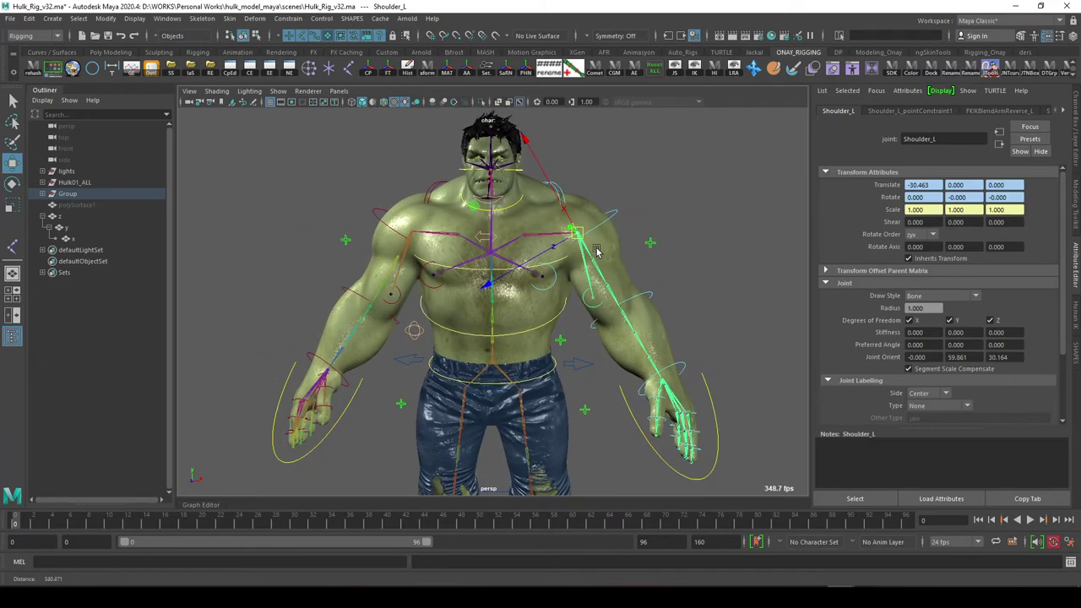
{"action": "scroll", "coordinate": [602, 253], "scroll_direction": "up", "scroll_amount": 1}
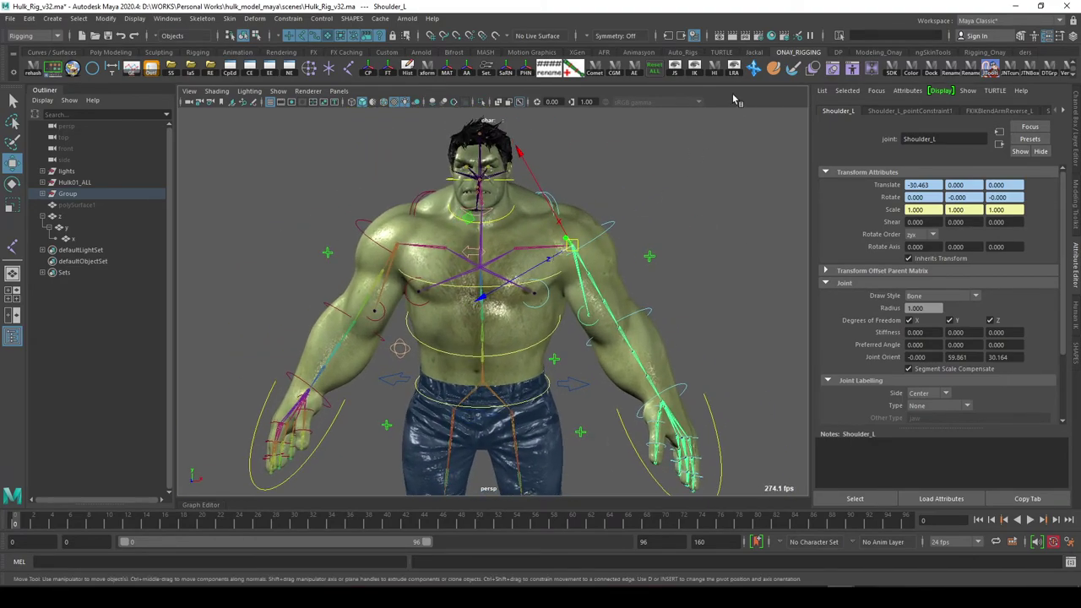
{"action": "left_click", "coordinate": [673, 211]}
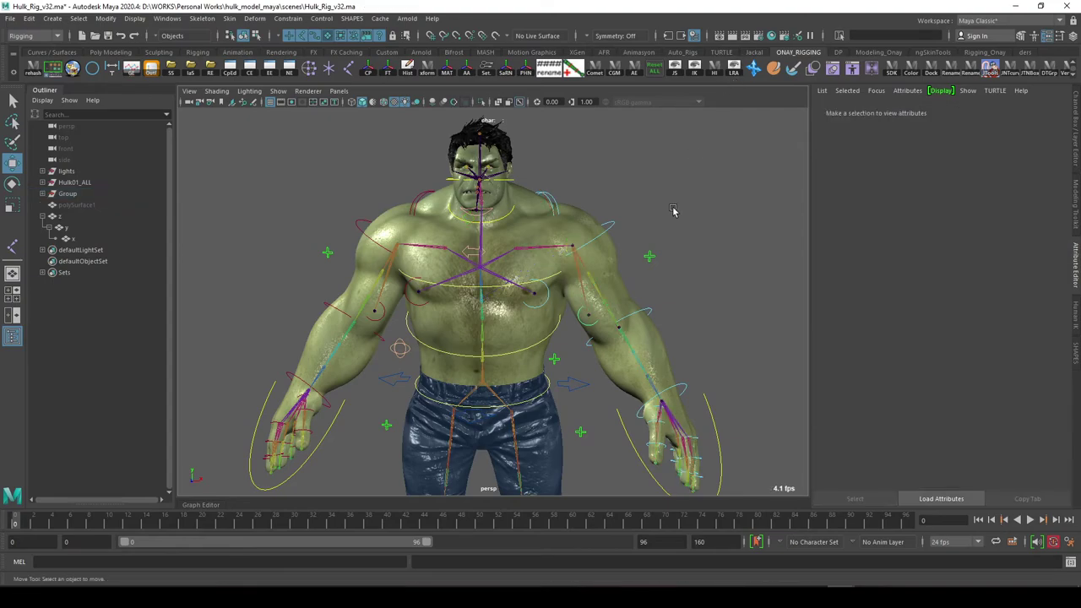
Switch the right-side panel to the Channel Box/Layer Editor and tumble the camera around the rig.
{"action": "left_click", "coordinate": [1073, 151]}
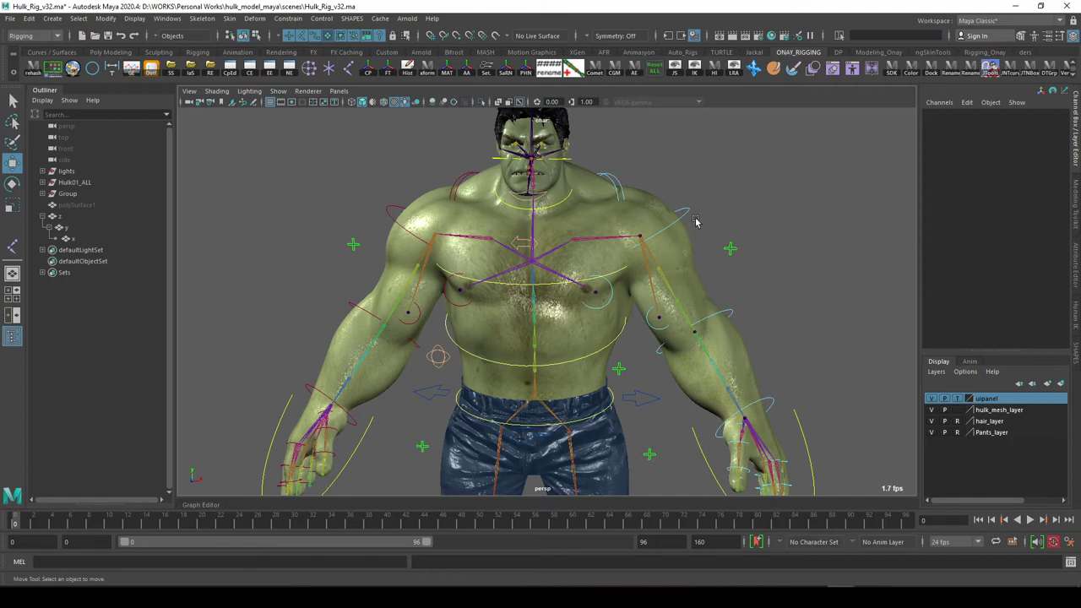
{"action": "right_click_drag", "start_coordinate": [687, 228], "coordinate": [603, 229], "text": "alt"}
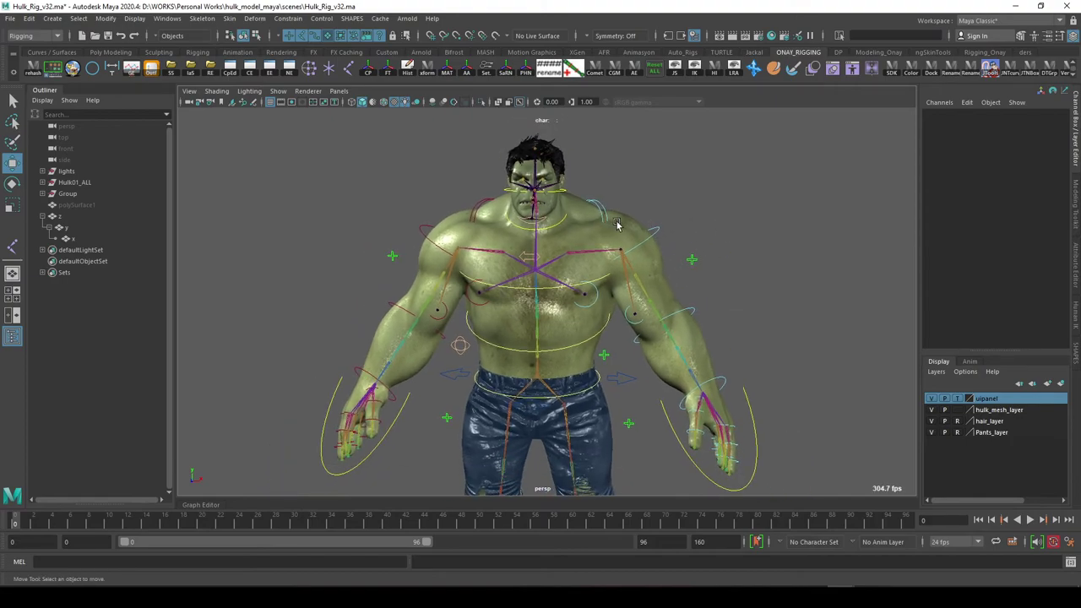
{"action": "left_click_drag", "start_coordinate": [603, 229], "coordinate": [611, 237], "text": "alt"}
{"action": "right_click_drag", "start_coordinate": [611, 237], "coordinate": [571, 247], "text": "alt"}
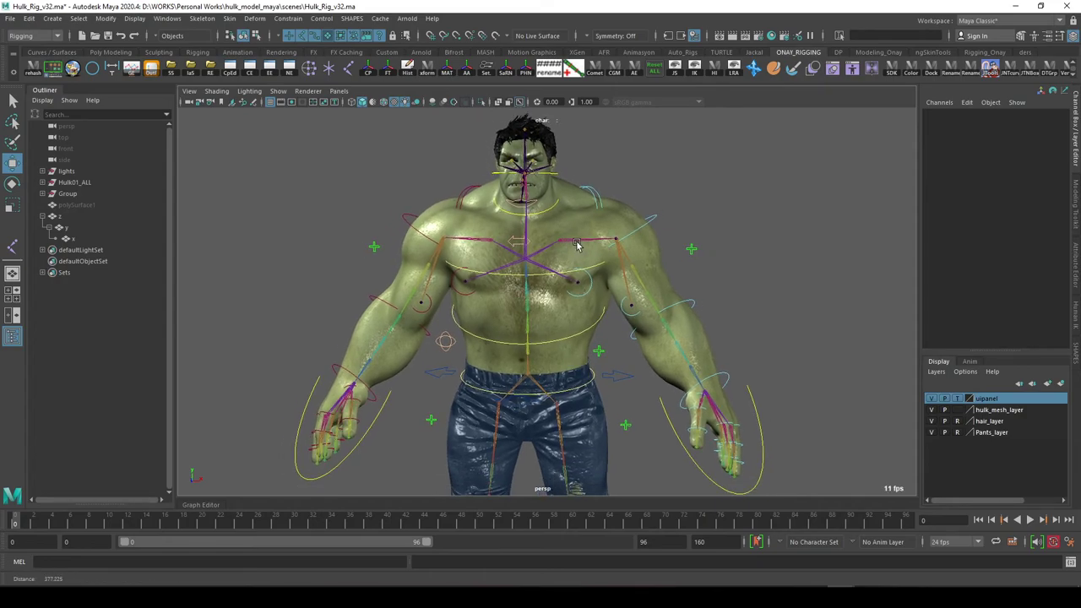
{"action": "left_click_drag", "start_coordinate": [571, 248], "coordinate": [574, 256], "text": "alt"}
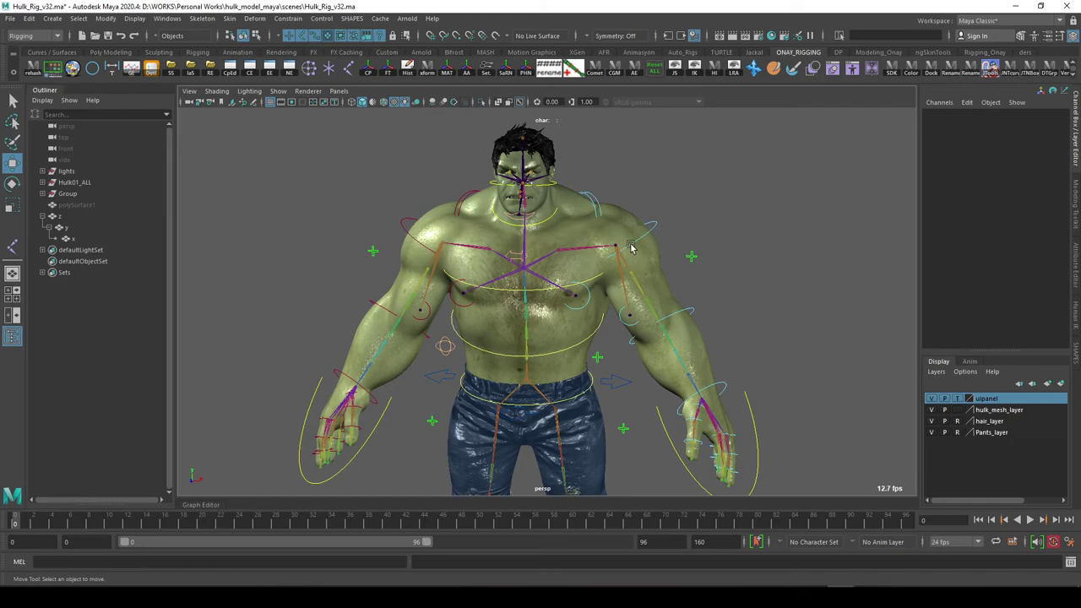
{"action": "left_click_drag", "start_coordinate": [633, 242], "coordinate": [629, 248], "text": "alt"}
Select the left shoulder FK control to check its channels, then clear the selection.
{"action": "left_click", "coordinate": [657, 228]}
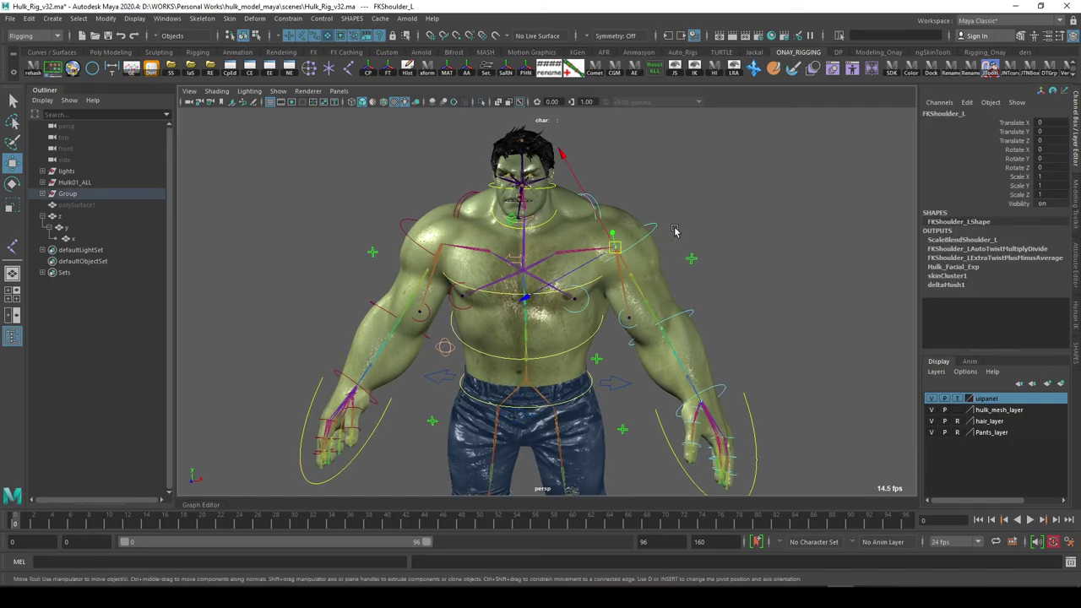
{"action": "left_click", "coordinate": [694, 221]}
{"action": "left_click", "coordinate": [652, 231]}
{"action": "left_click", "coordinate": [549, 337]}
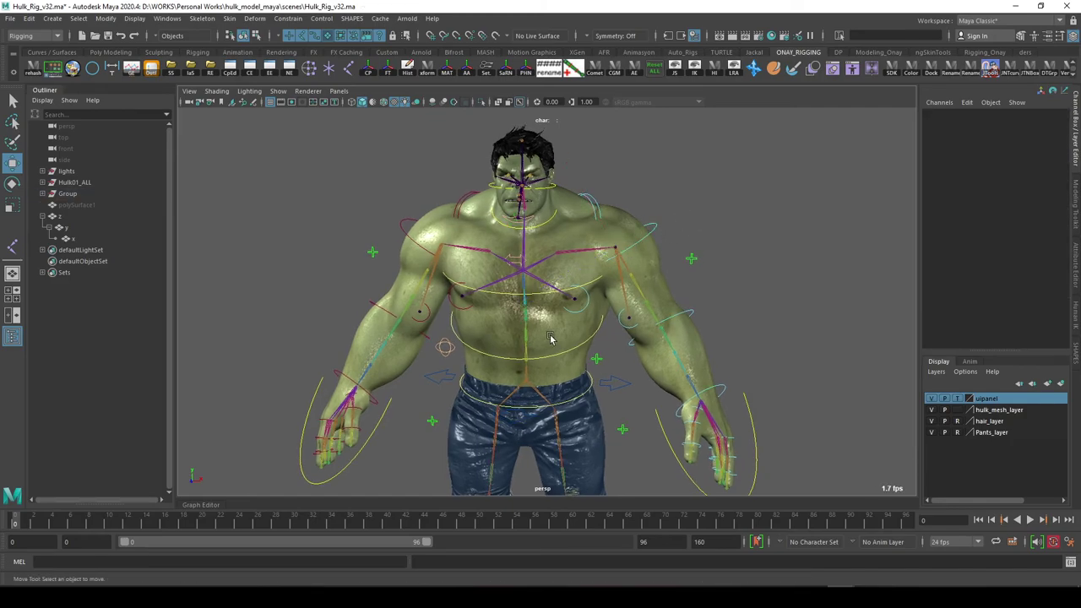